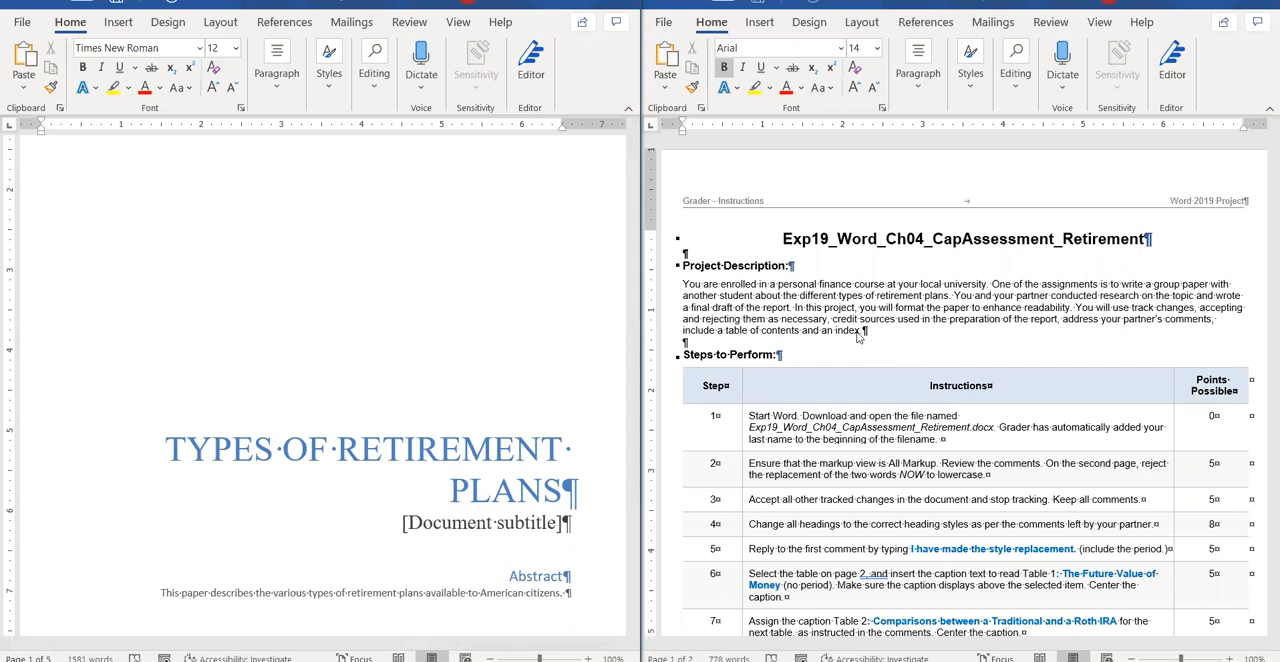
Maximize the retirement report window and look over its cover page and the tracked changes and comments on the second page.
scroll(446, 256, down, 6)
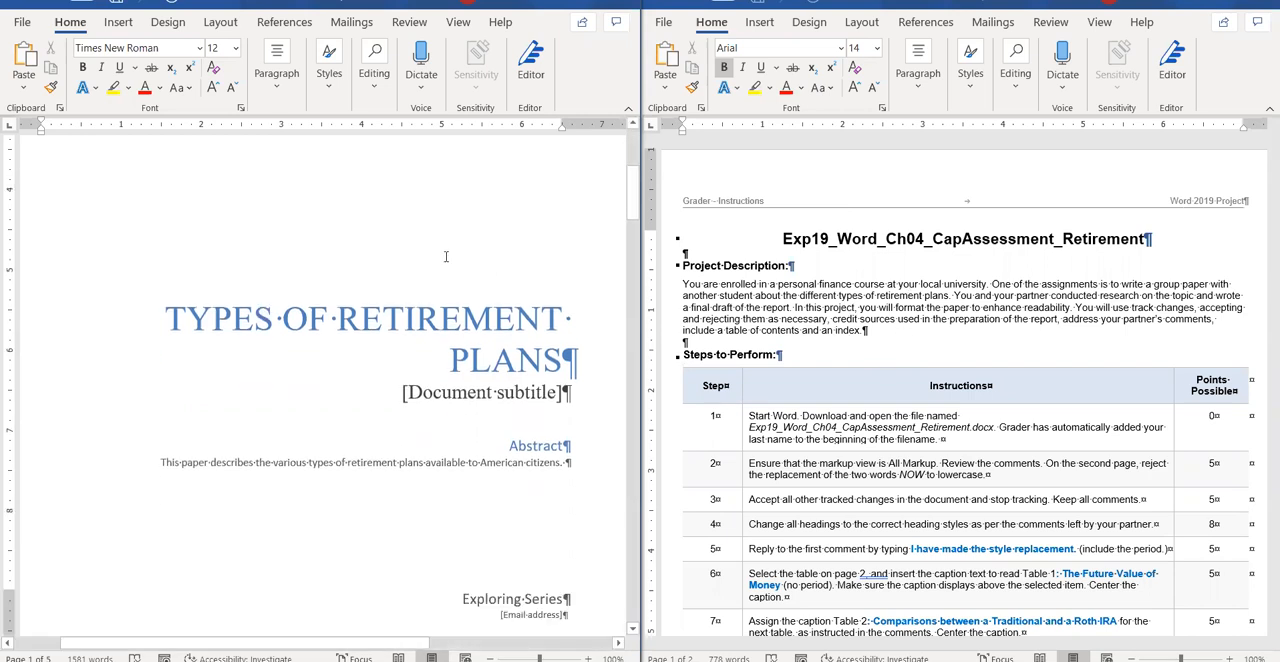
scroll(443, 258, up, 4)
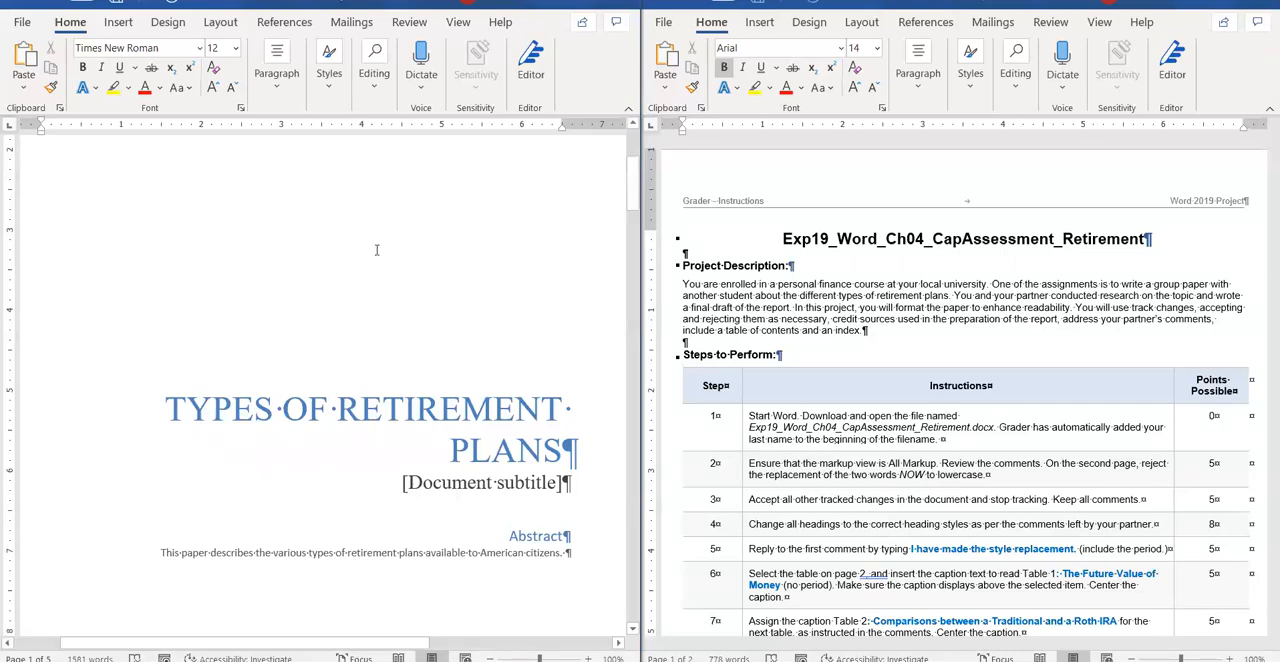
click(380, 409)
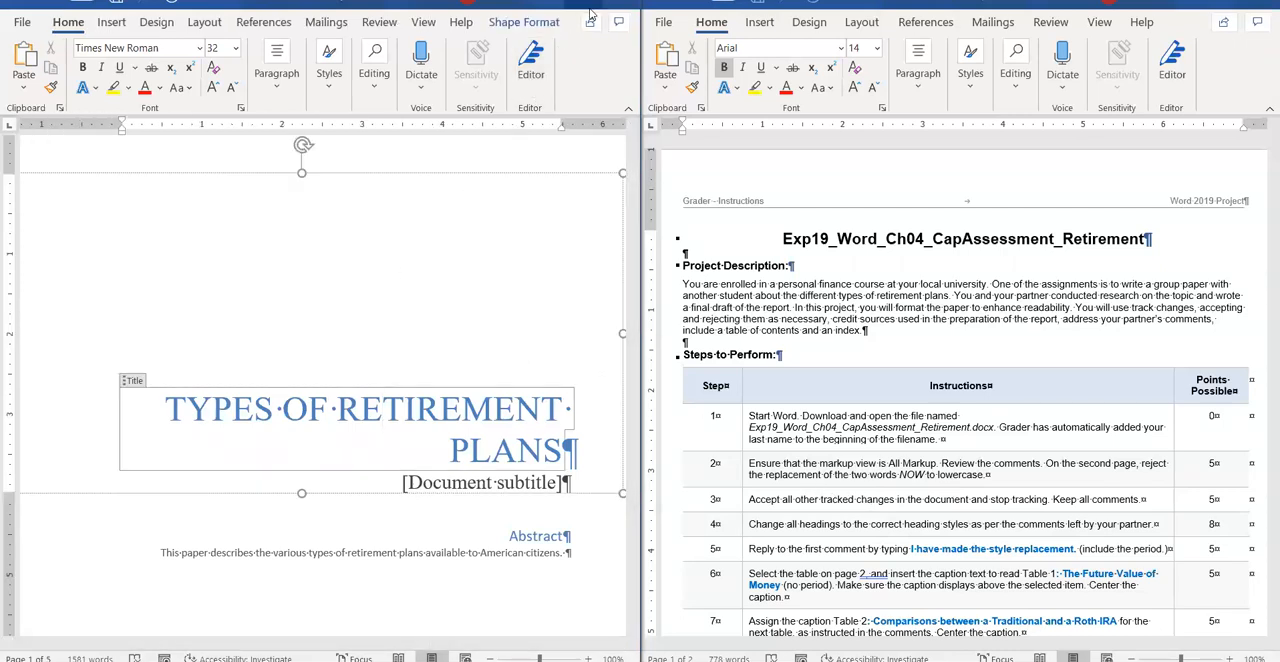
key(super+Up)
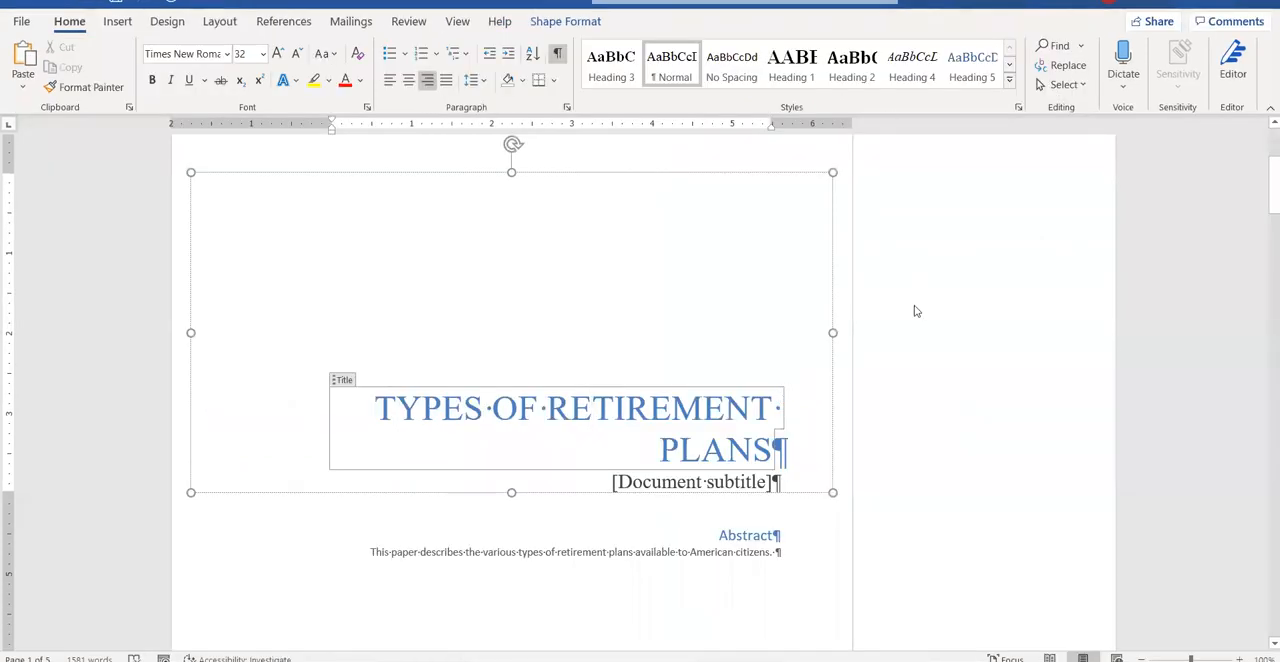
click(834, 313)
click(845, 308)
scroll(885, 350, down, 15)
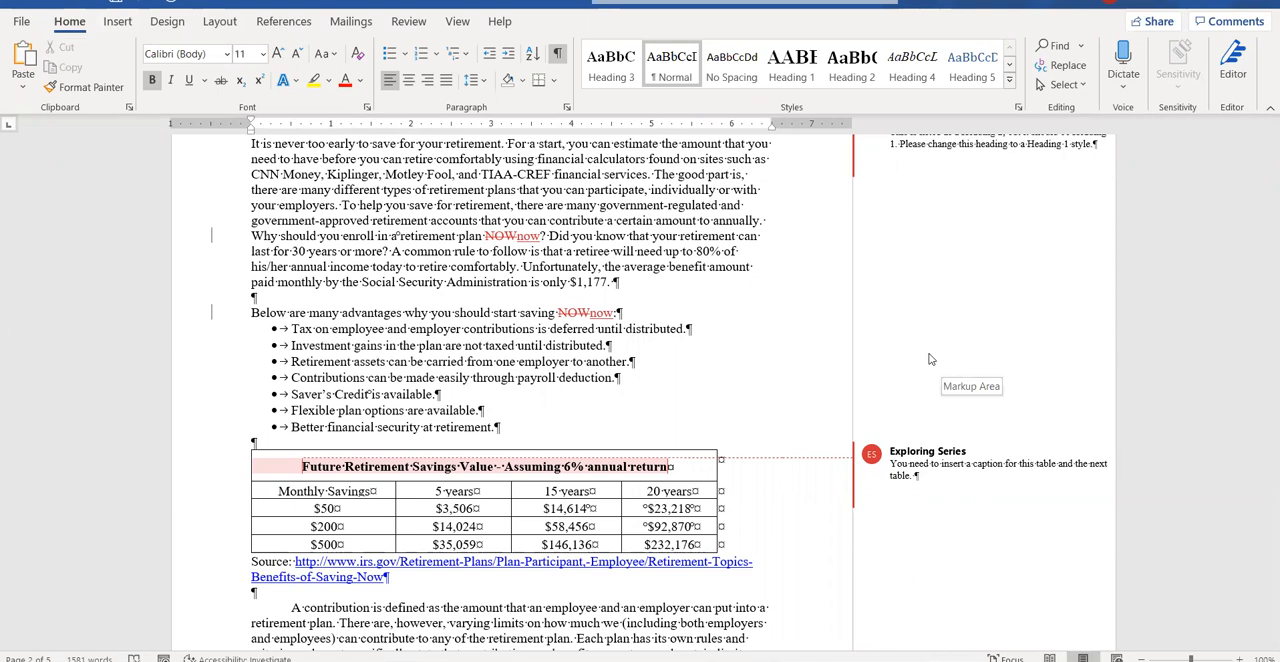
scroll(929, 359, up, 5)
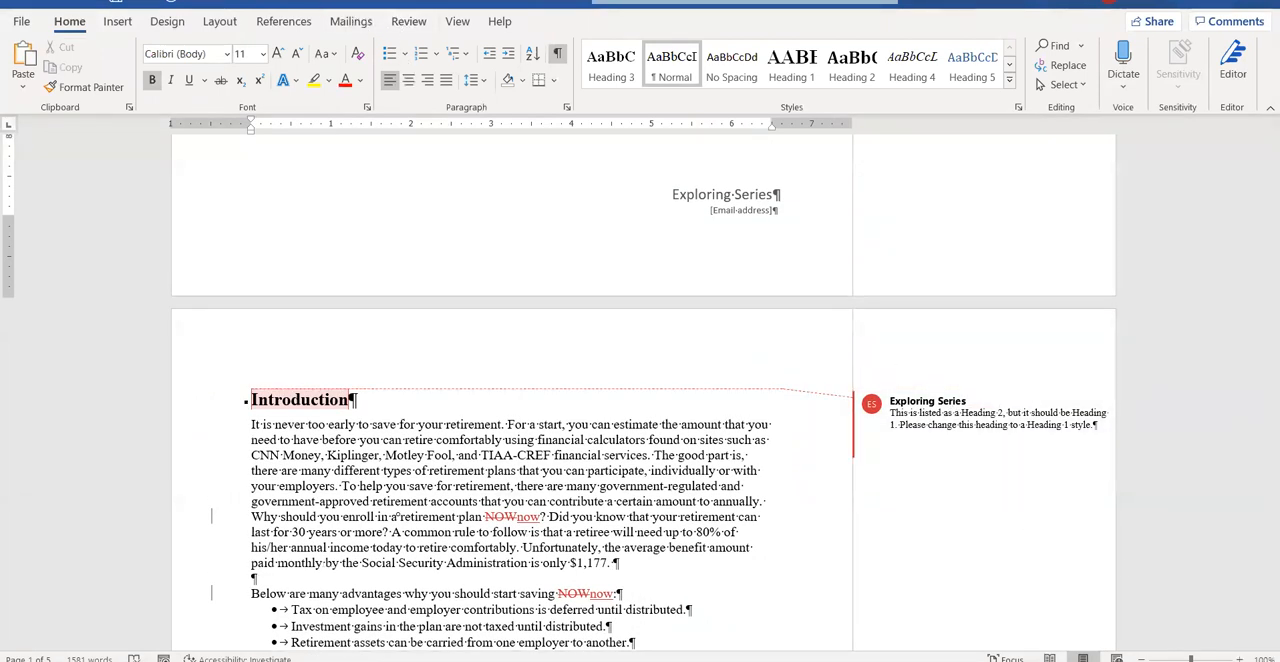
View the document's revisions in a horizontal Reviewing Pane and close the pane again.
click(406, 21)
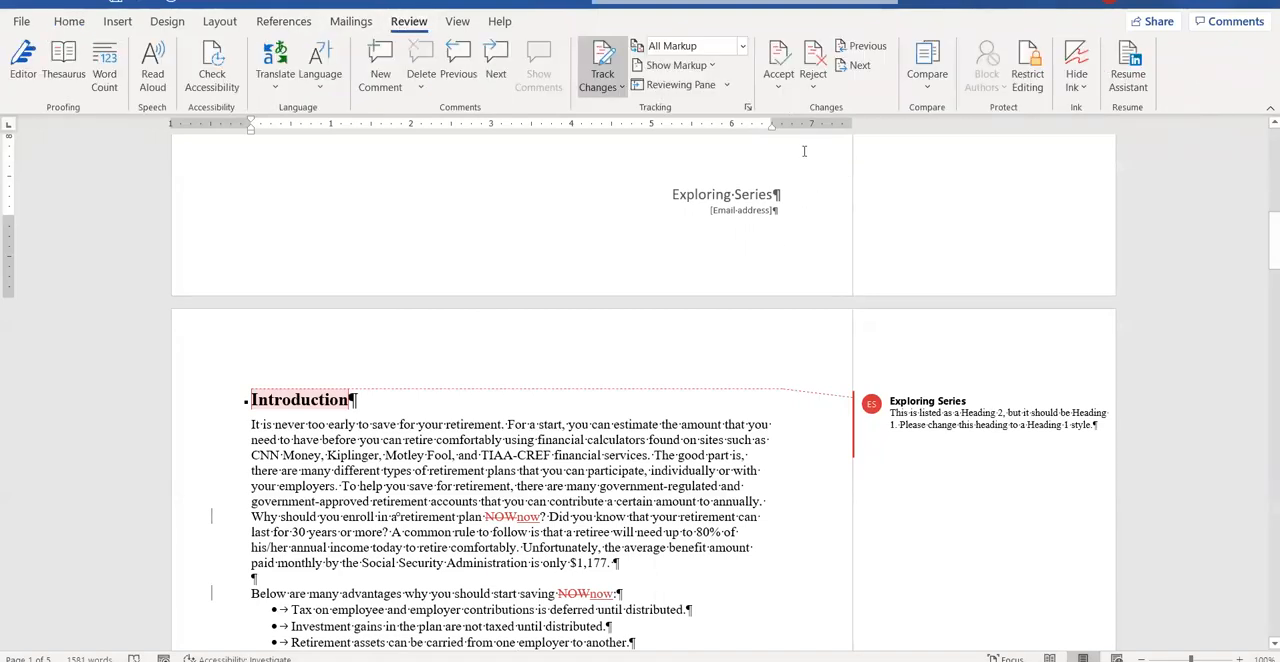
click(727, 86)
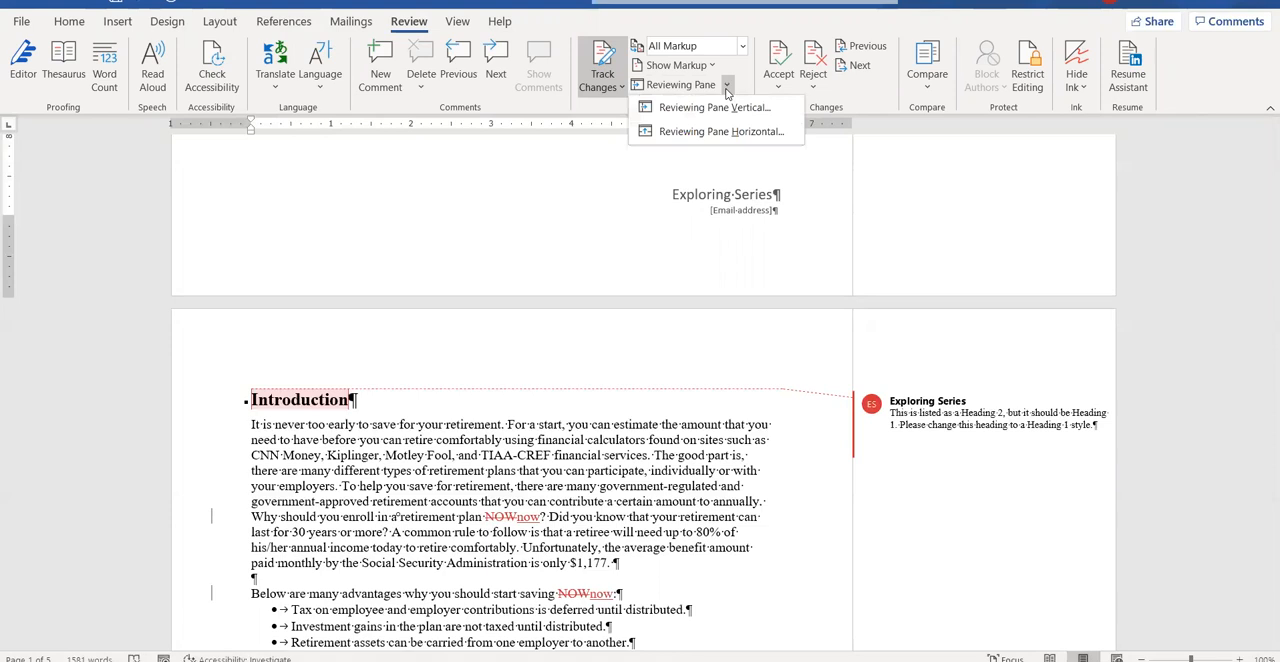
click(730, 88)
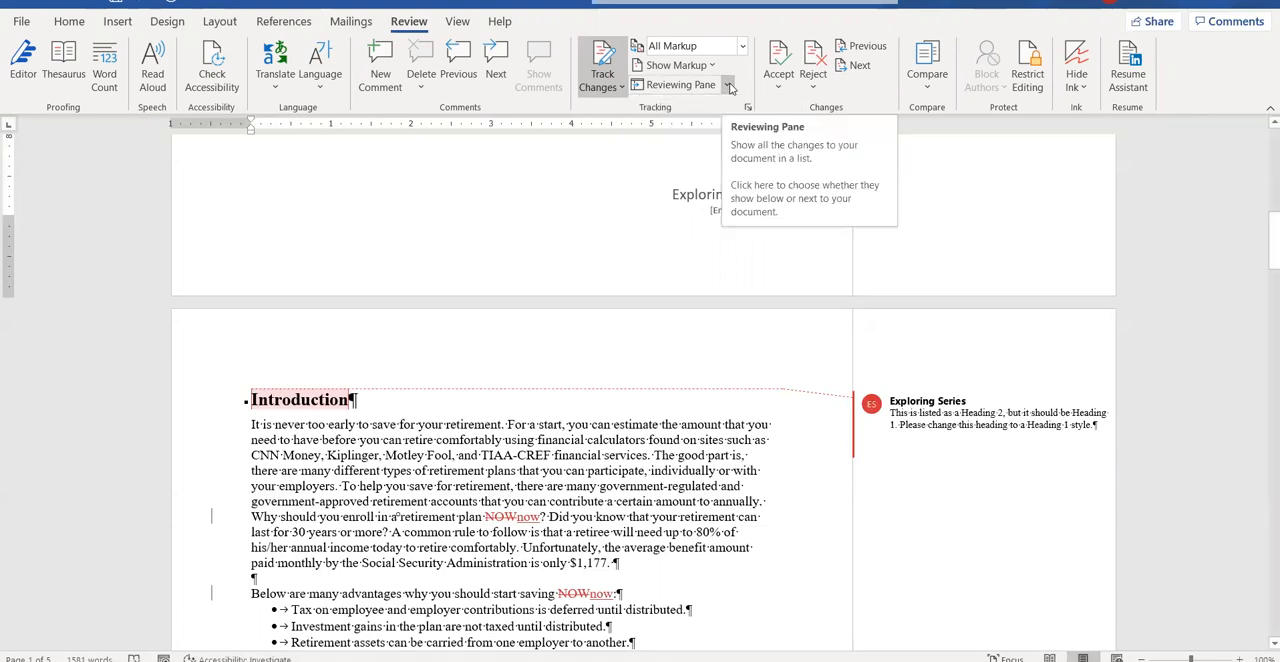
click(727, 88)
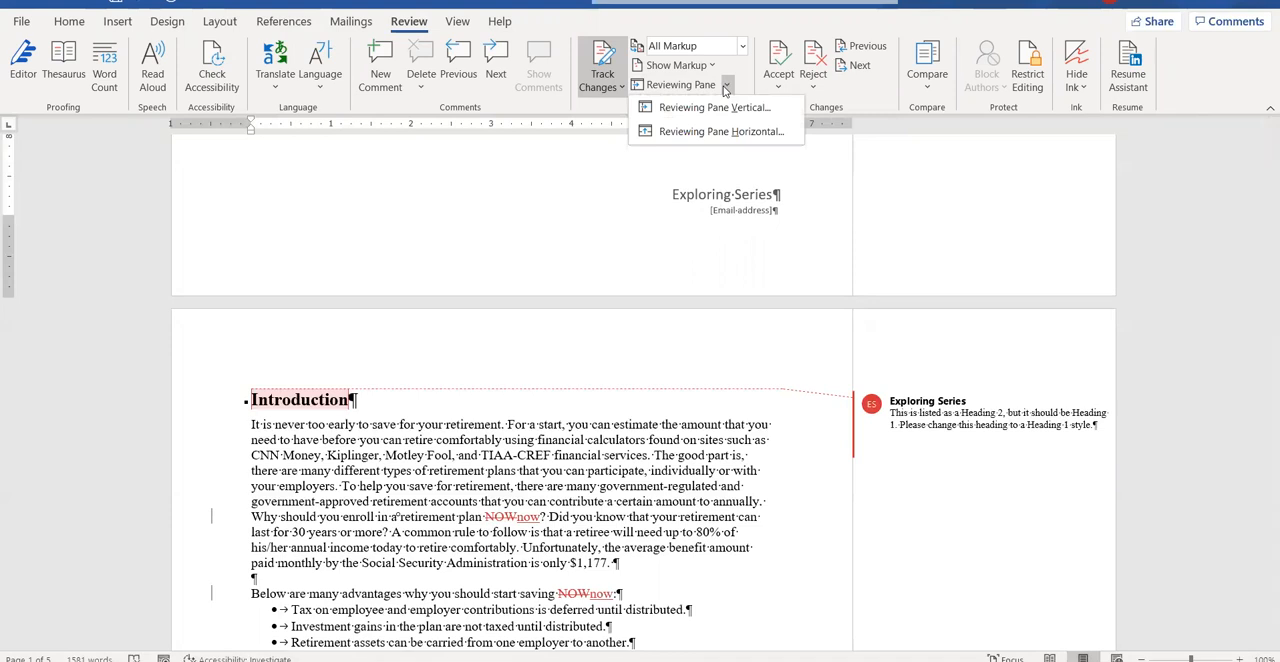
click(720, 131)
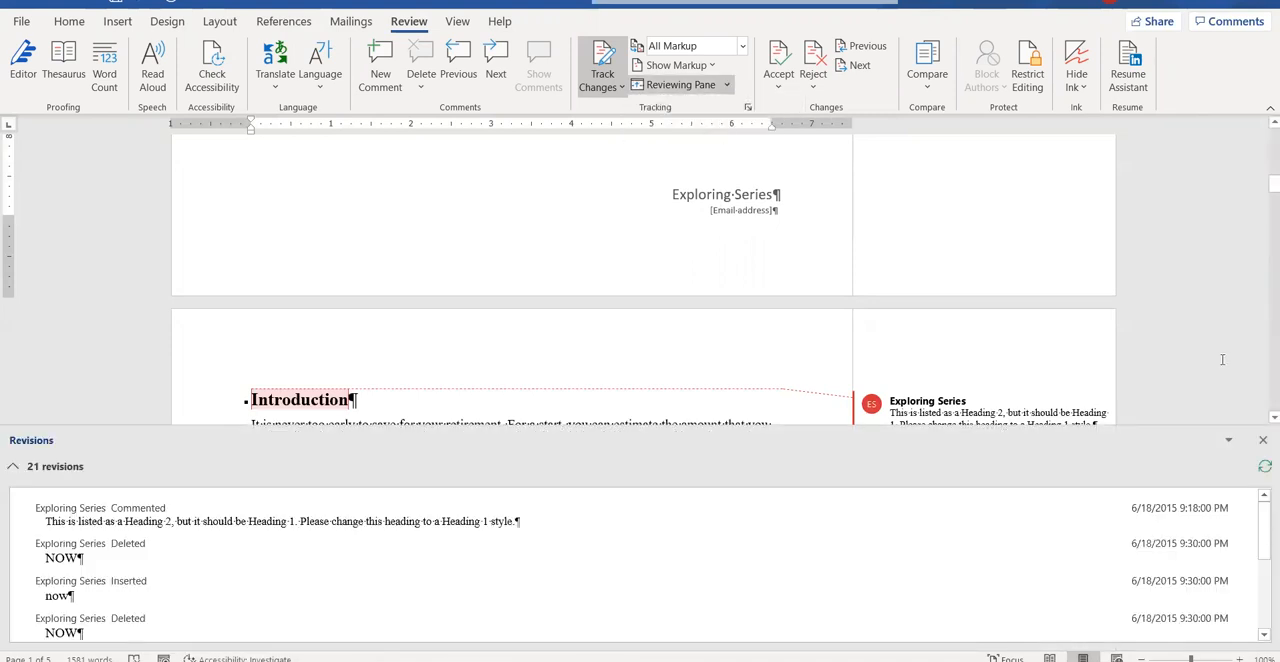
click(1262, 440)
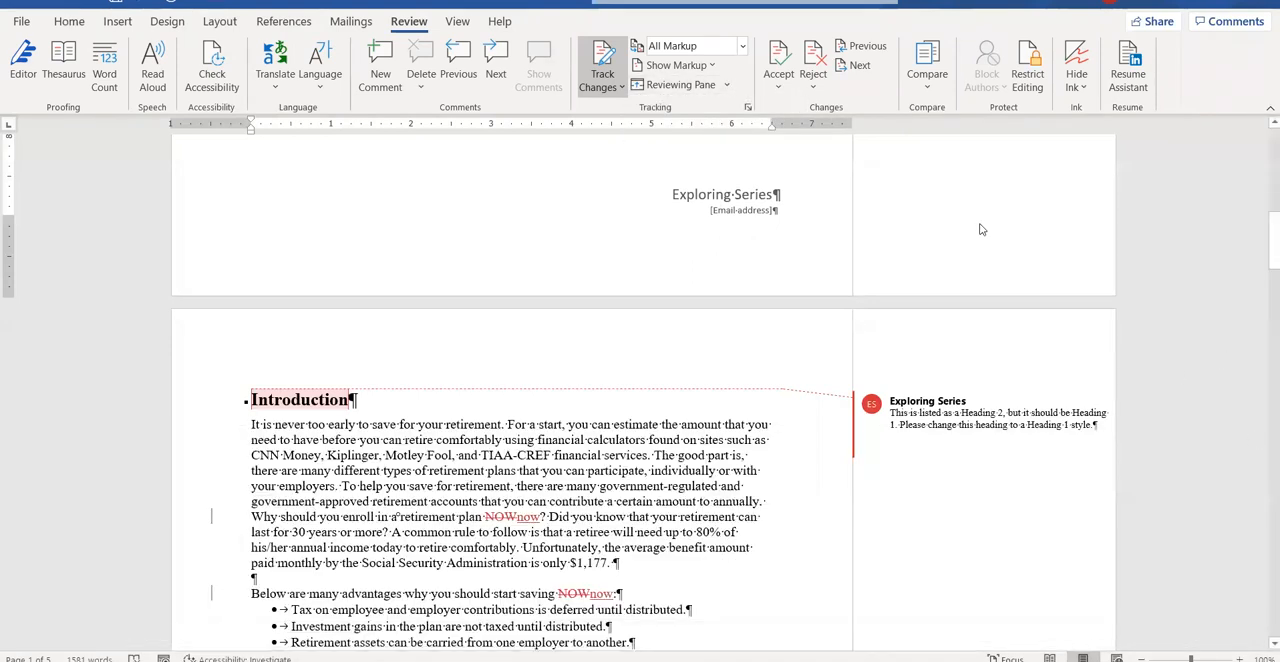
Hide the comments from the displayed markup and show them again.
click(714, 65)
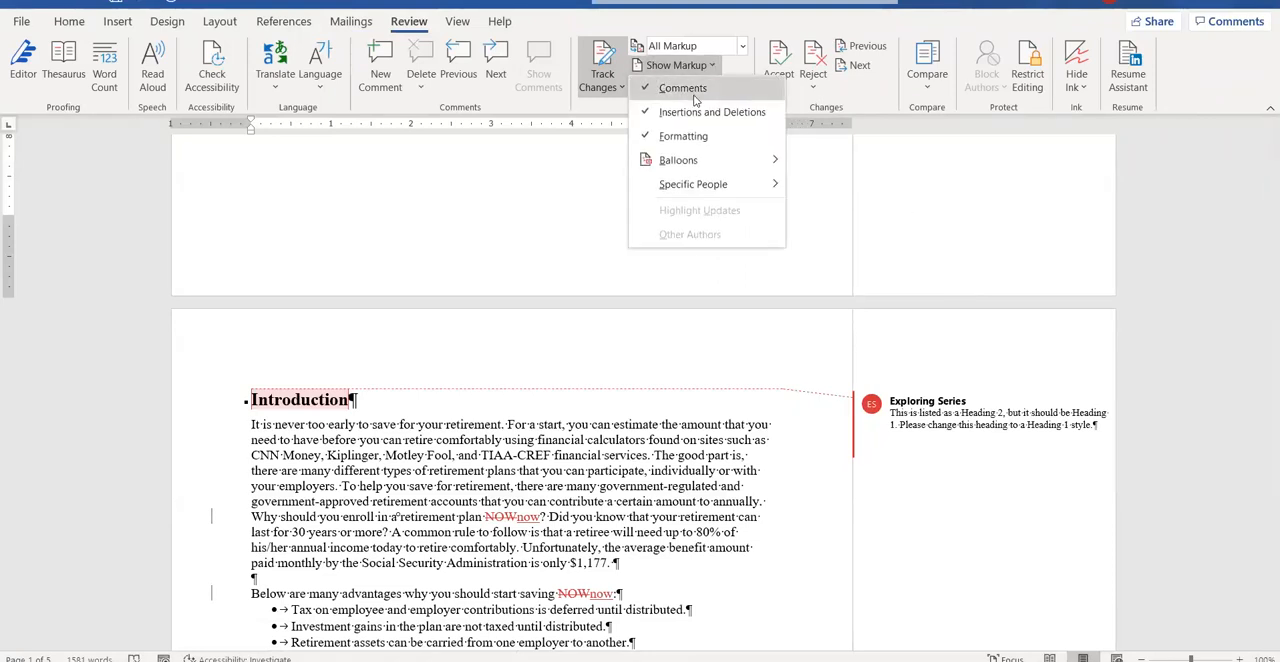
click(662, 87)
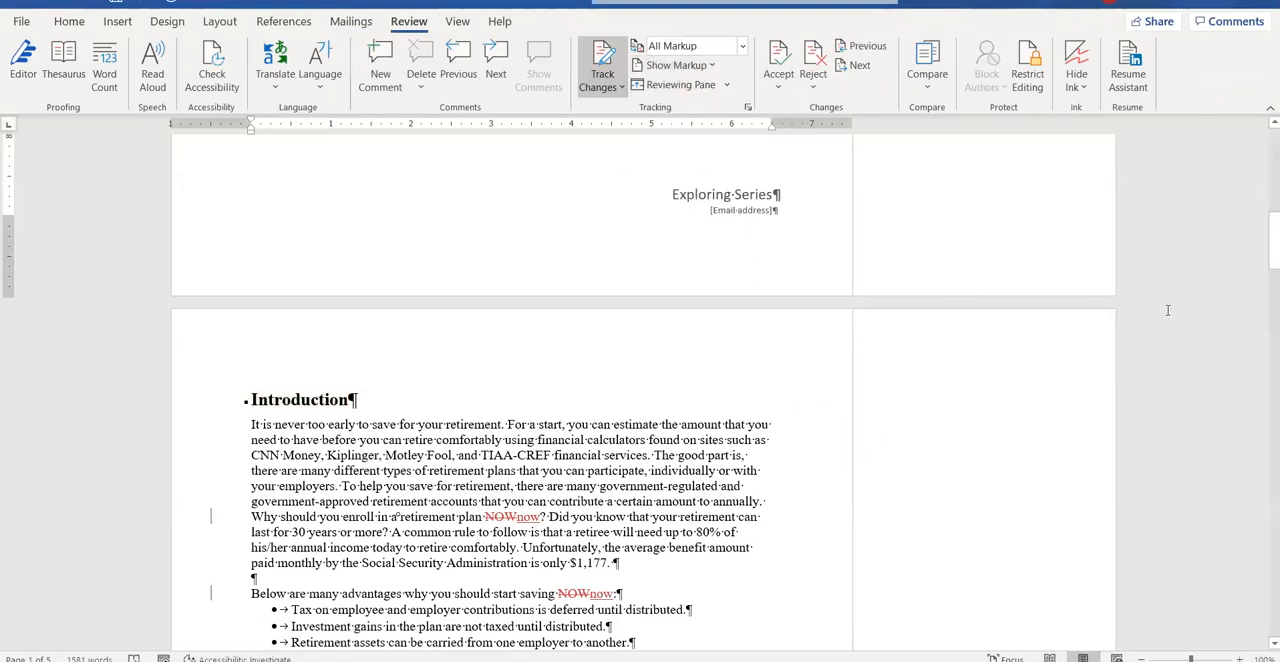
click(712, 66)
click(682, 88)
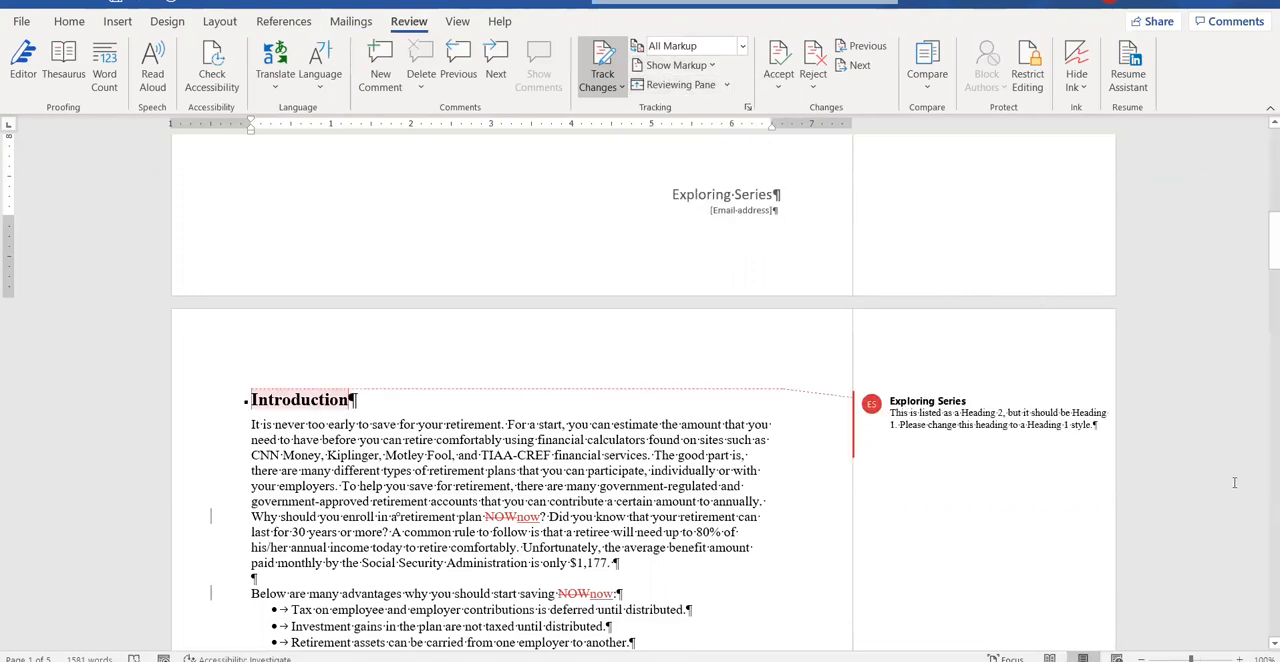
mouse_move(869, 398)
scroll(875, 395, up, 3)
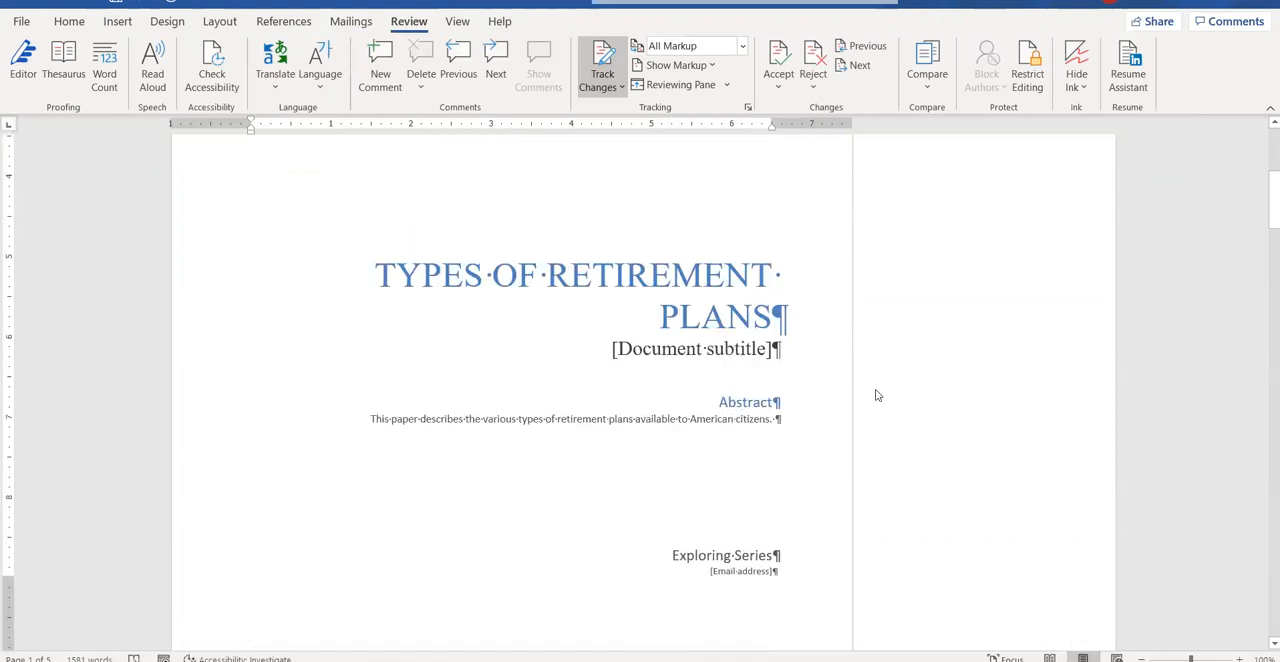
scroll(875, 395, down, 4)
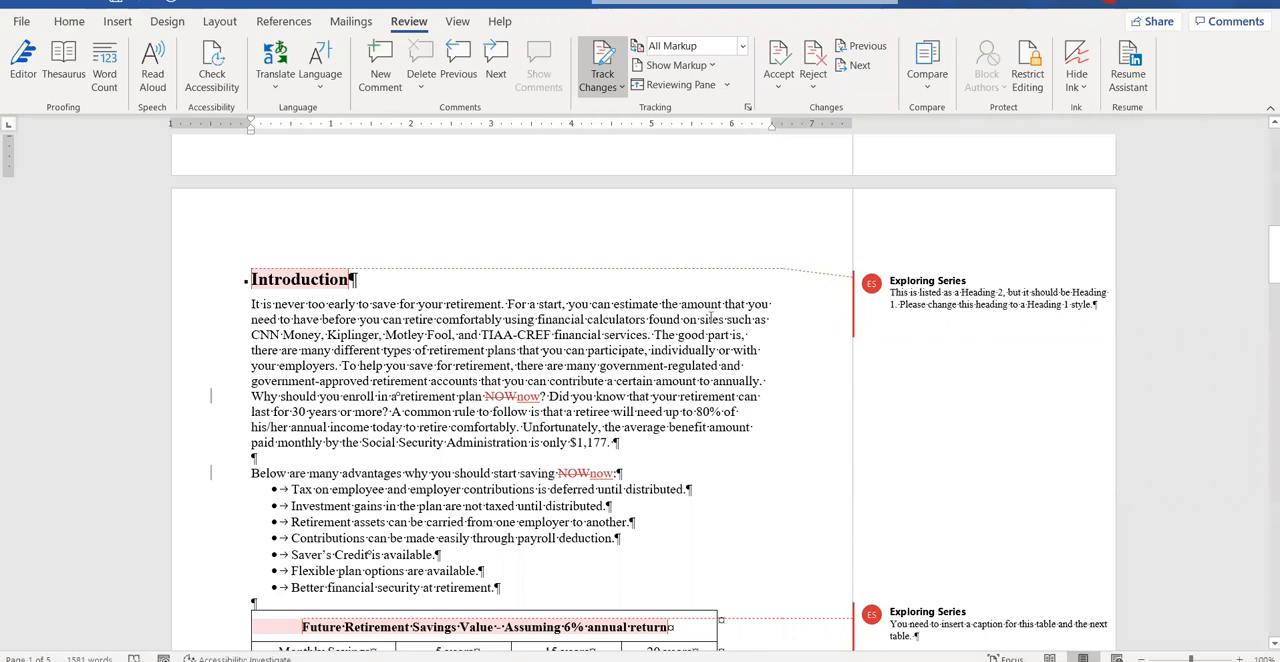
Switch the markup view to Simple Markup and back to All Markup.
click(742, 46)
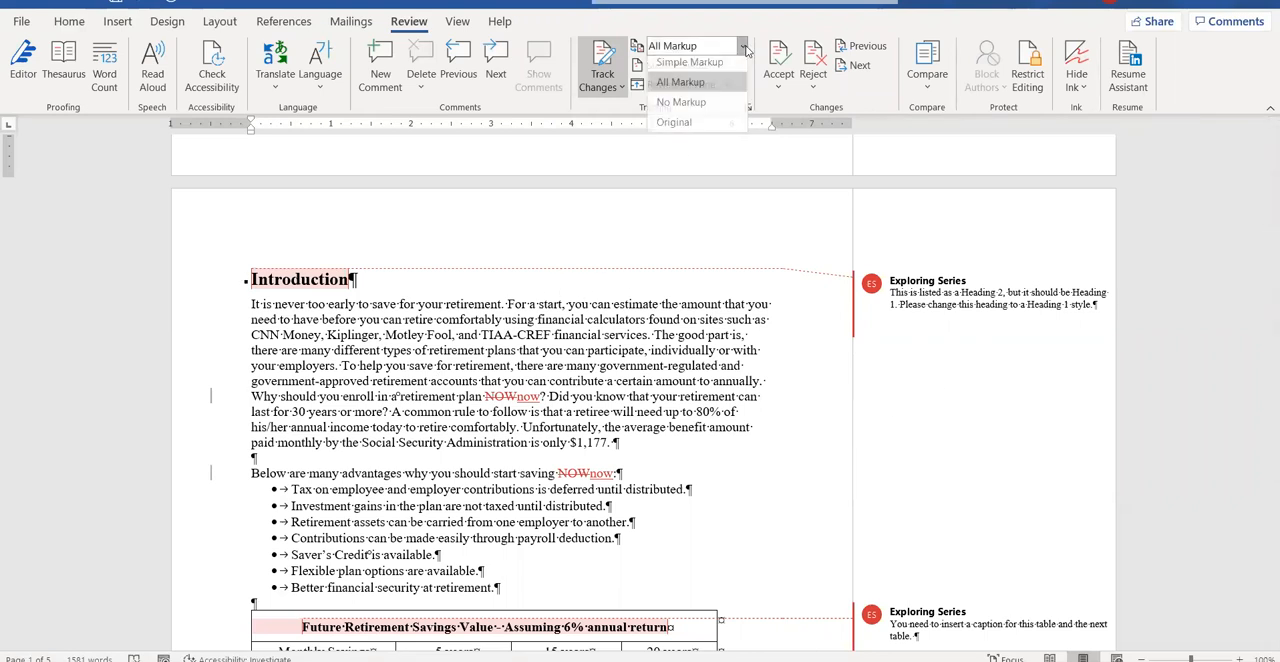
click(690, 67)
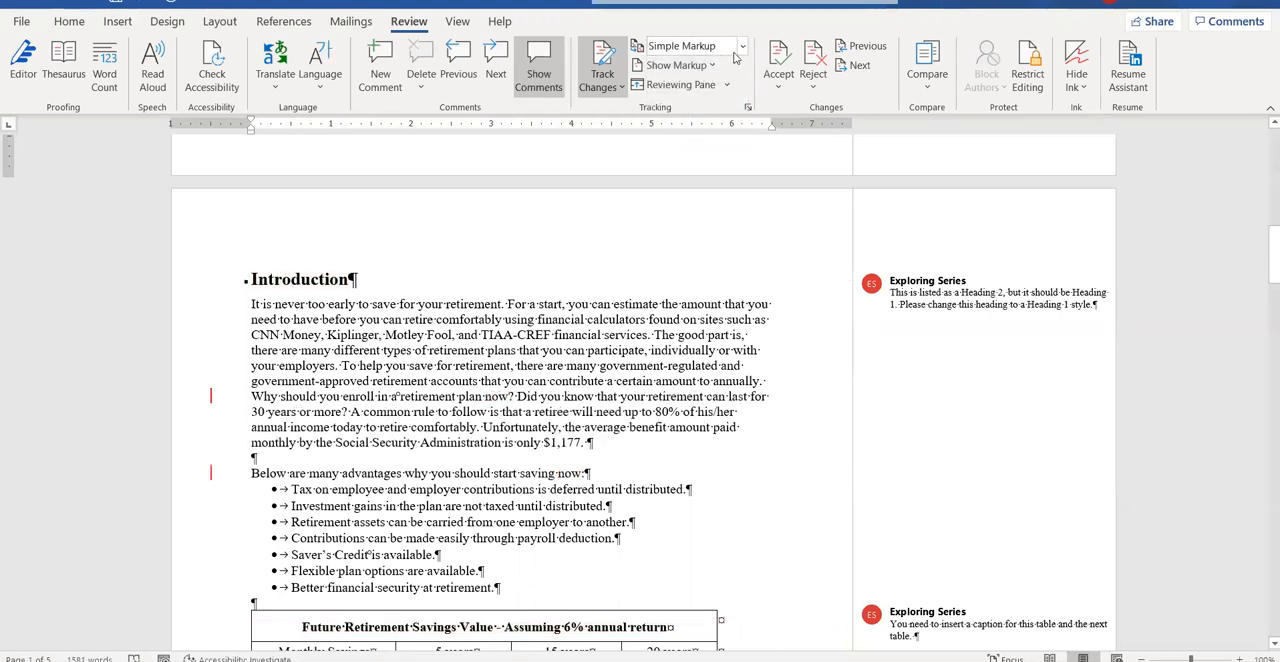
click(700, 46)
click(690, 87)
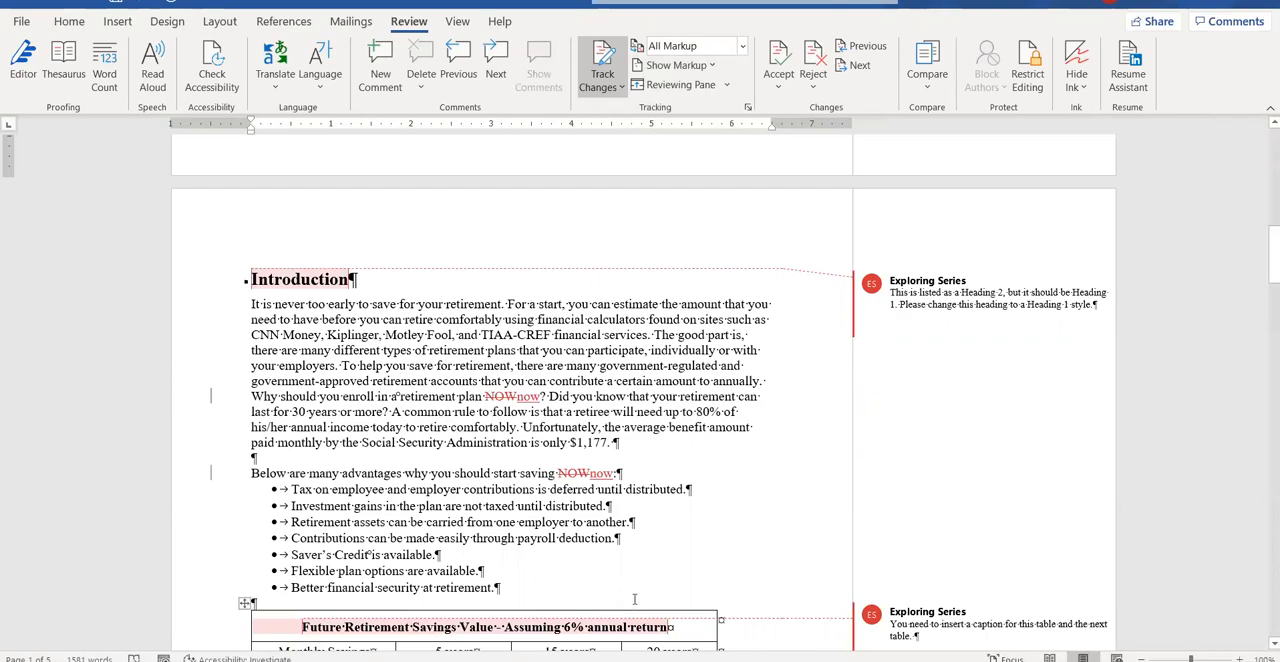
Review the partner's comments and tracked changes across the report's pages.
scroll(833, 327, down, 15)
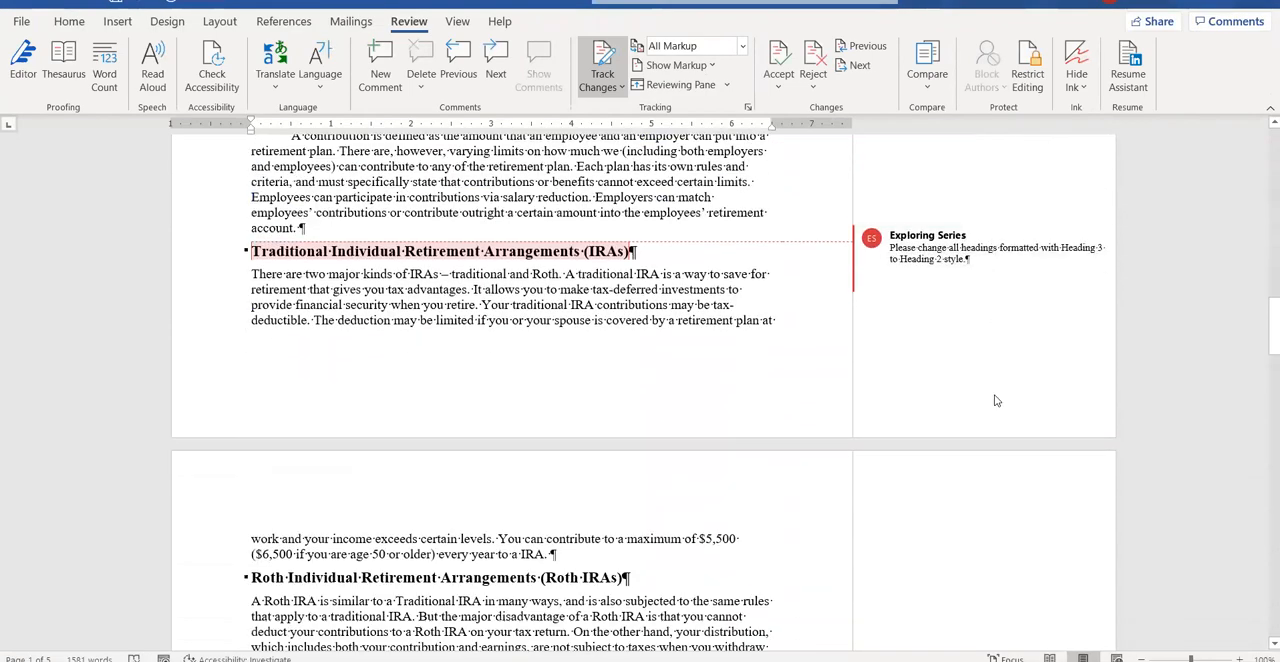
scroll(996, 401, down, 8)
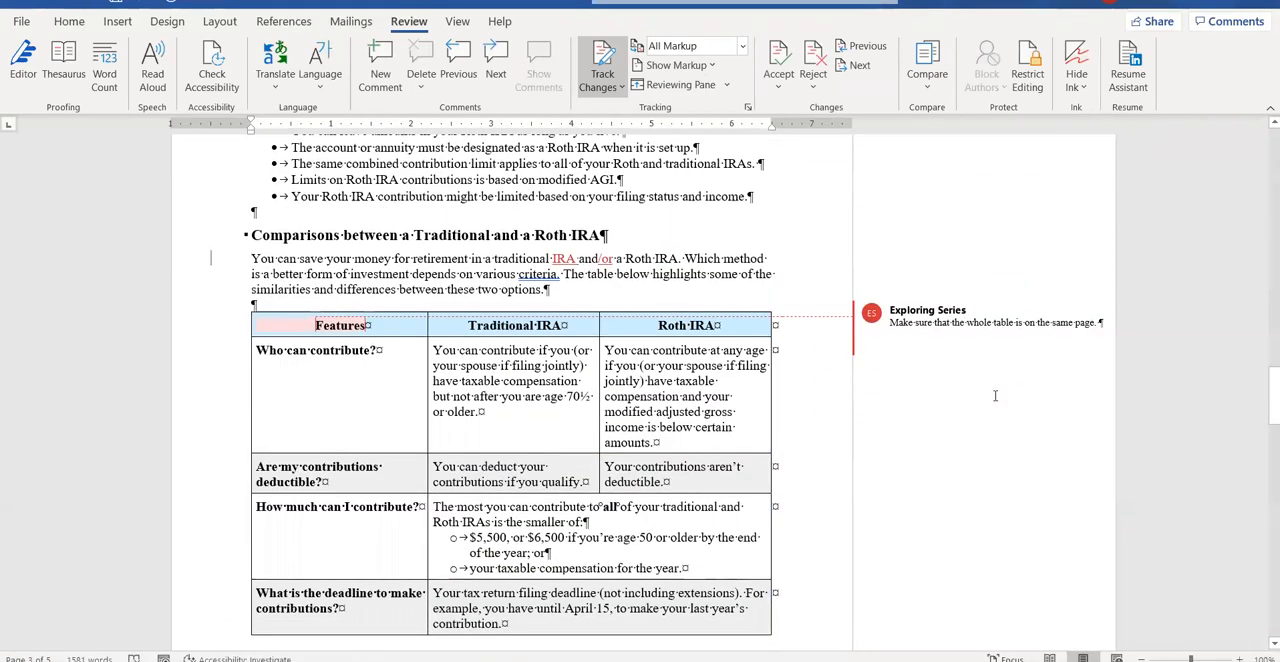
scroll(995, 399, down, 14)
scroll(930, 392, up, 14)
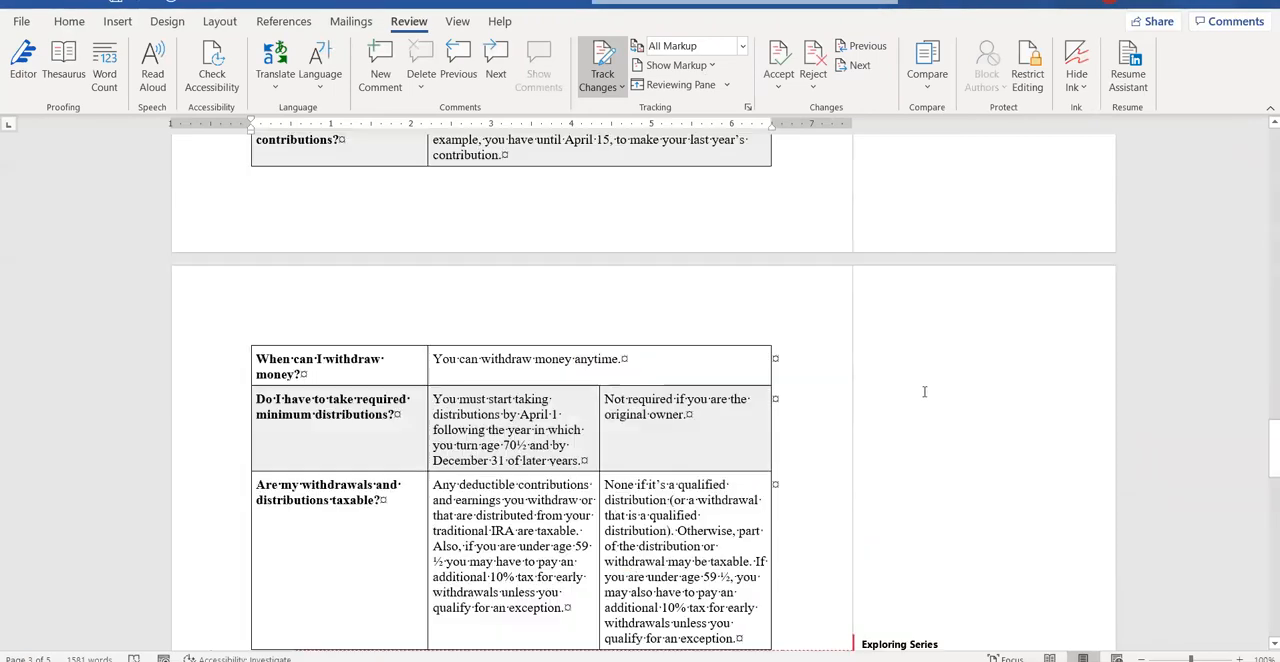
scroll(907, 393, up, 15)
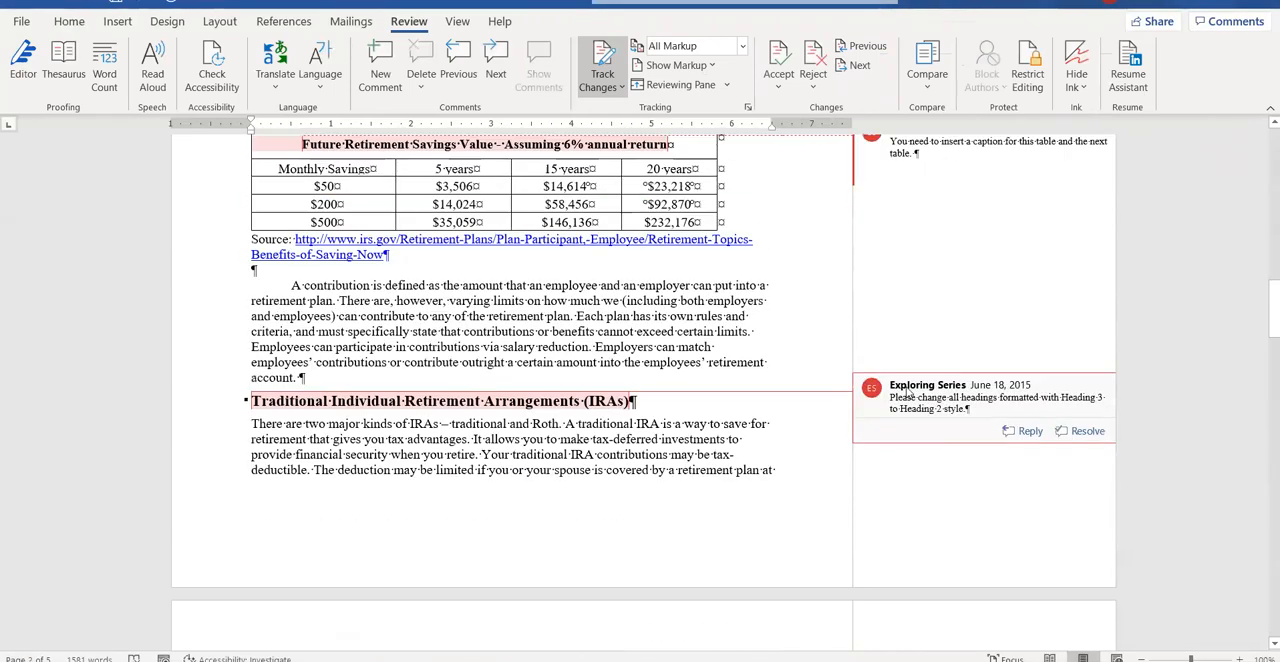
scroll(907, 393, up, 6)
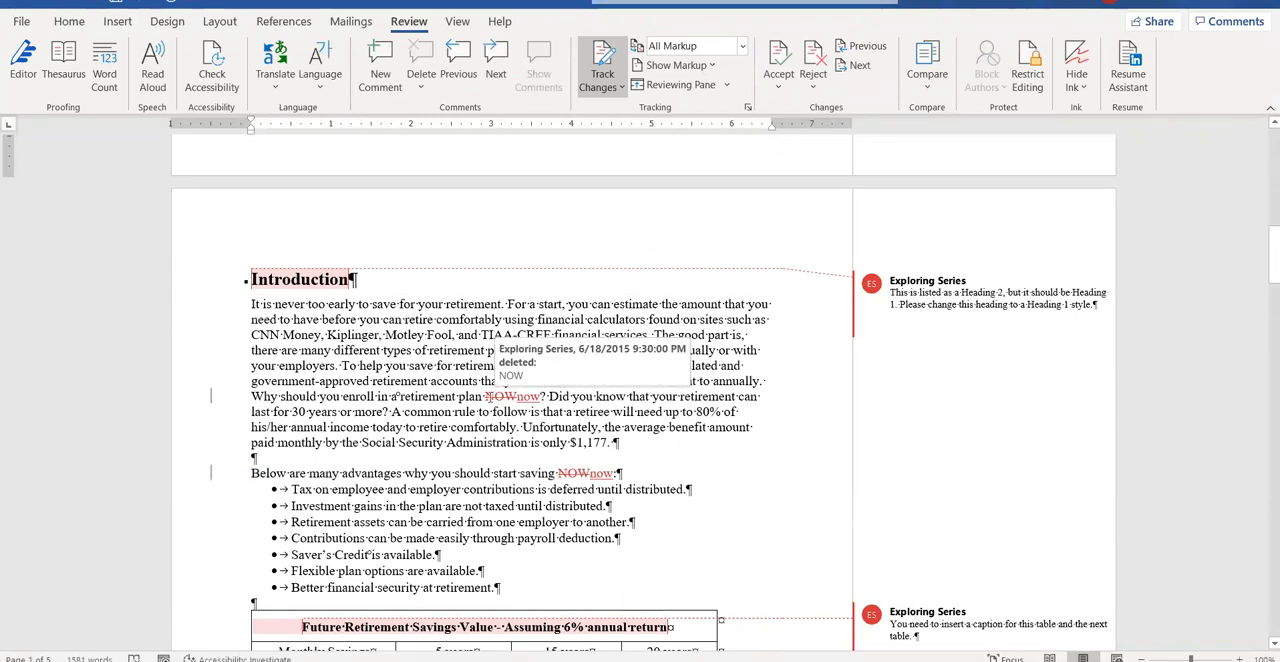
Reject the tracked replacement of NOW with lowercase now in the first Introduction paragraph.
mouse_move(490, 395)
drag(487, 395, 541, 397)
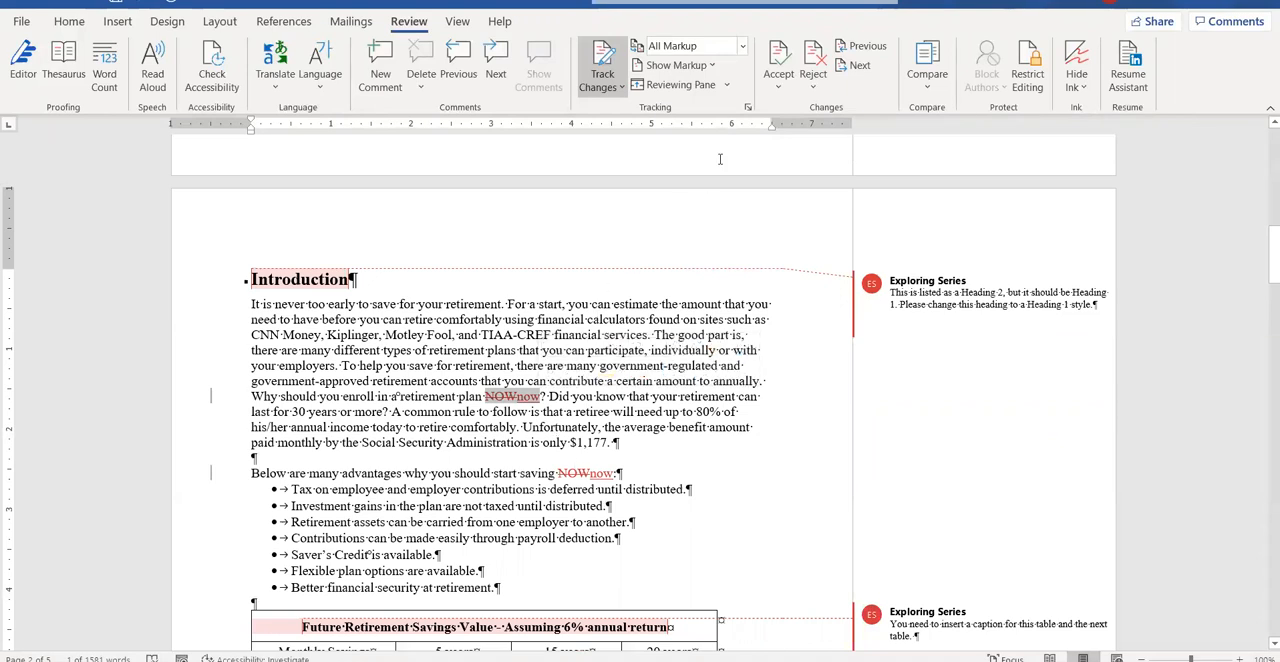
click(778, 86)
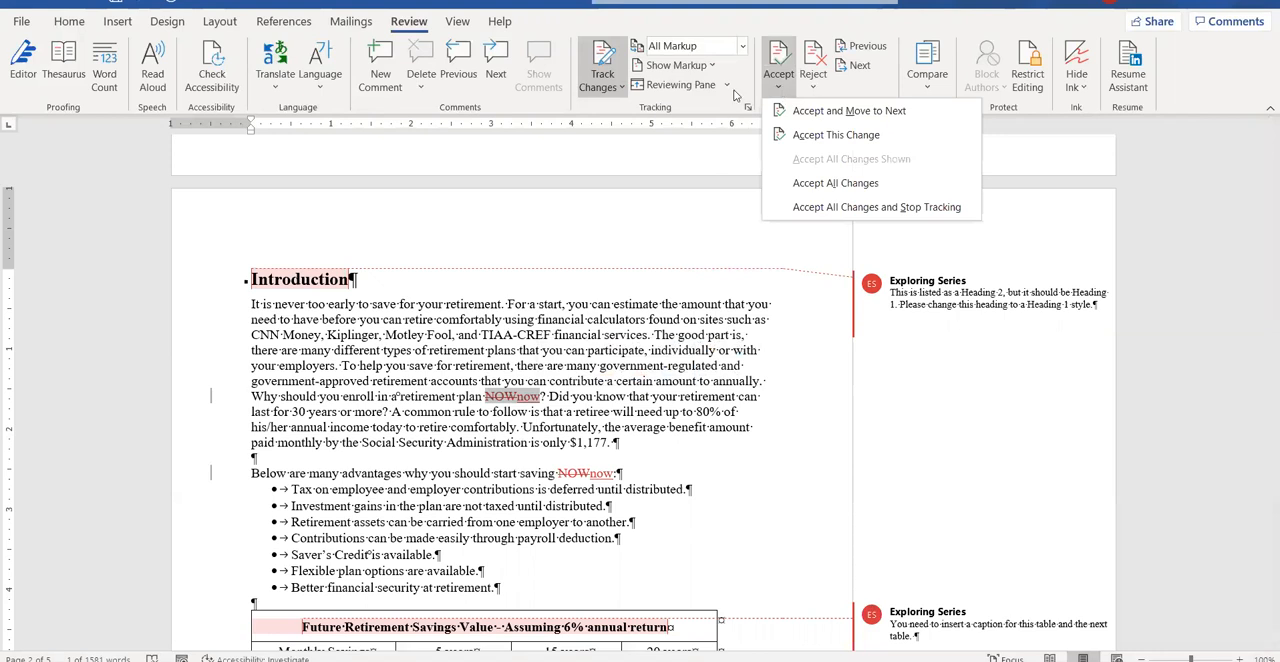
click(522, 404)
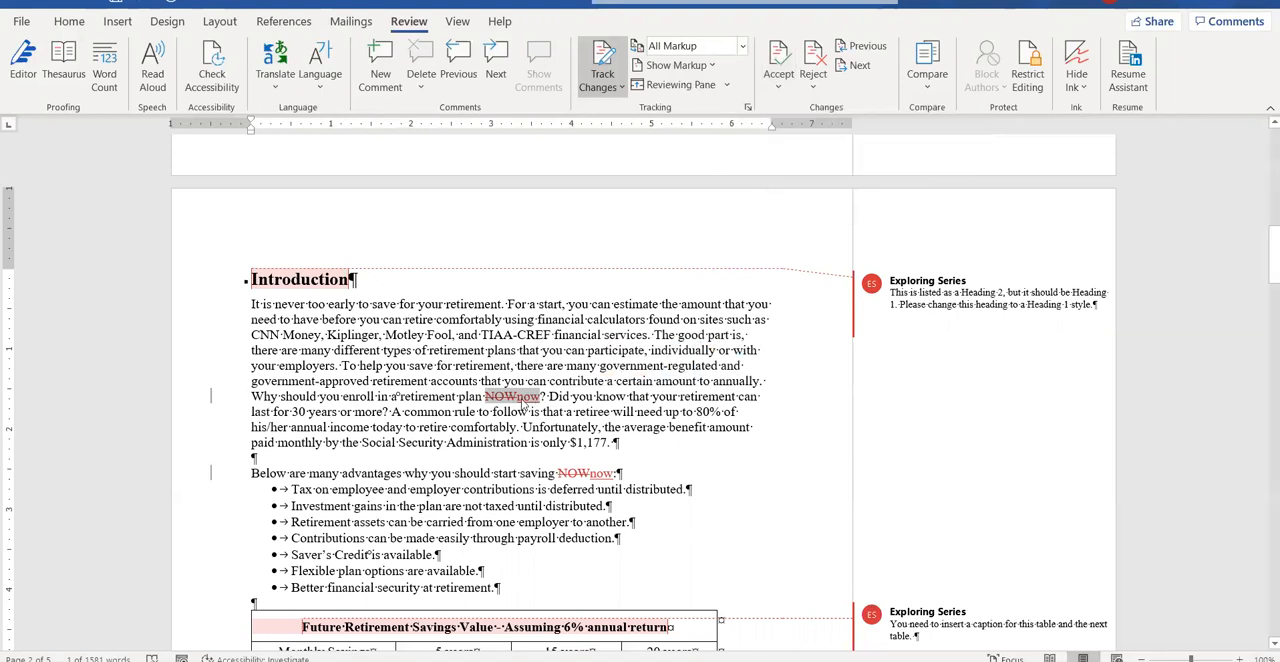
right_click(522, 404)
click(581, 539)
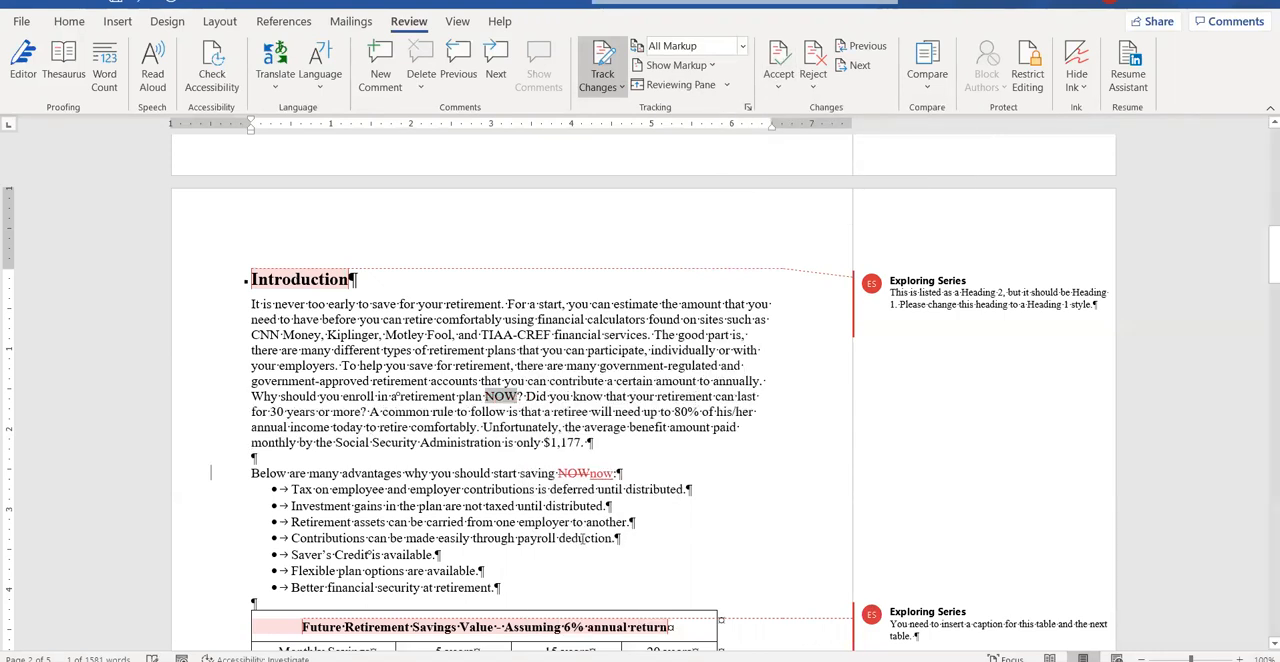
Reject the tracked replacement of NOW with now in the sentence introducing the bulleted advantages.
right_click(579, 478)
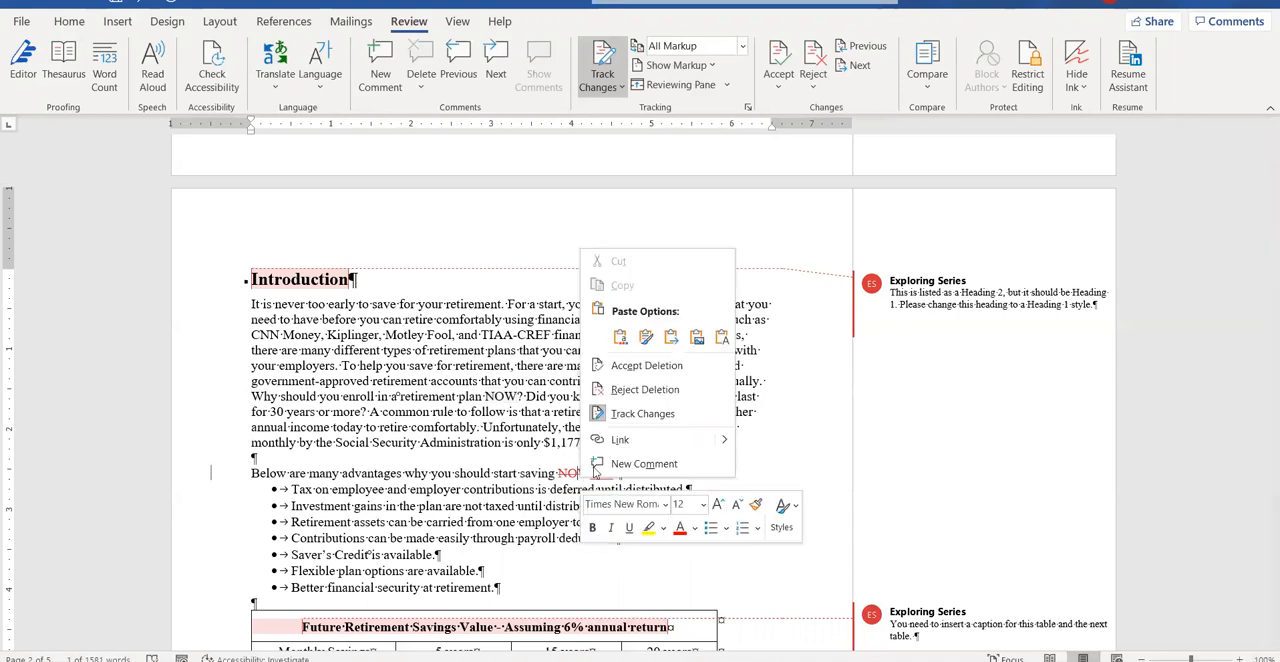
click(555, 471)
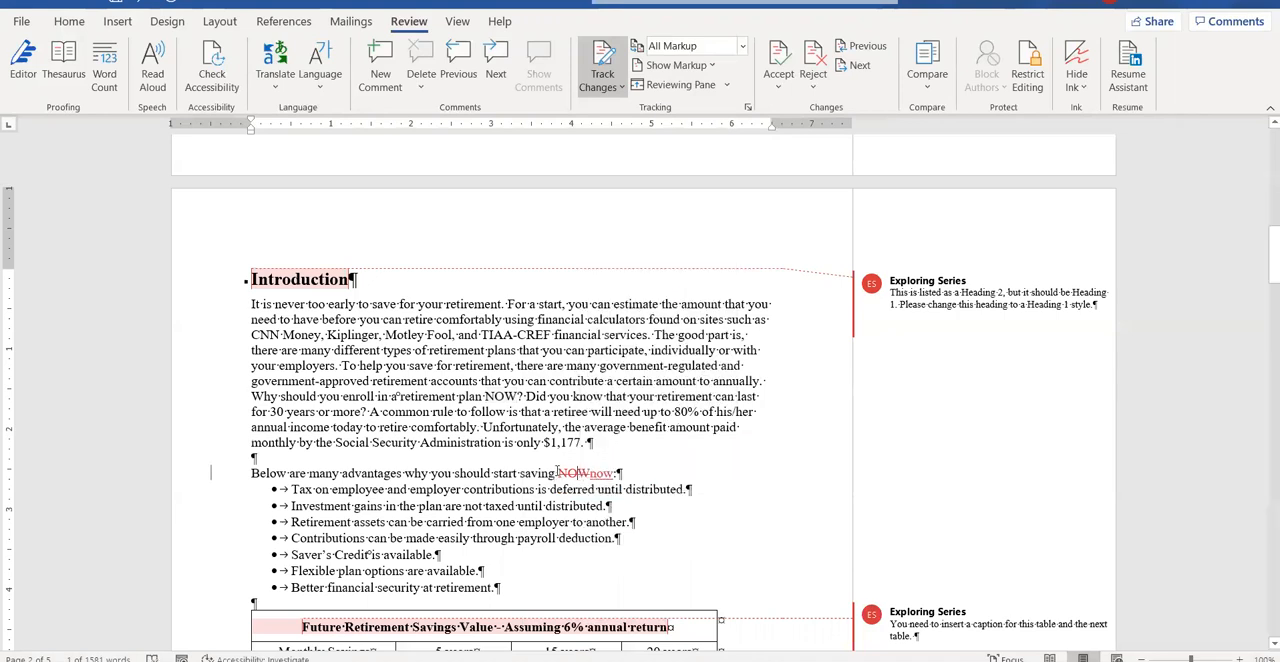
drag(558, 473, 612, 474)
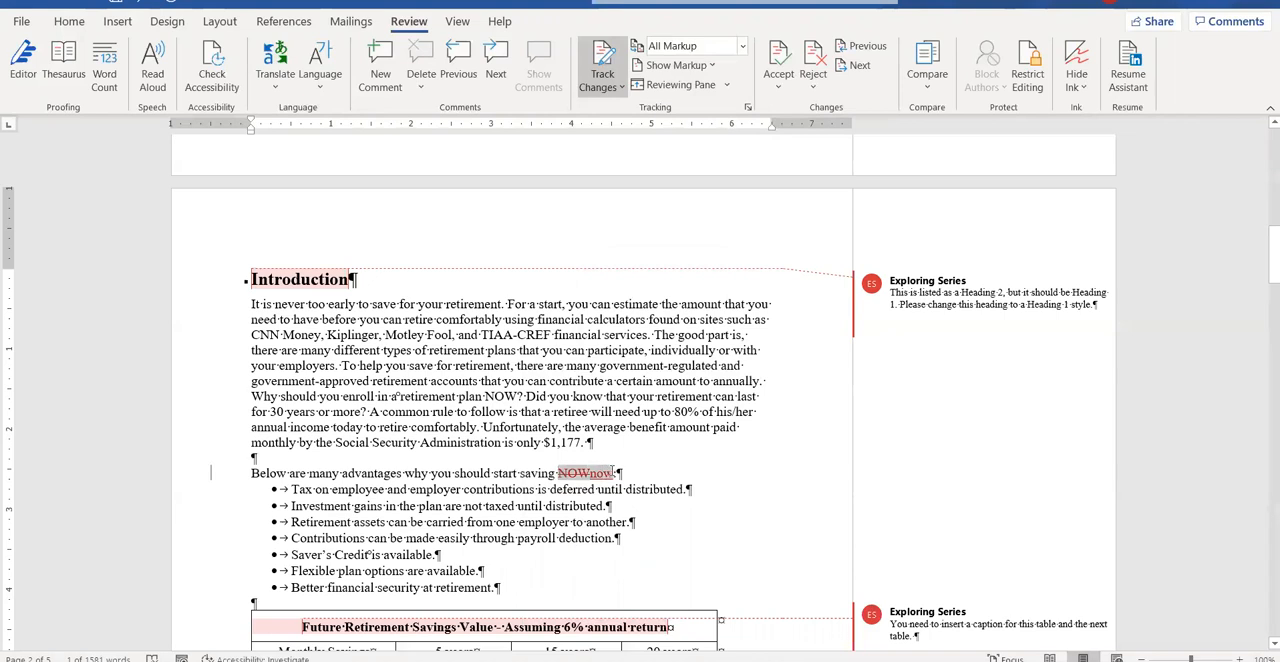
right_click(611, 474)
click(669, 384)
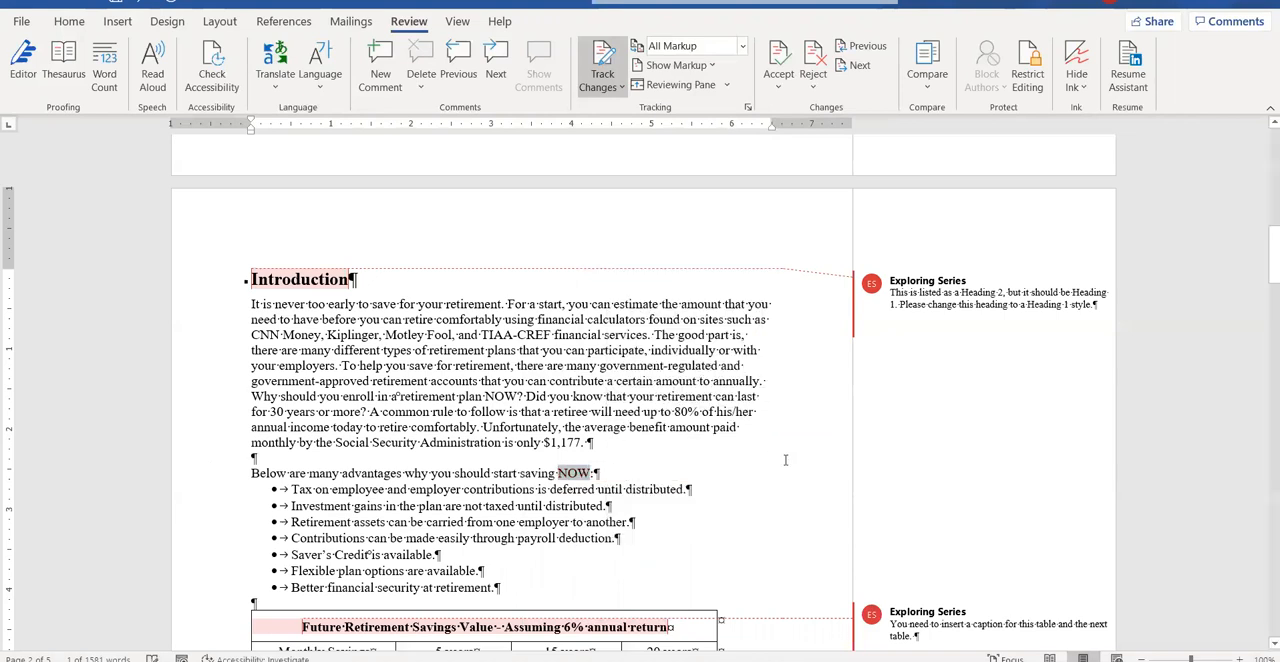
Accept all remaining tracked changes in the report and stop tracking.
click(778, 88)
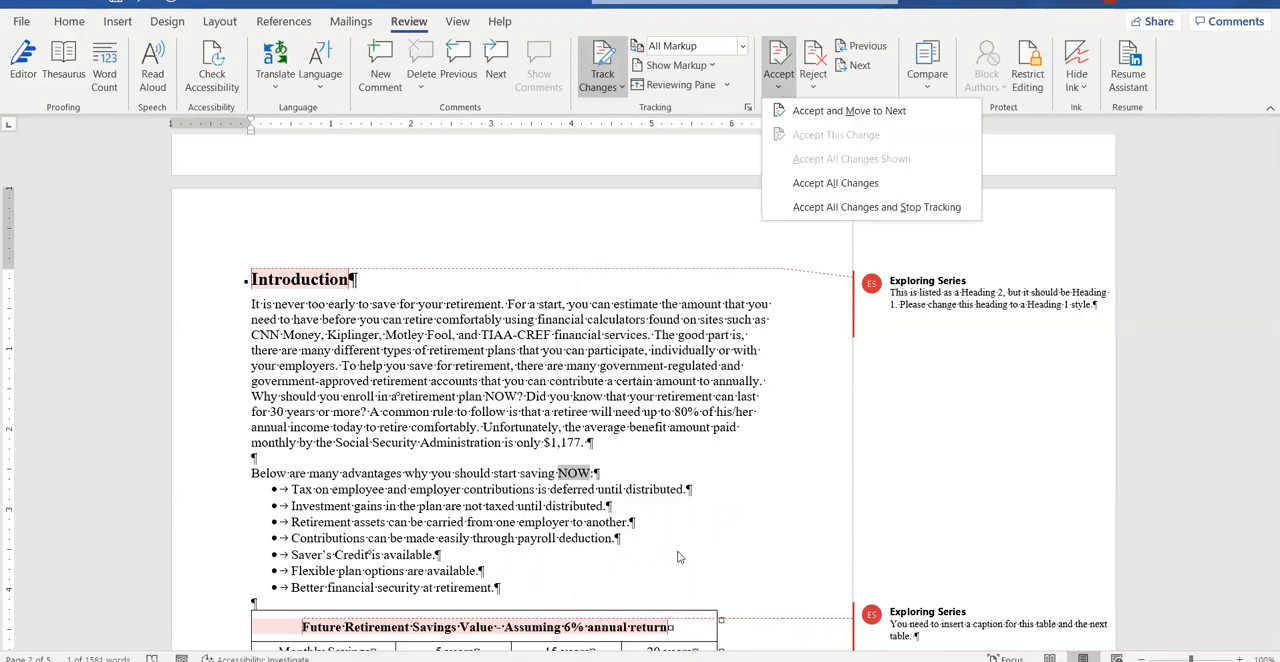
scroll(679, 557, down, 15)
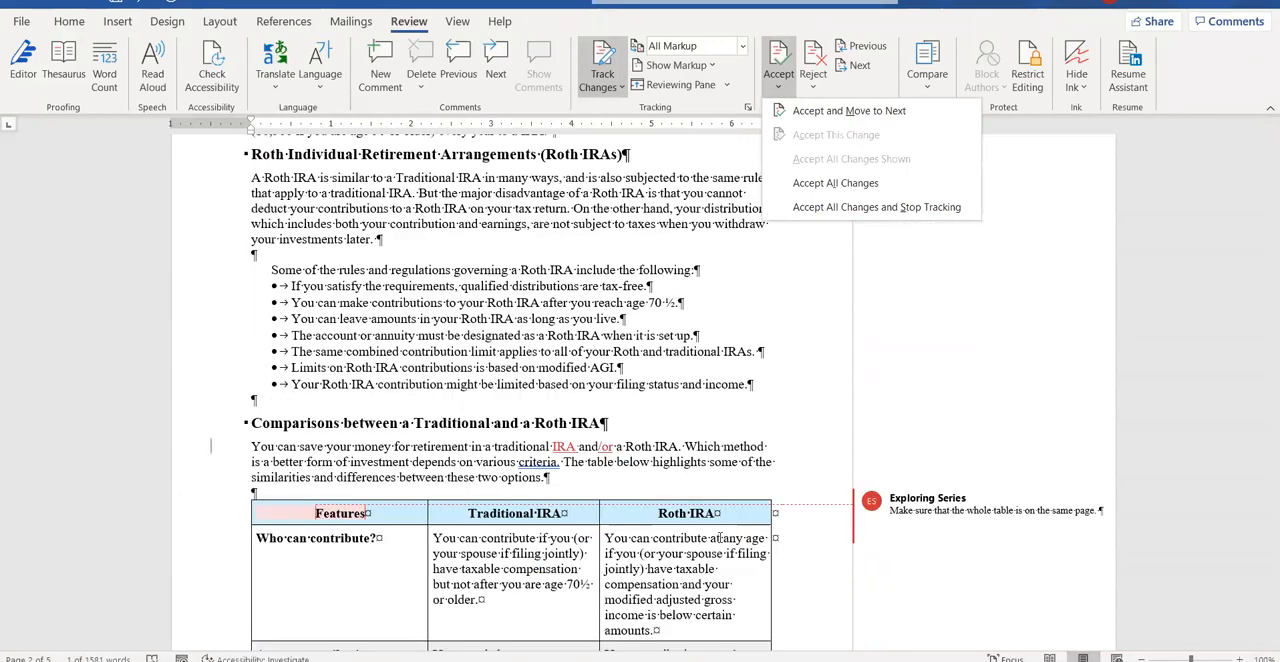
scroll(720, 537, down, 5)
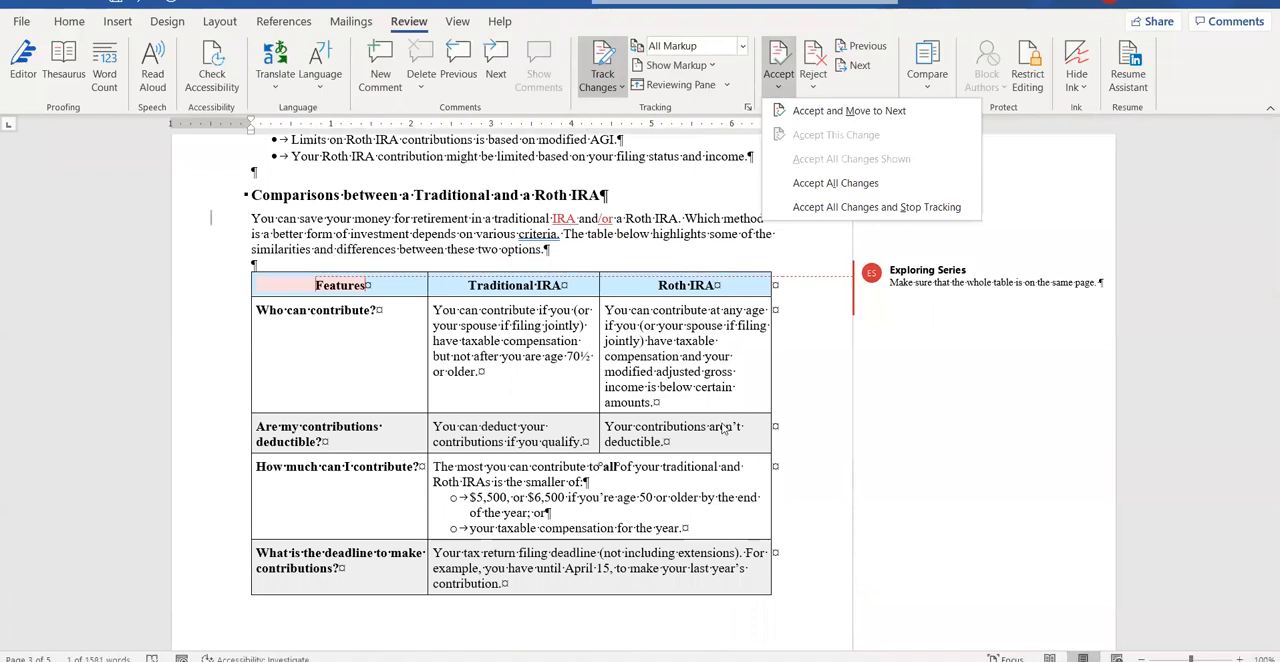
scroll(710, 426, up, 15)
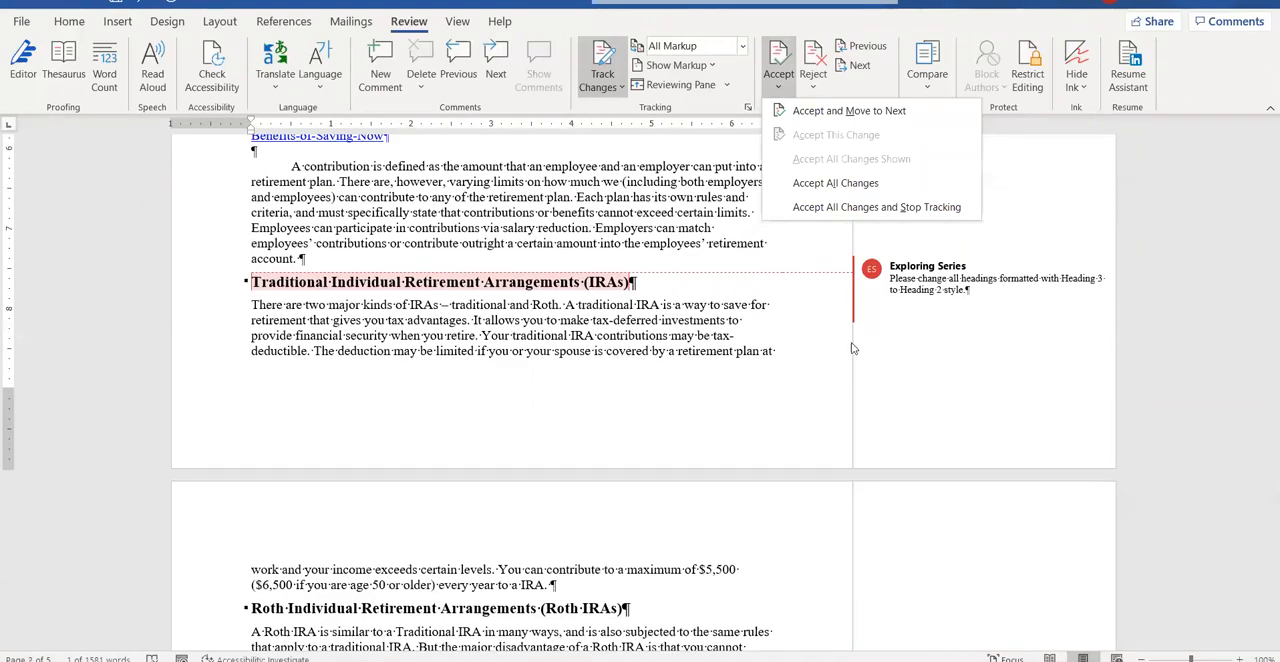
click(875, 210)
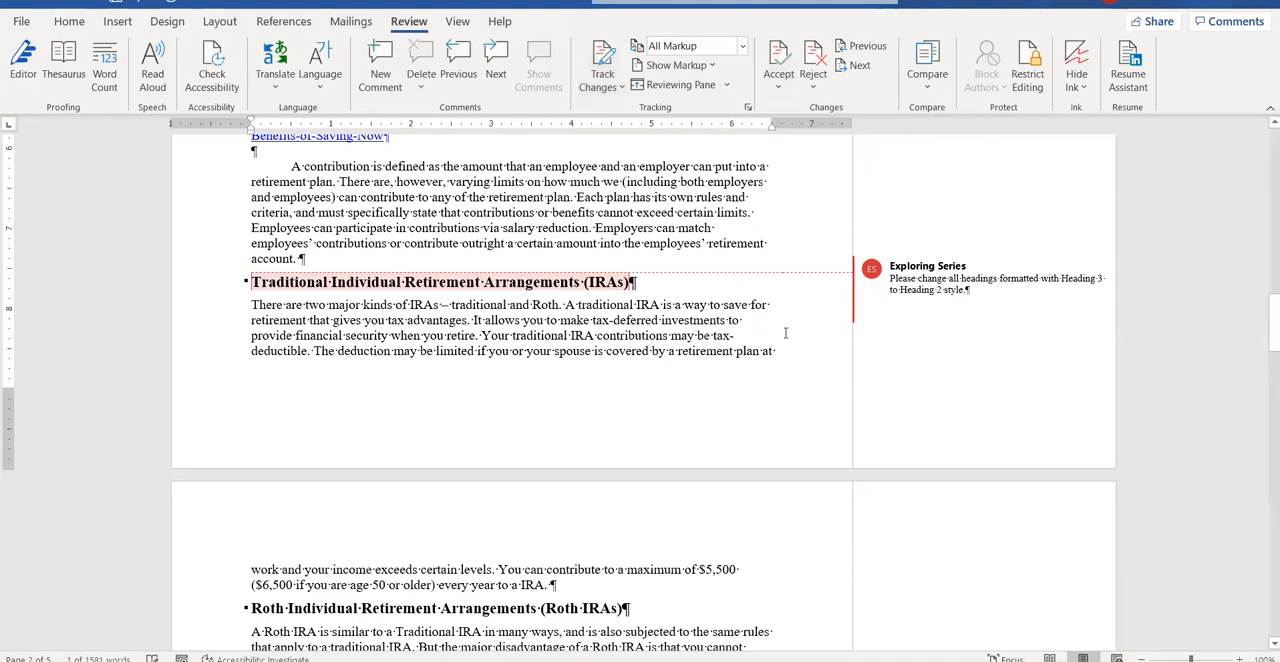
scroll(786, 333, down, 8)
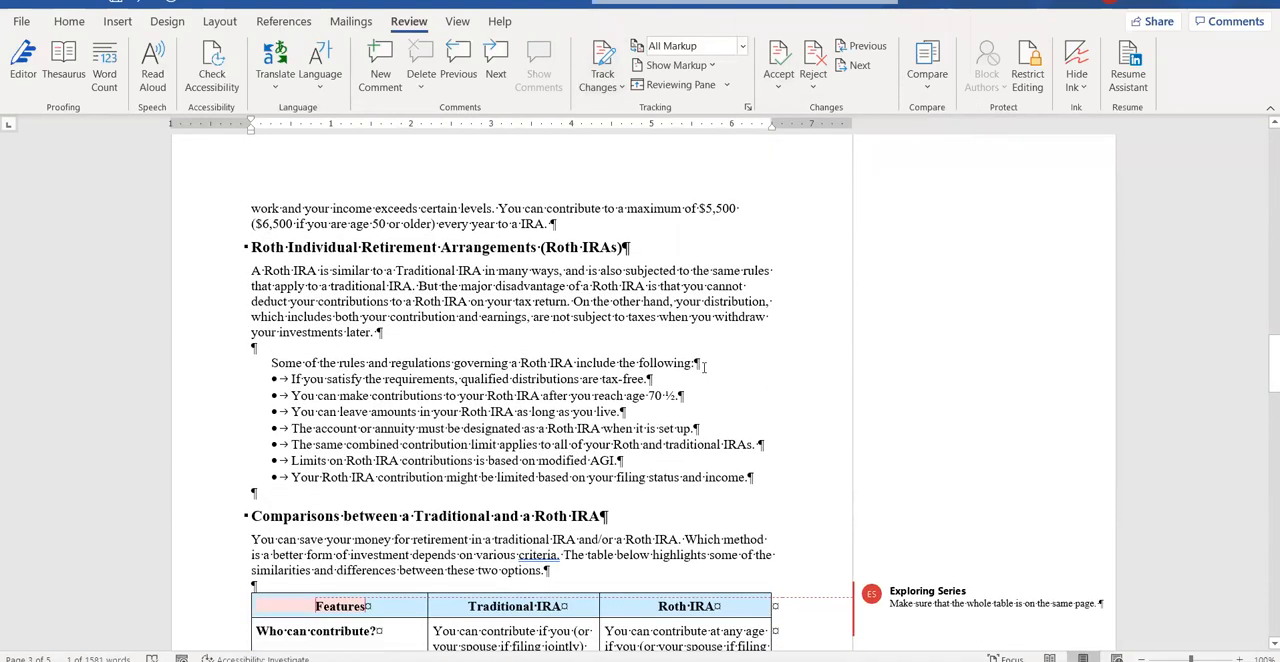
scroll(707, 367, down, 3)
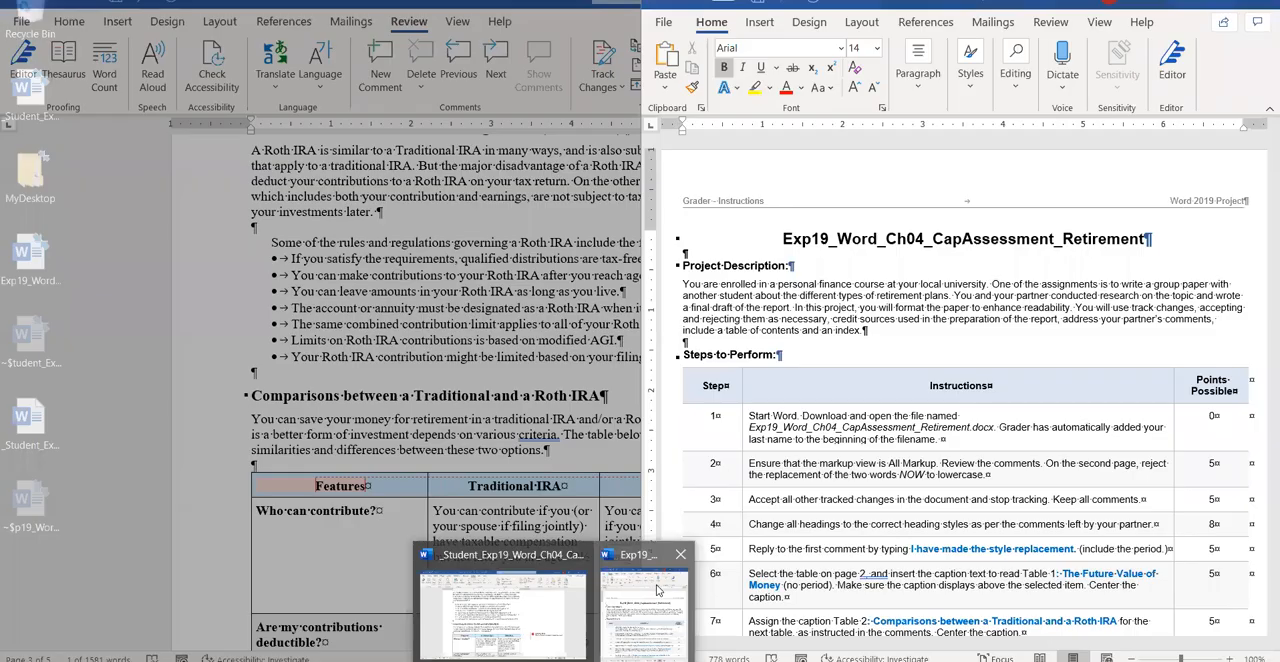
Consult the assignment instructions on heading styles and locate the partner's comment beside the Introduction heading.
click(655, 600)
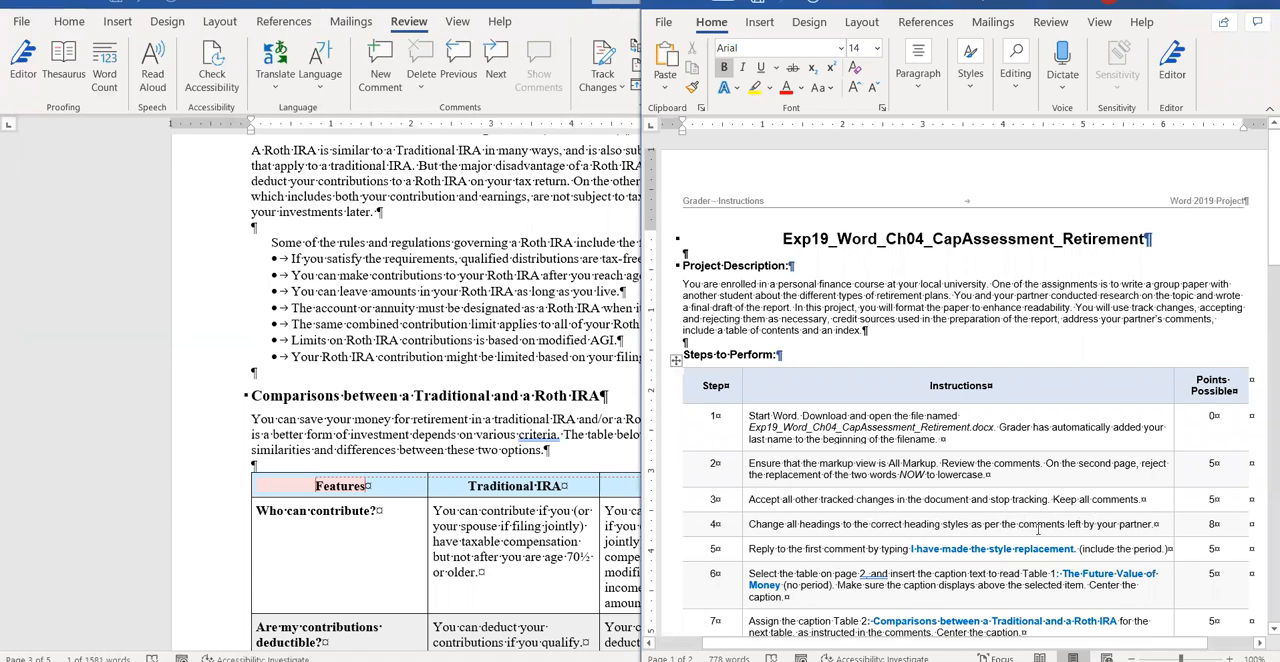
click(479, 190)
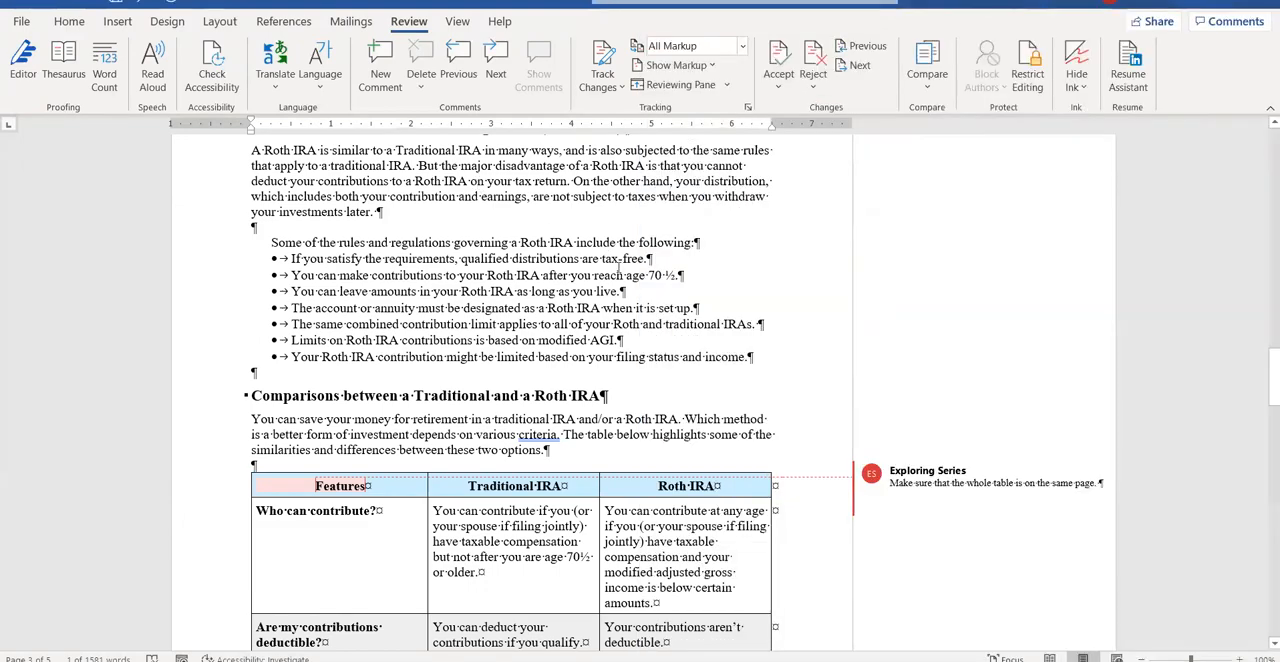
scroll(628, 280, up, 1)
scroll(628, 282, up, 10)
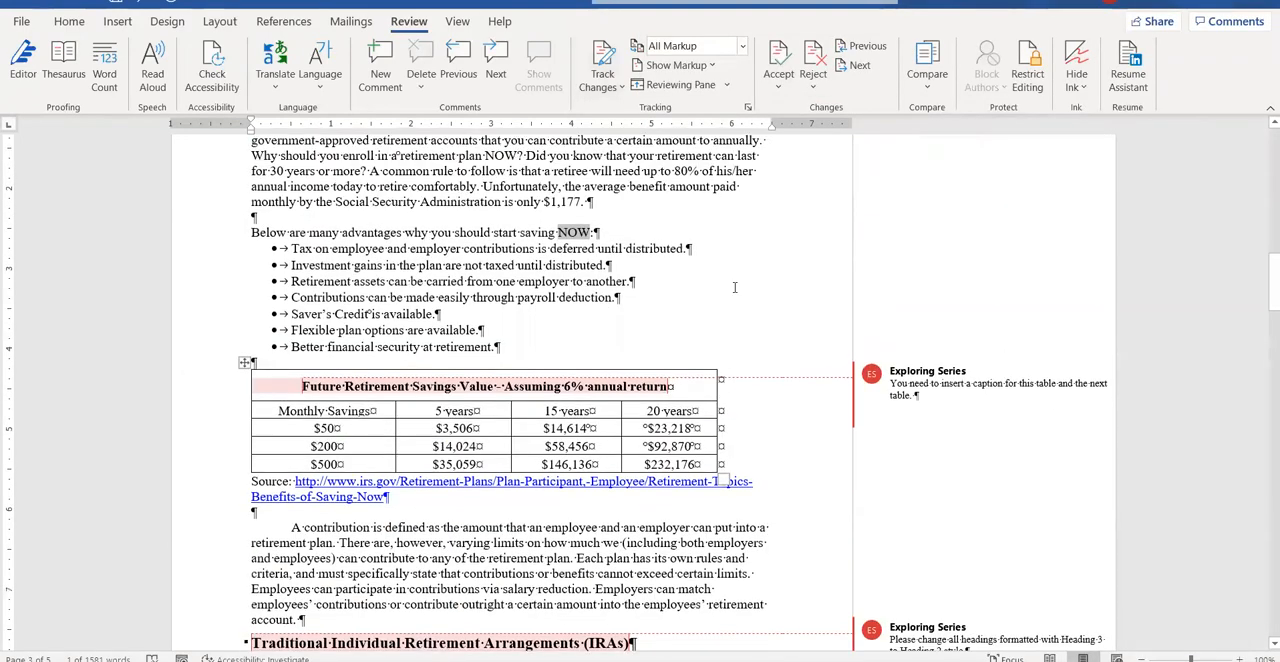
scroll(850, 365, up, 12)
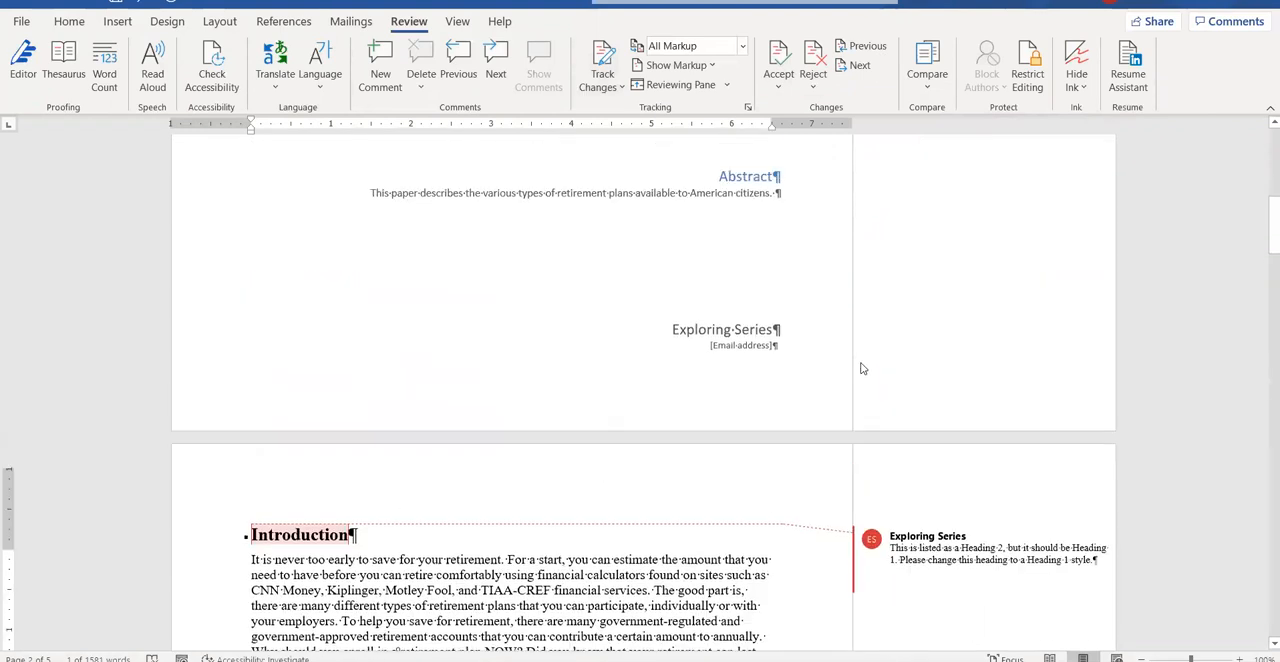
scroll(864, 368, down, 5)
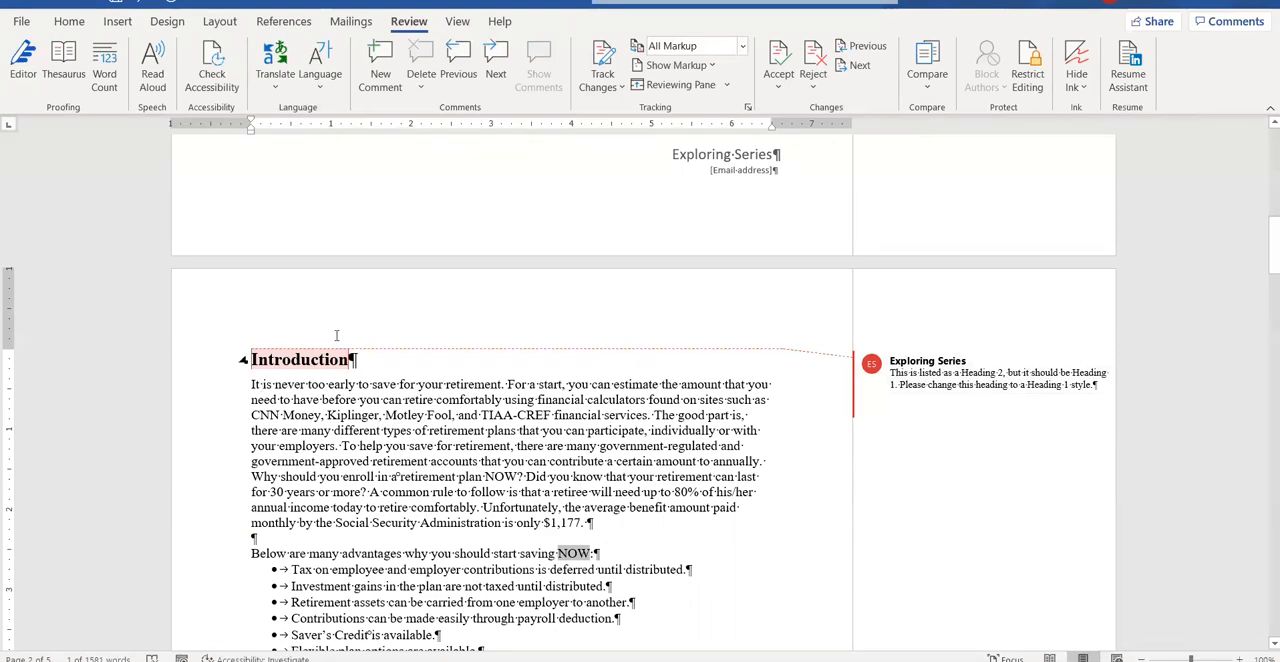
Apply the Heading 1 style to the Introduction heading.
click(65, 13)
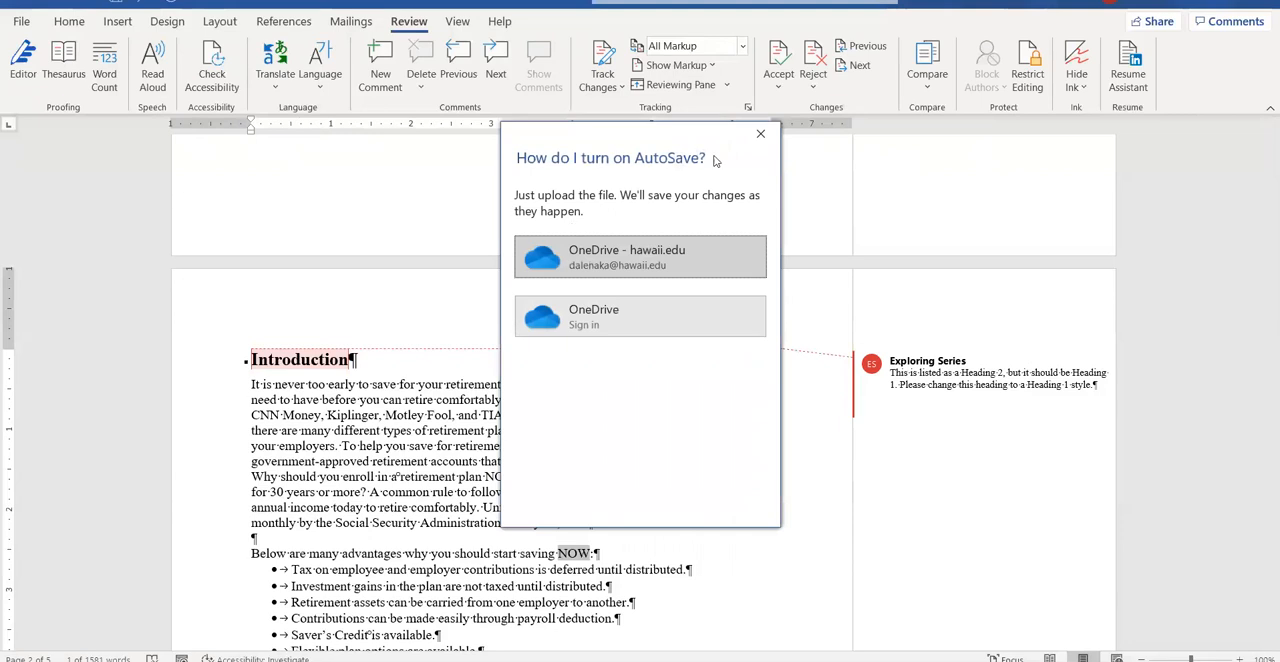
click(760, 134)
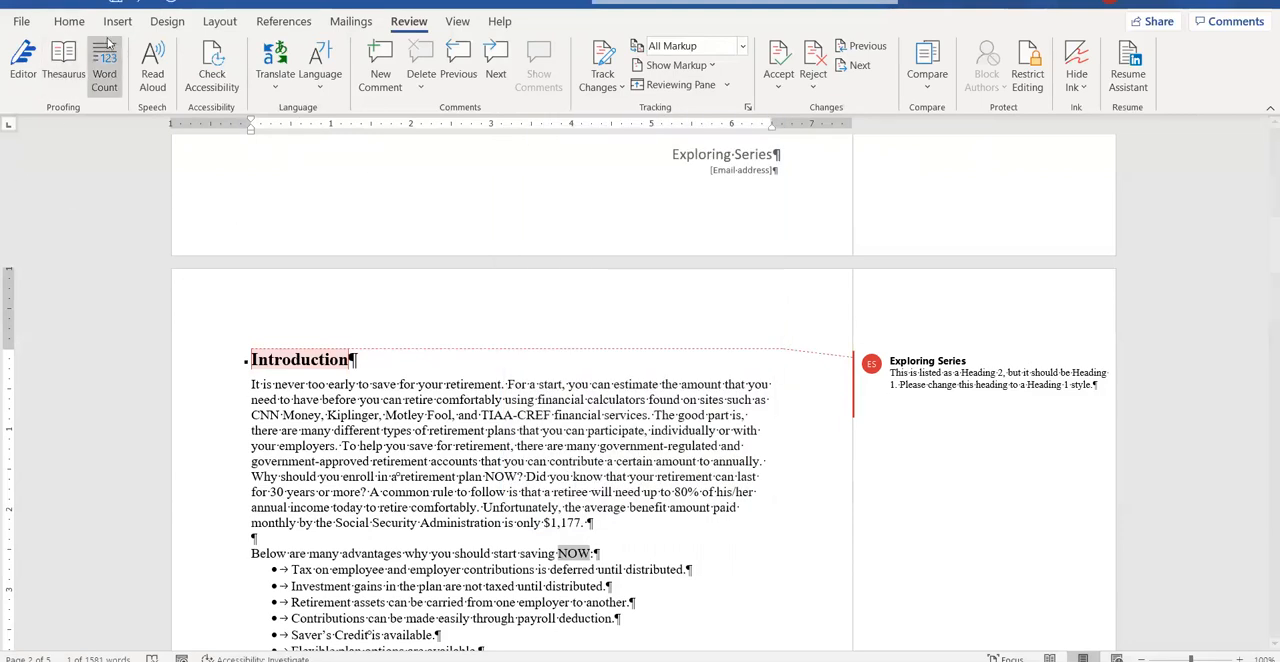
click(69, 21)
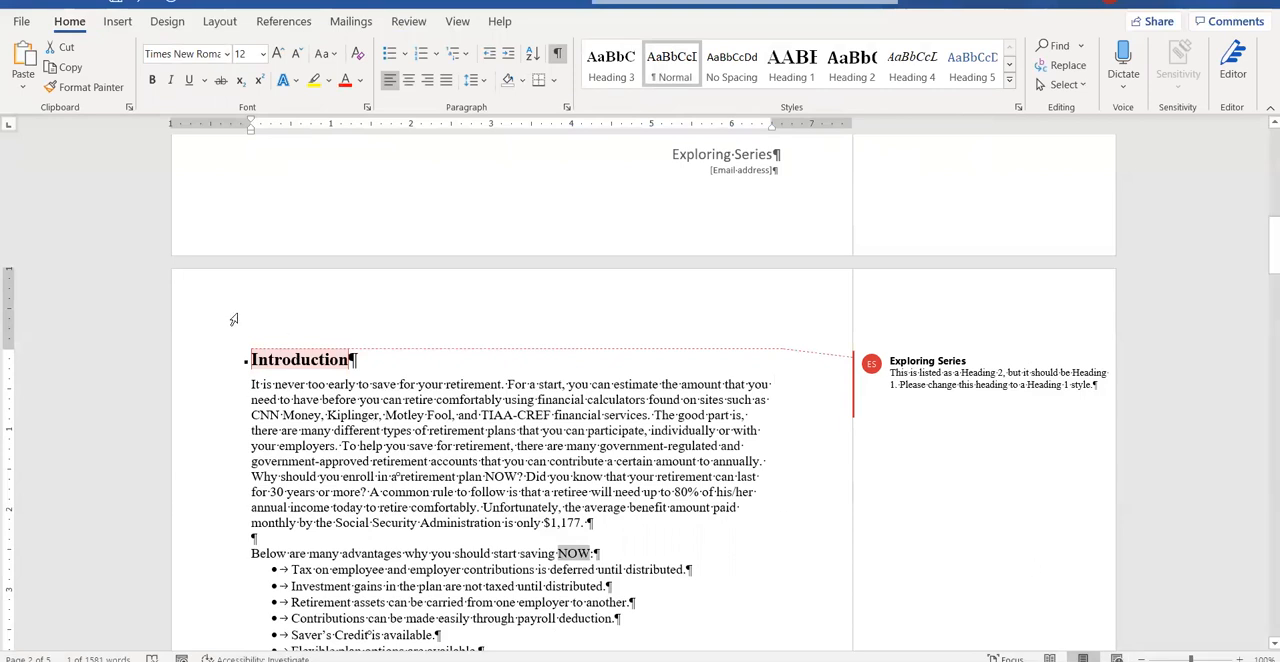
drag(251, 360, 353, 360)
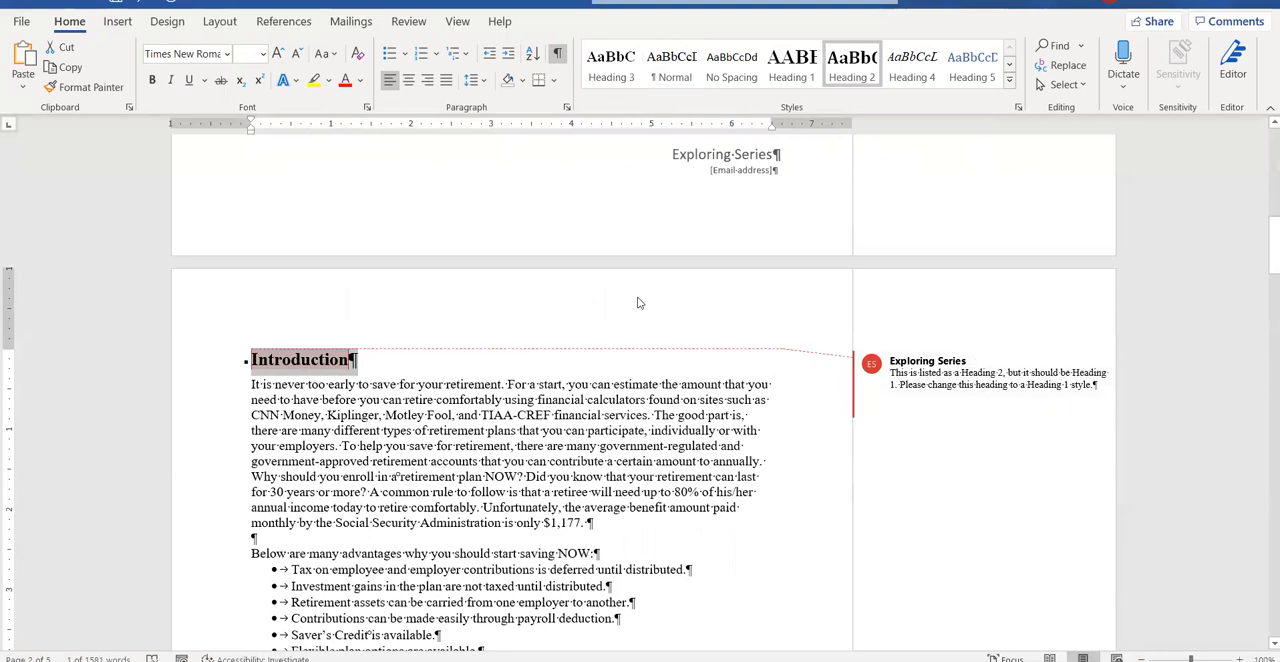
click(801, 69)
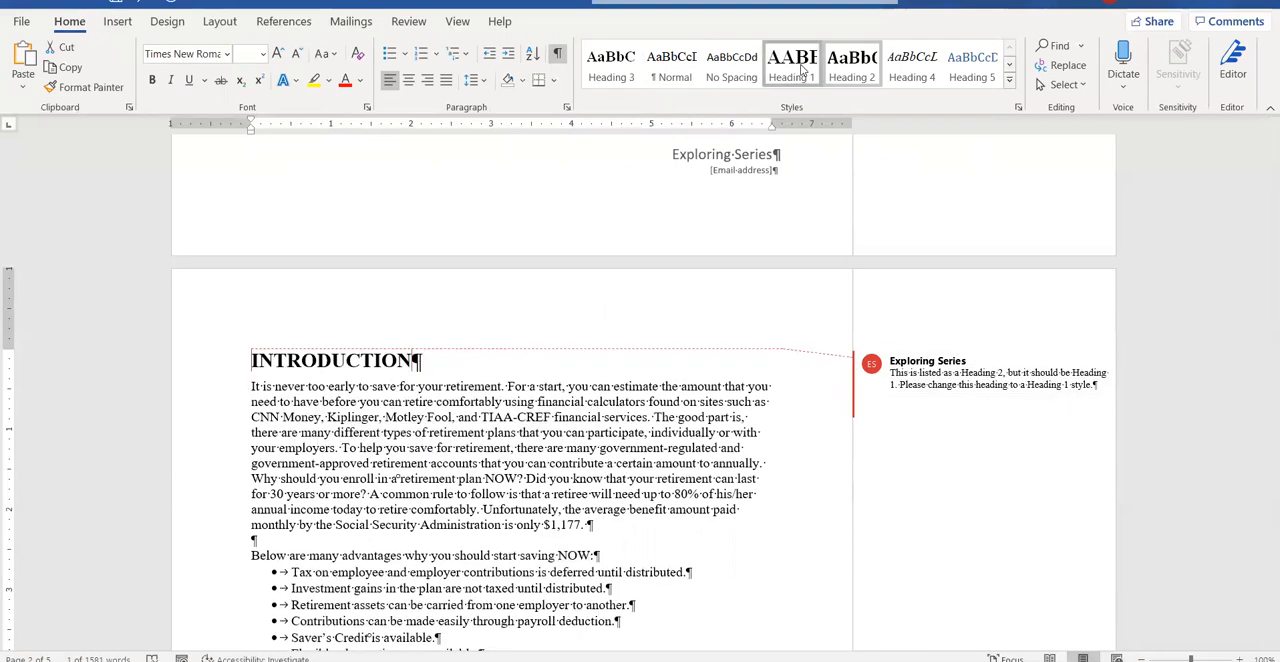
Apply the Heading 2 style to the Traditional Individual Retirement Arrangements (IRAs) heading.
scroll(769, 357, down, 3)
scroll(769, 357, down, 5)
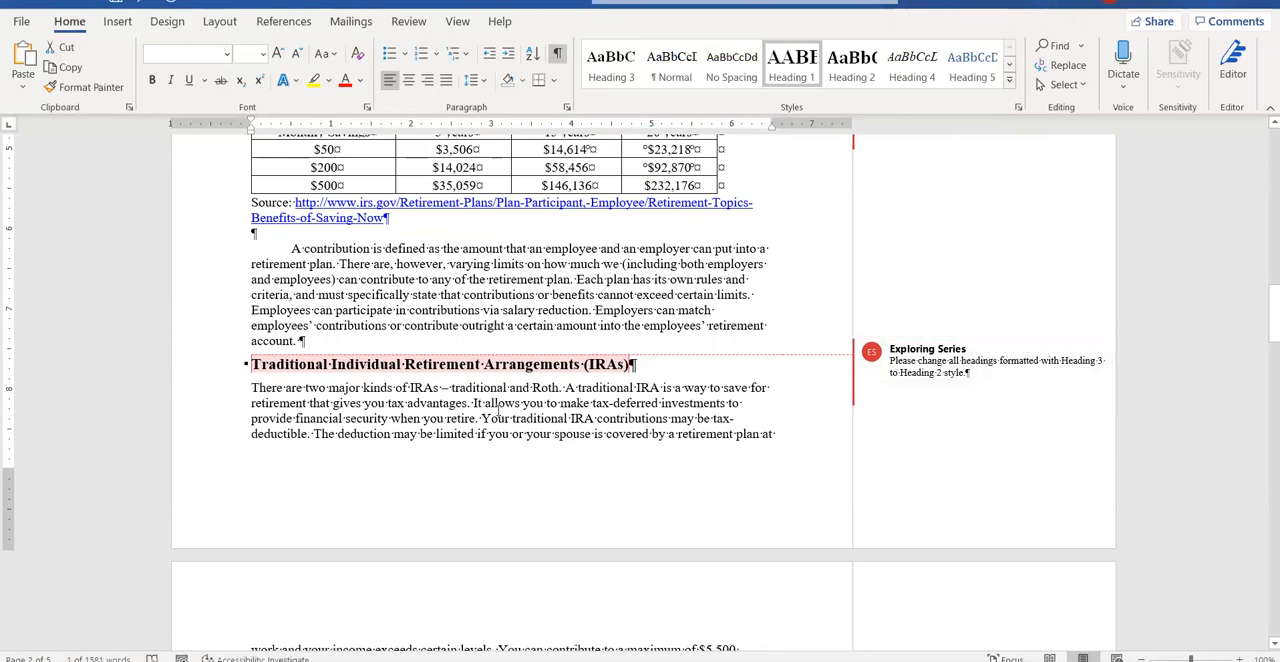
click(265, 366)
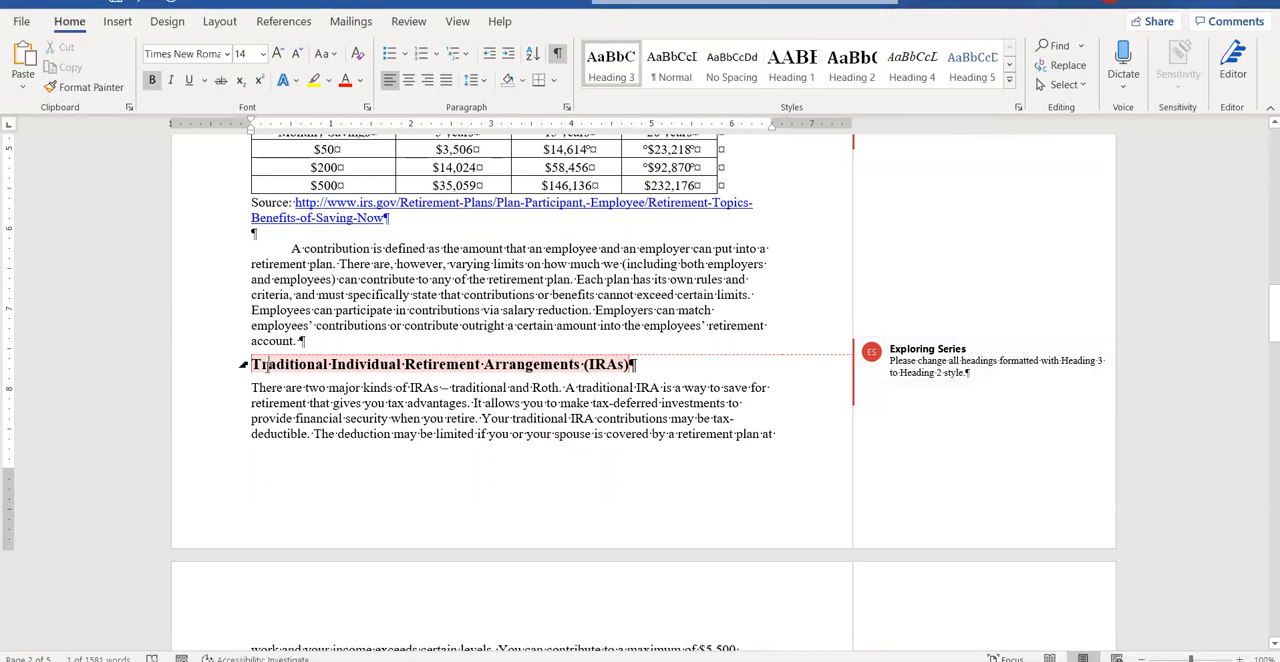
drag(262, 364, 635, 366)
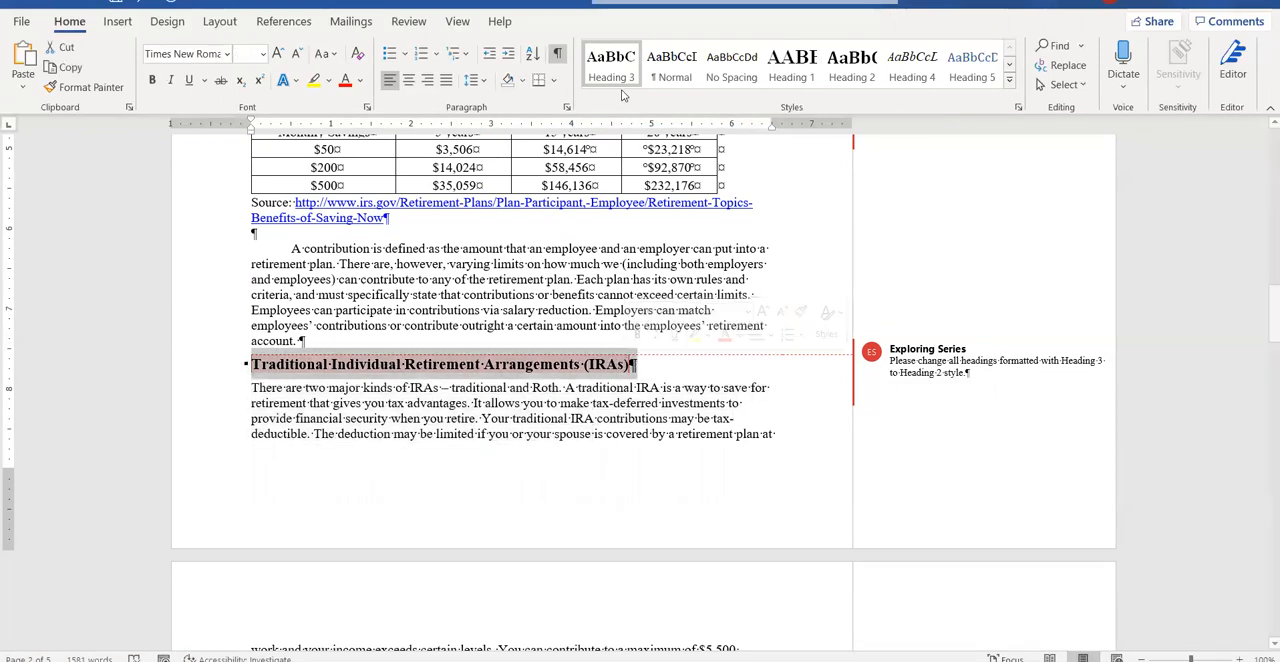
click(851, 66)
Apply the Heading 2 style to the Roth Individual Retirement Arrangements (Roth IRAs) and Comparisons between a Traditional and a Roth IRA headings.
scroll(565, 396, down, 5)
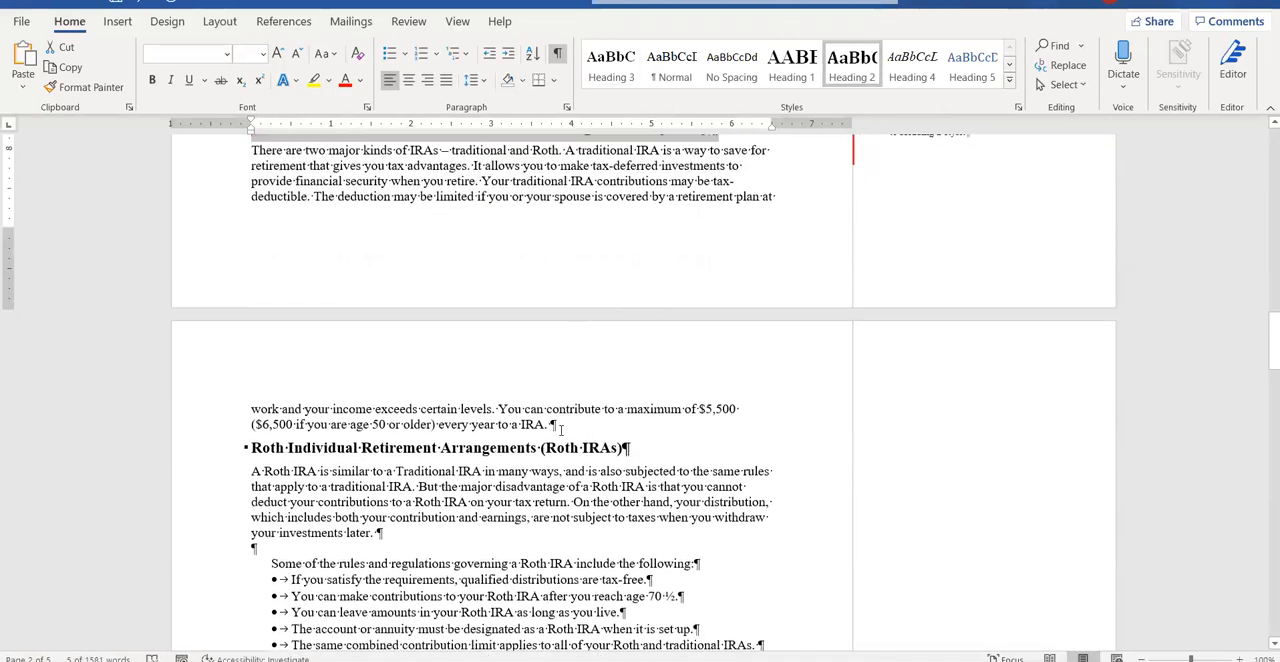
drag(252, 407, 638, 405)
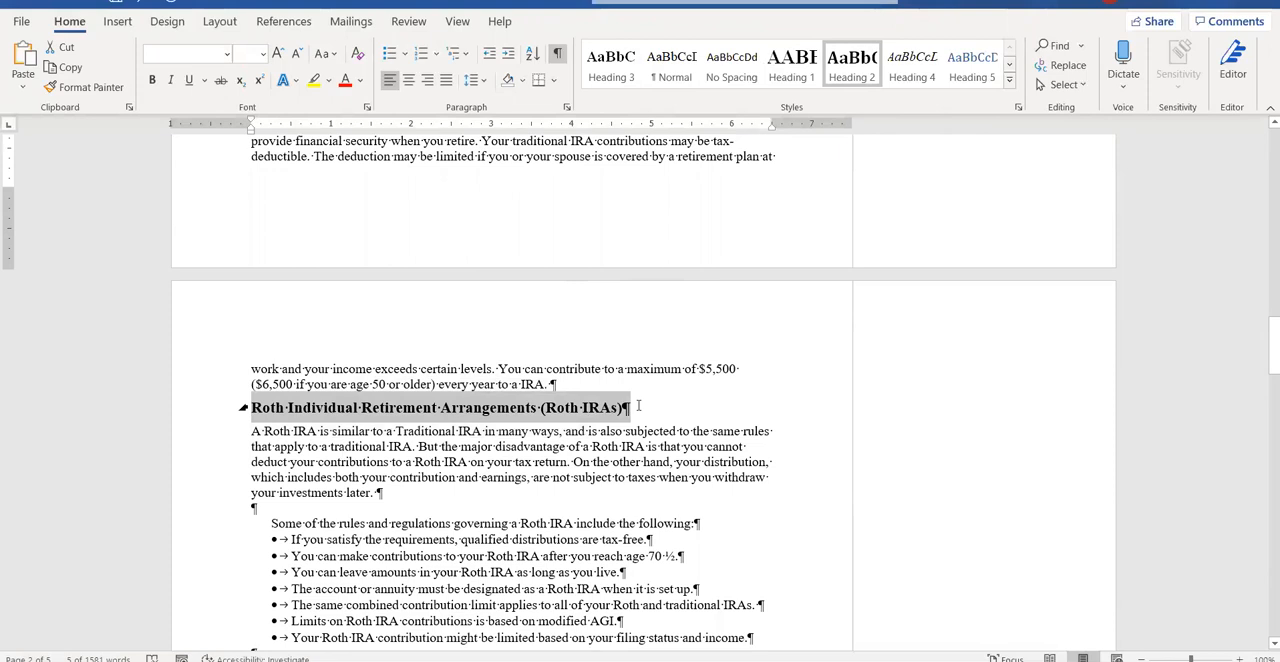
click(858, 70)
scroll(521, 591, down, 5)
scroll(145, 465, down, 1)
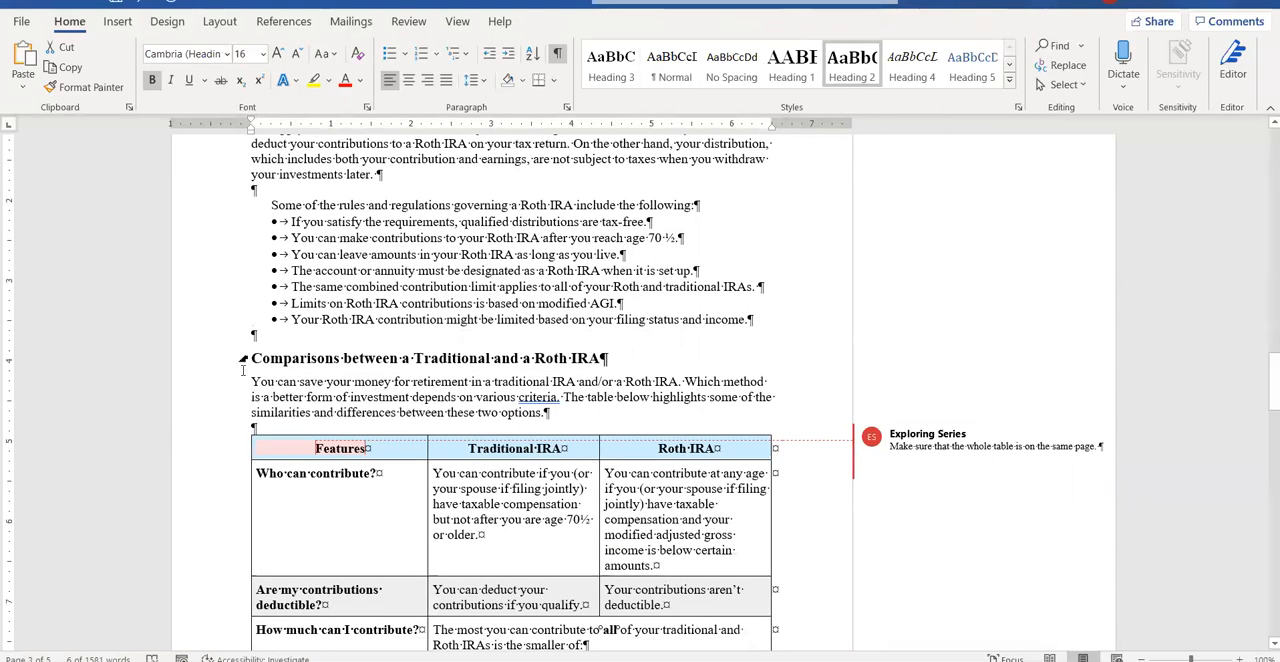
drag(252, 358, 608, 358)
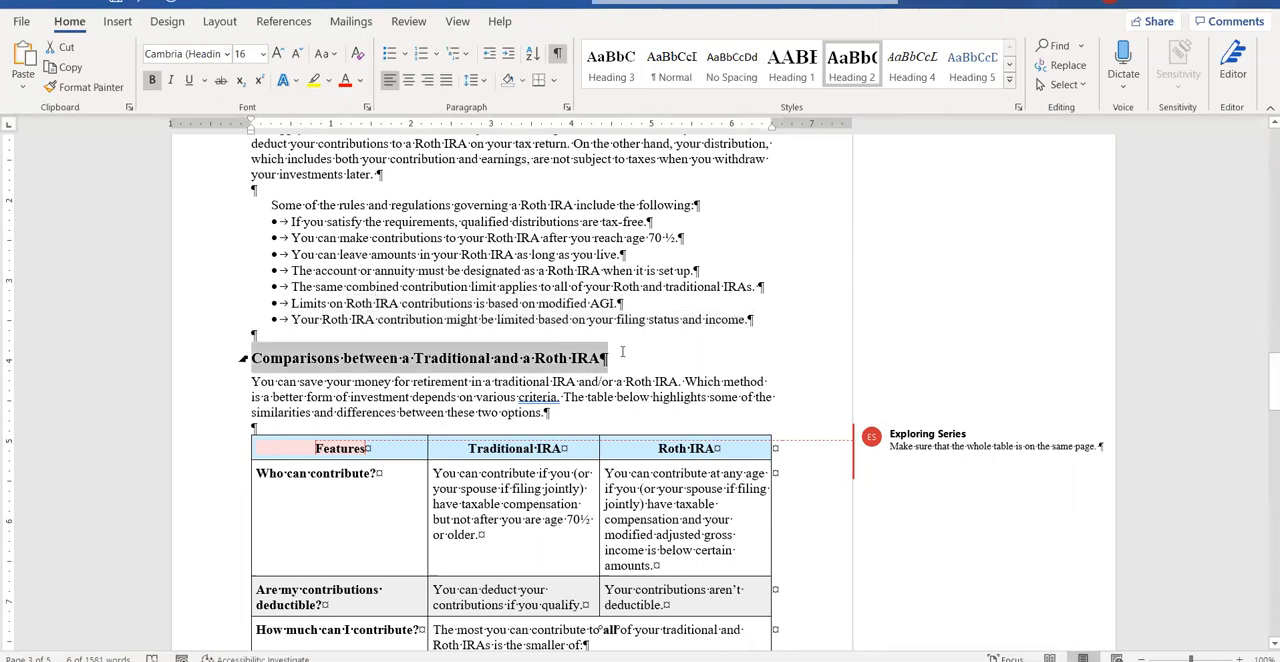
click(853, 64)
Apply the Heading 2 style to the 401(k) Plans and 403(b) Plans headings.
scroll(799, 288, down, 15)
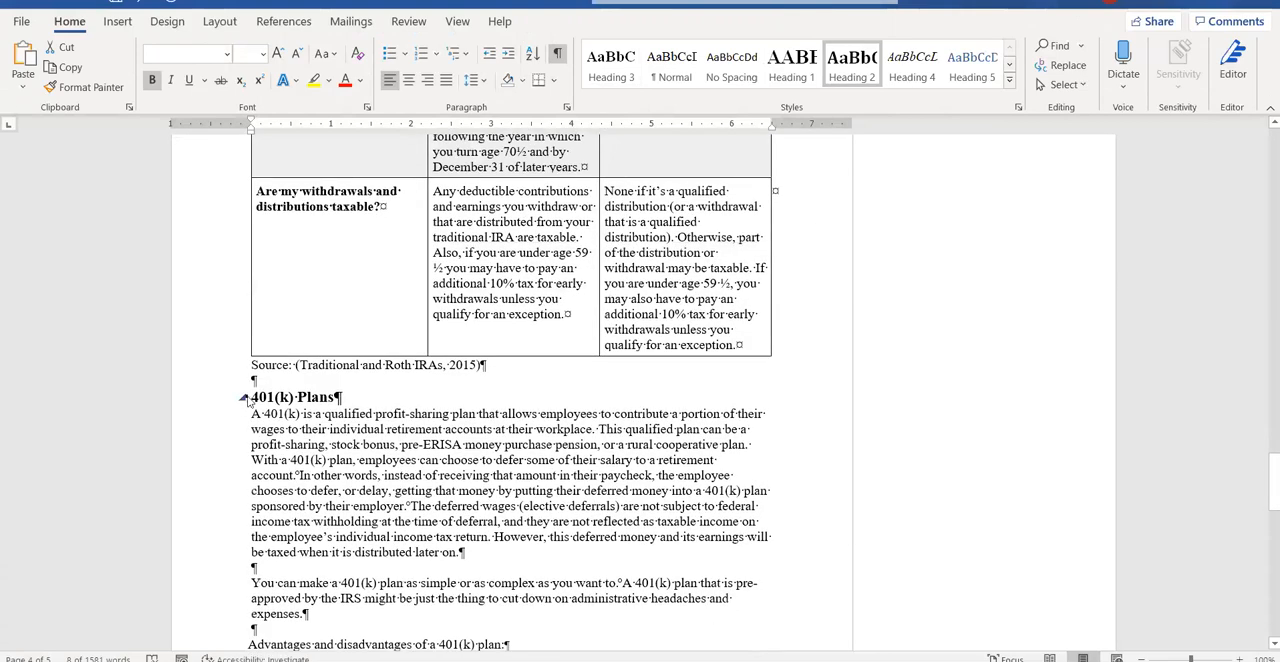
drag(268, 397, 348, 398)
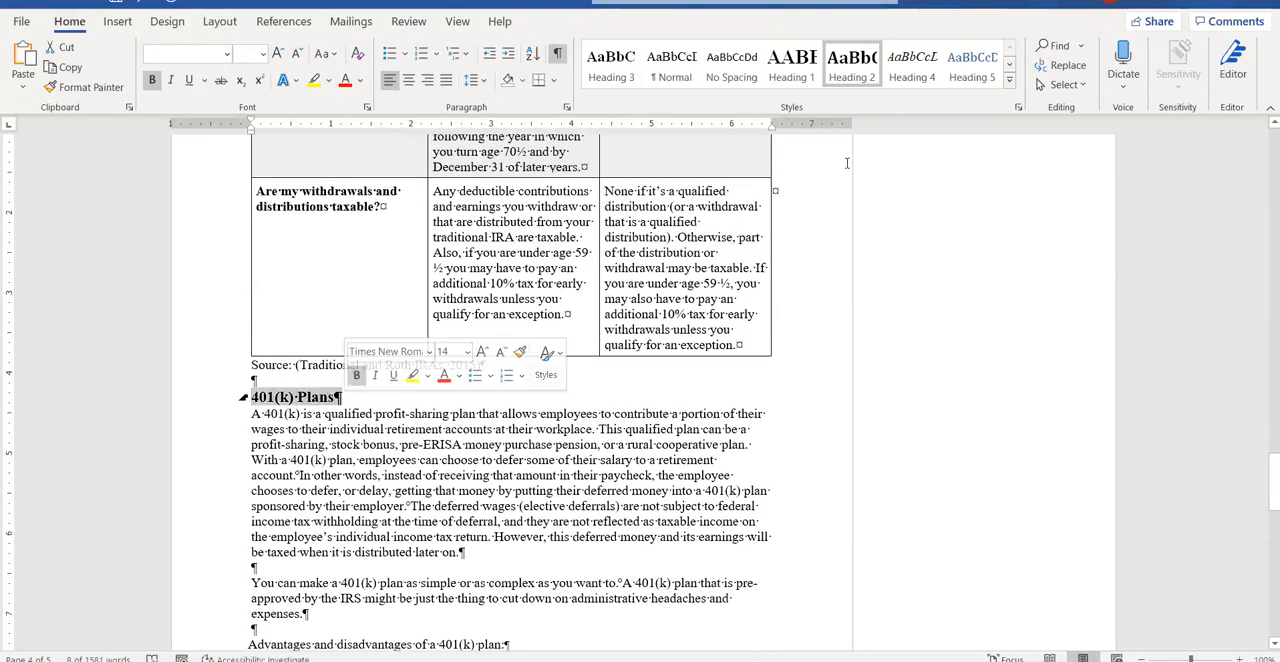
click(865, 66)
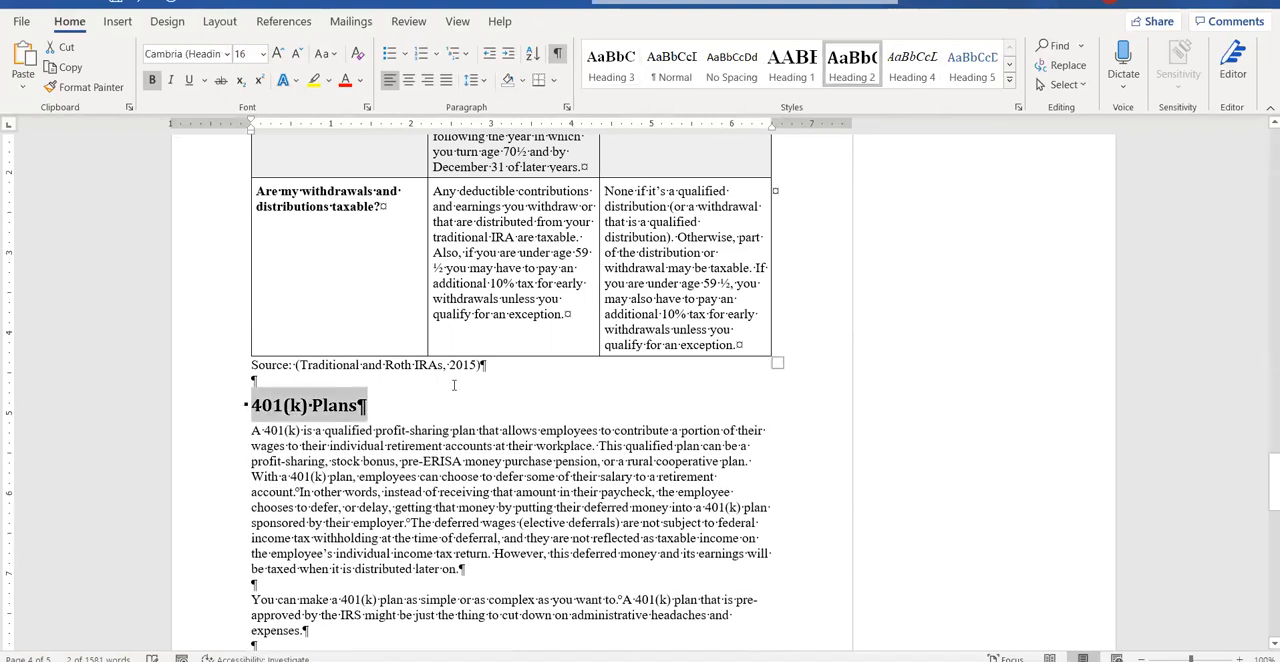
scroll(463, 378, down, 8)
scroll(463, 378, down, 4)
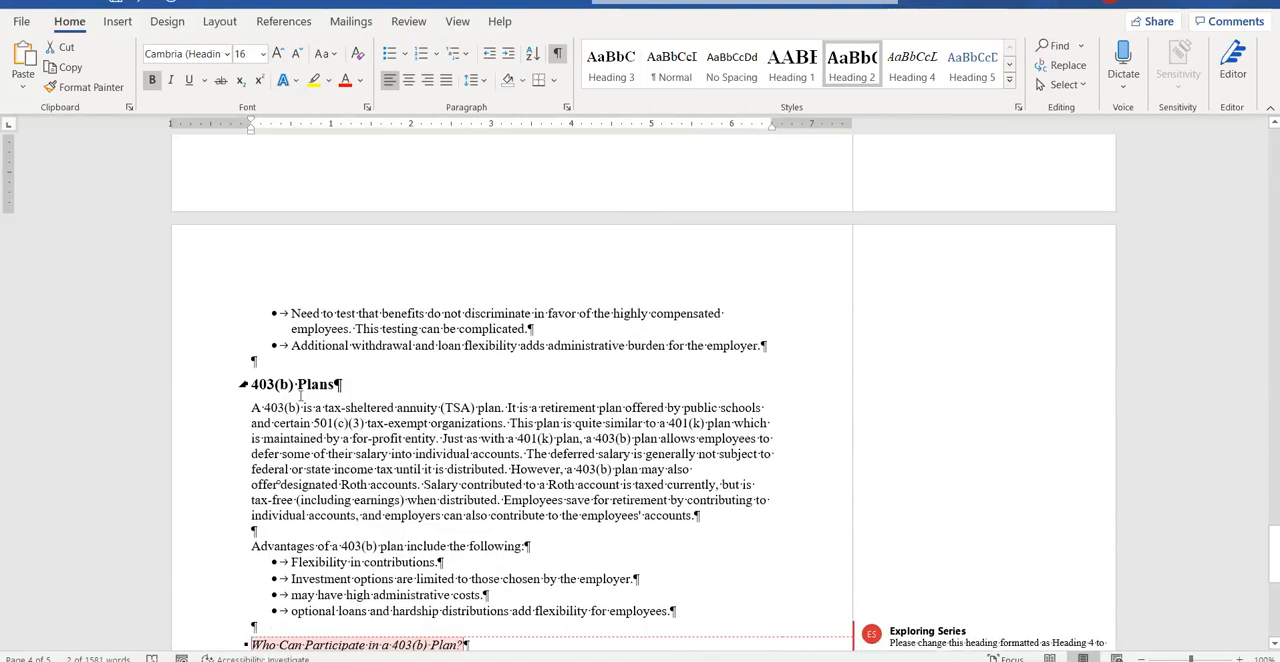
drag(254, 384, 342, 385)
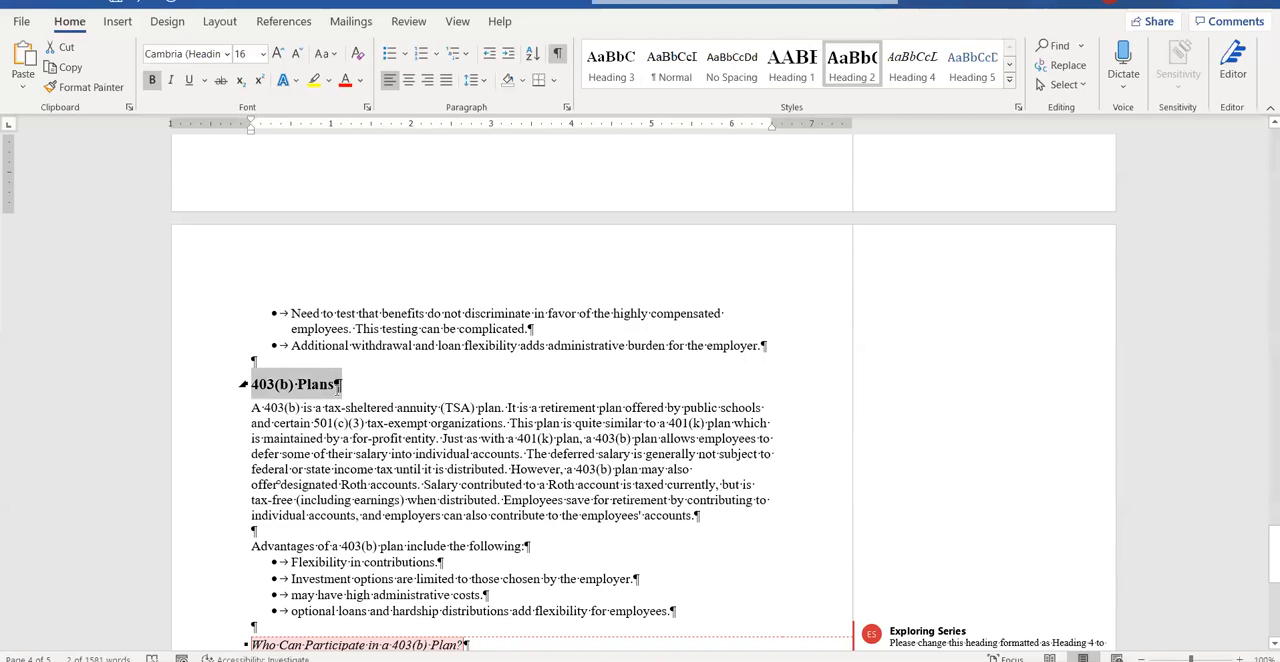
click(851, 66)
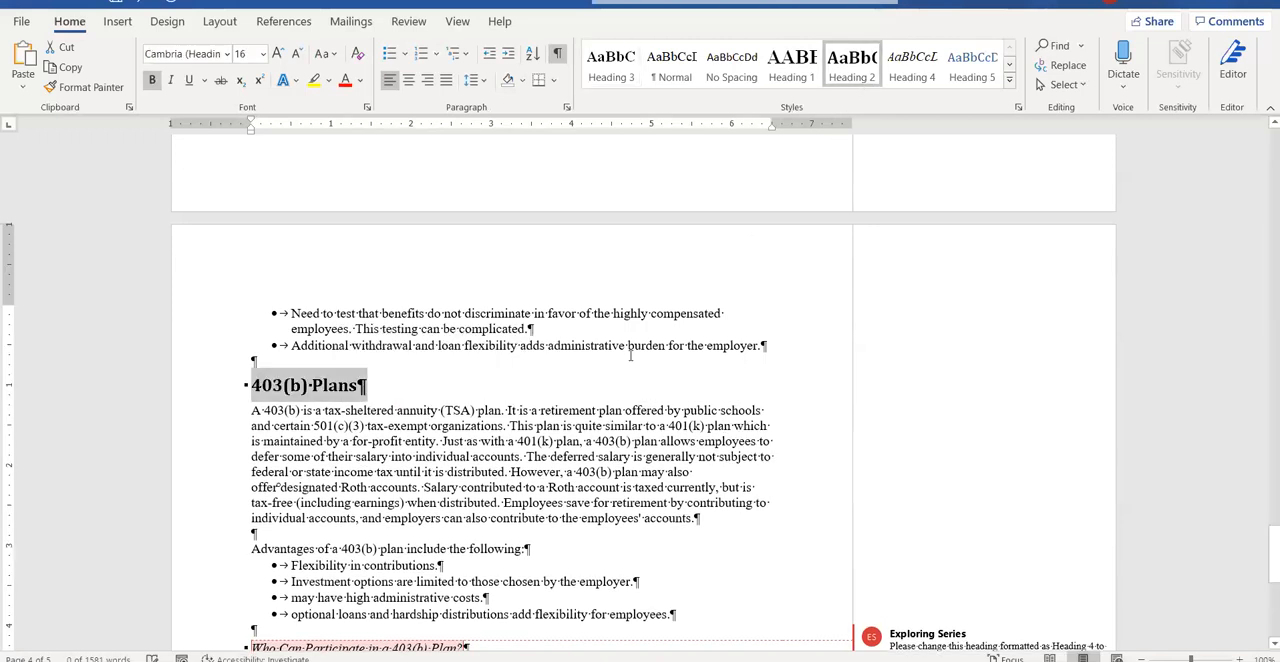
Apply the Heading 2 style to the Conclusion heading at the end of the report.
scroll(629, 355, down, 5)
scroll(629, 355, down, 4)
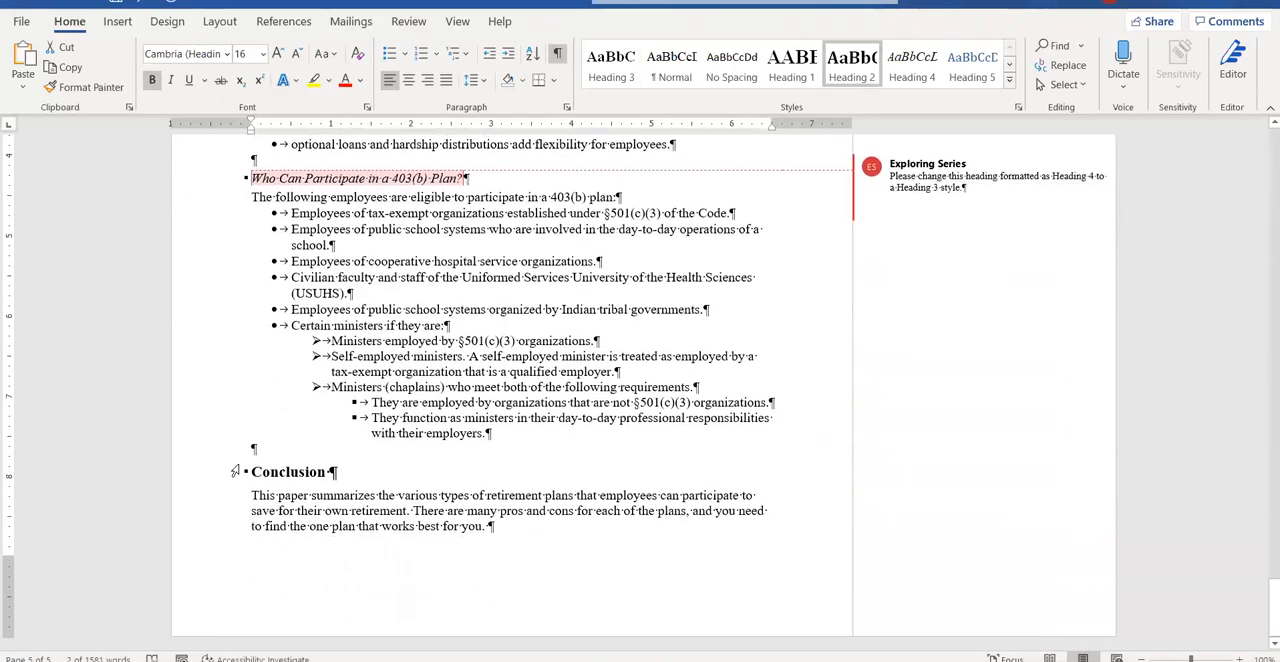
drag(252, 470, 347, 458)
key(ctrl+alt+3)
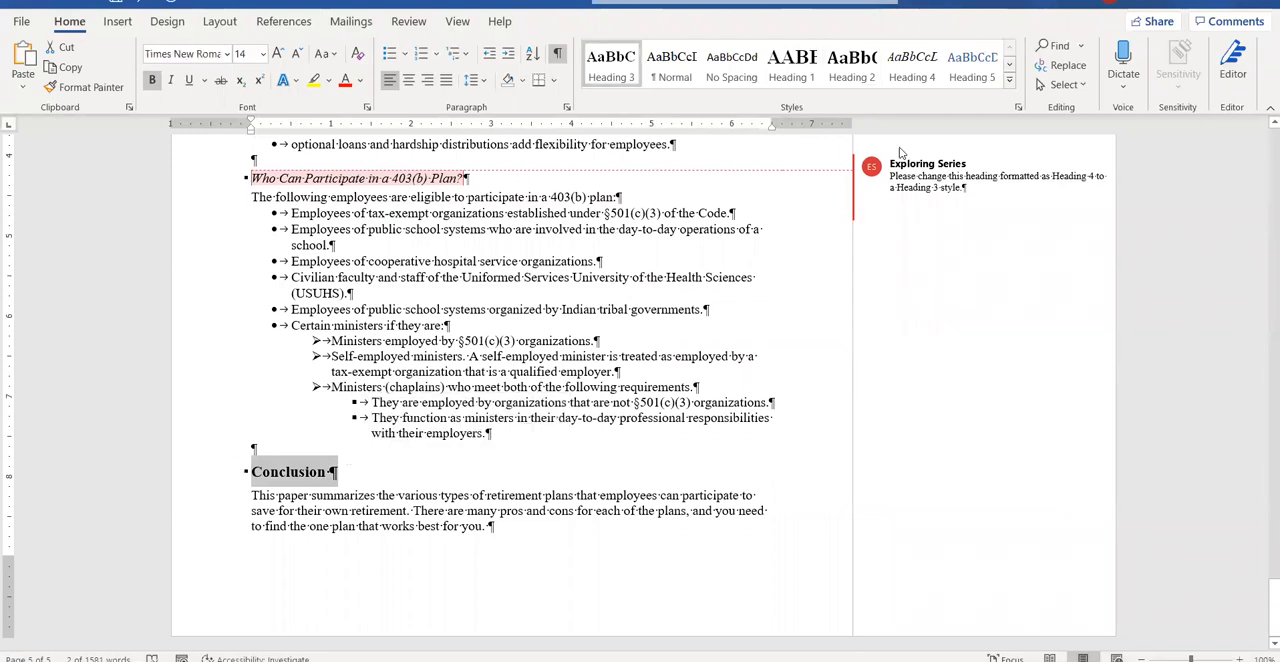
click(868, 85)
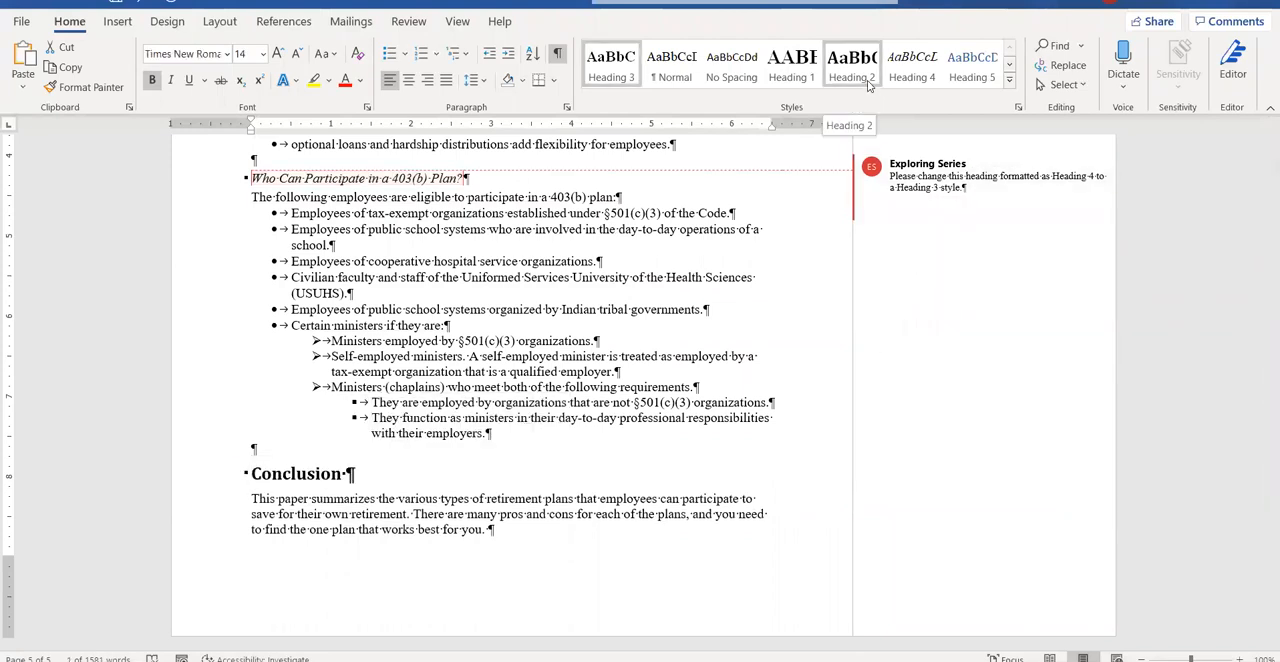
click(867, 81)
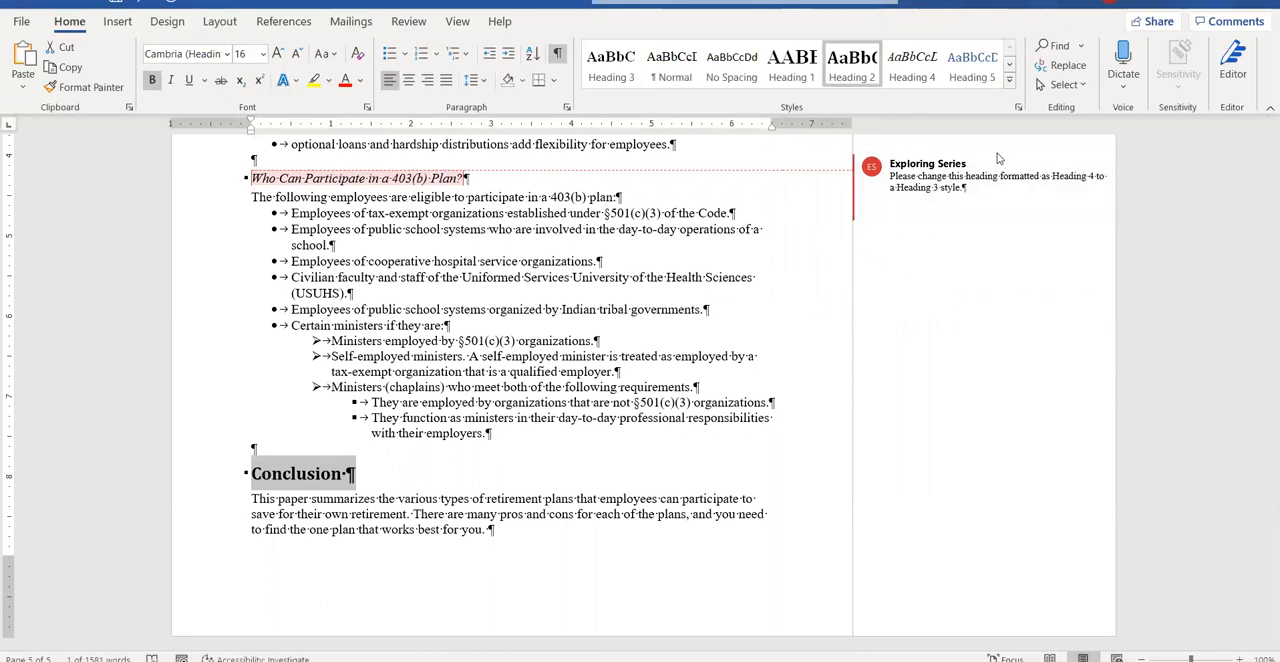
Apply the Heading 3 style to the "Who Can Participate in a 403(b) Plan?" heading.
click(214, 203)
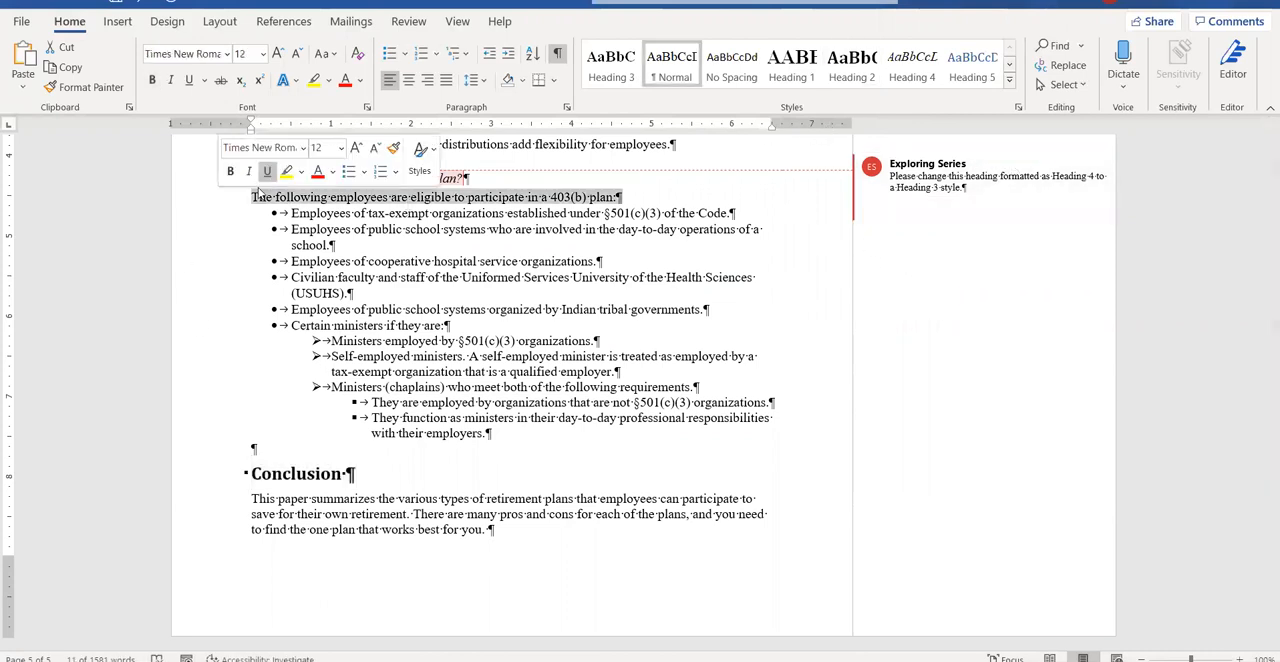
scroll(225, 210, up, 1)
drag(251, 219, 481, 222)
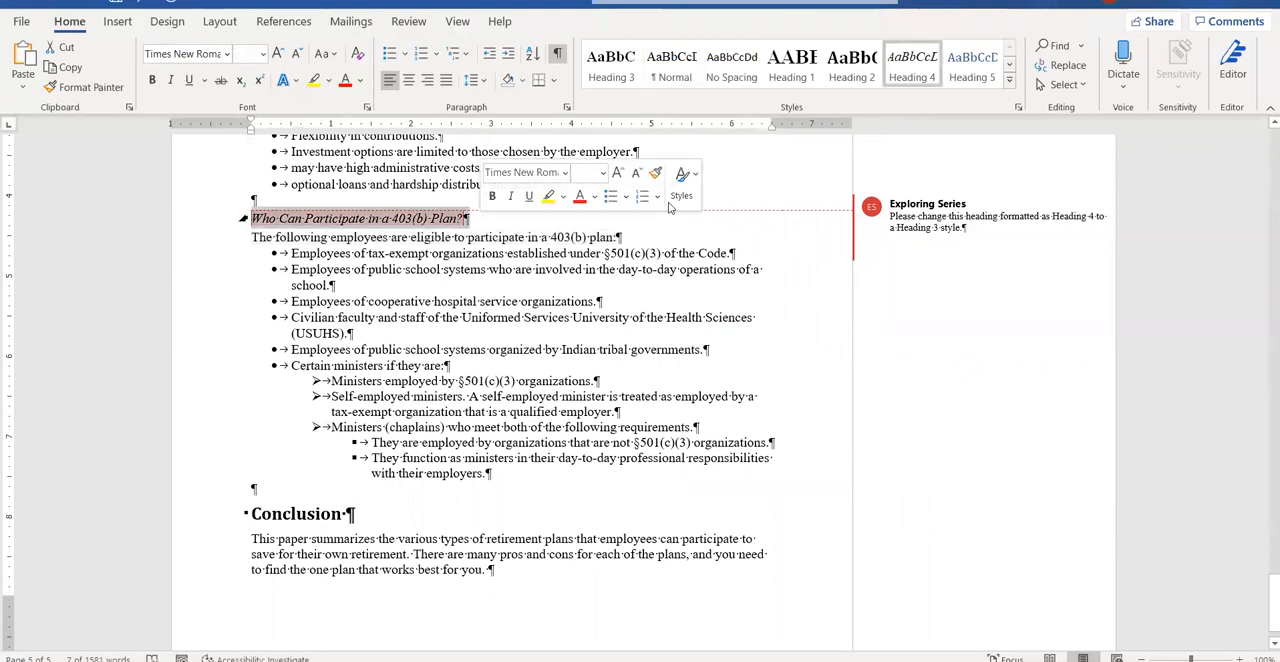
click(632, 57)
Check the instructions for the comment reply, and answer the first comment on the INTRODUCTION heading with "I have made the replacements".
scroll(741, 487, up, 10)
scroll(741, 487, up, 15)
scroll(781, 450, up, 5)
mouse_move(555, 660)
click(648, 607)
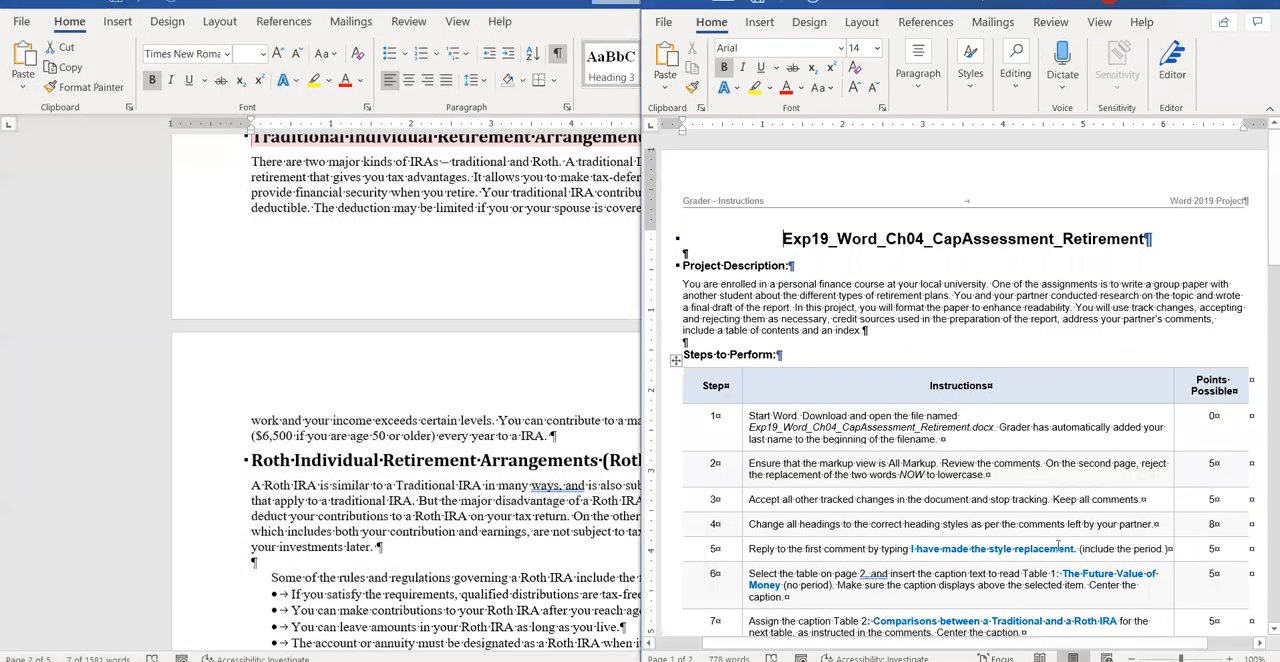
scroll(1058, 545, down, 4)
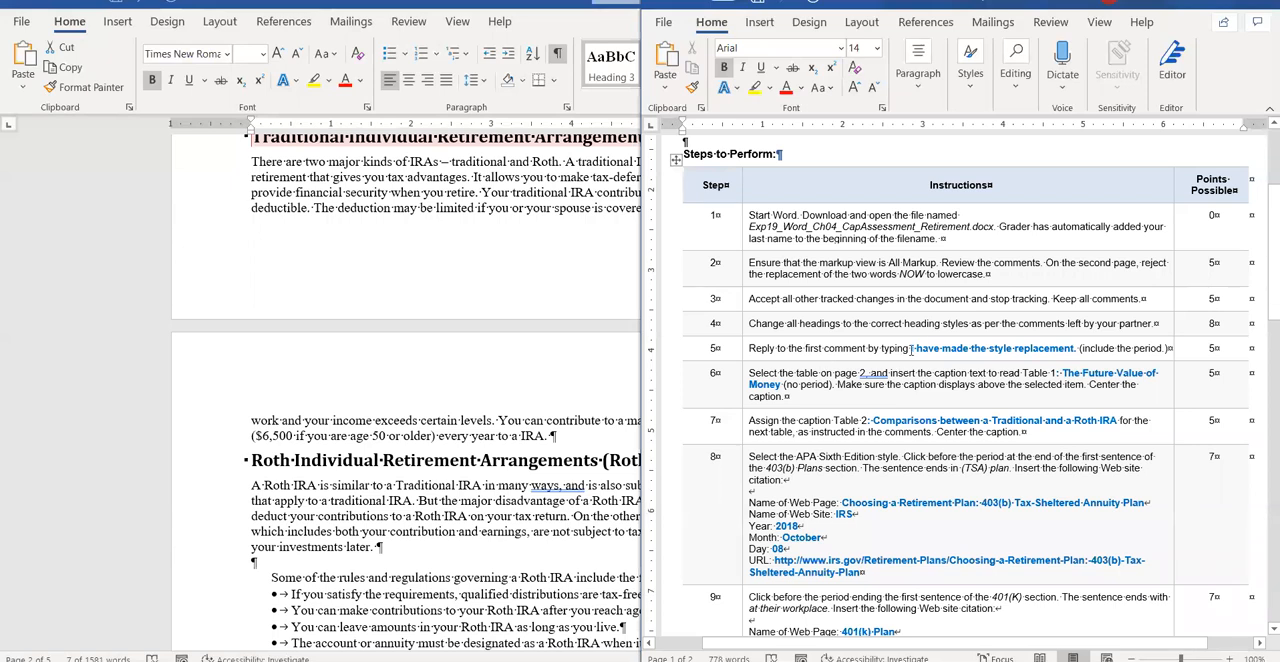
click(474, 421)
scroll(884, 317, up, 10)
scroll(912, 336, up, 6)
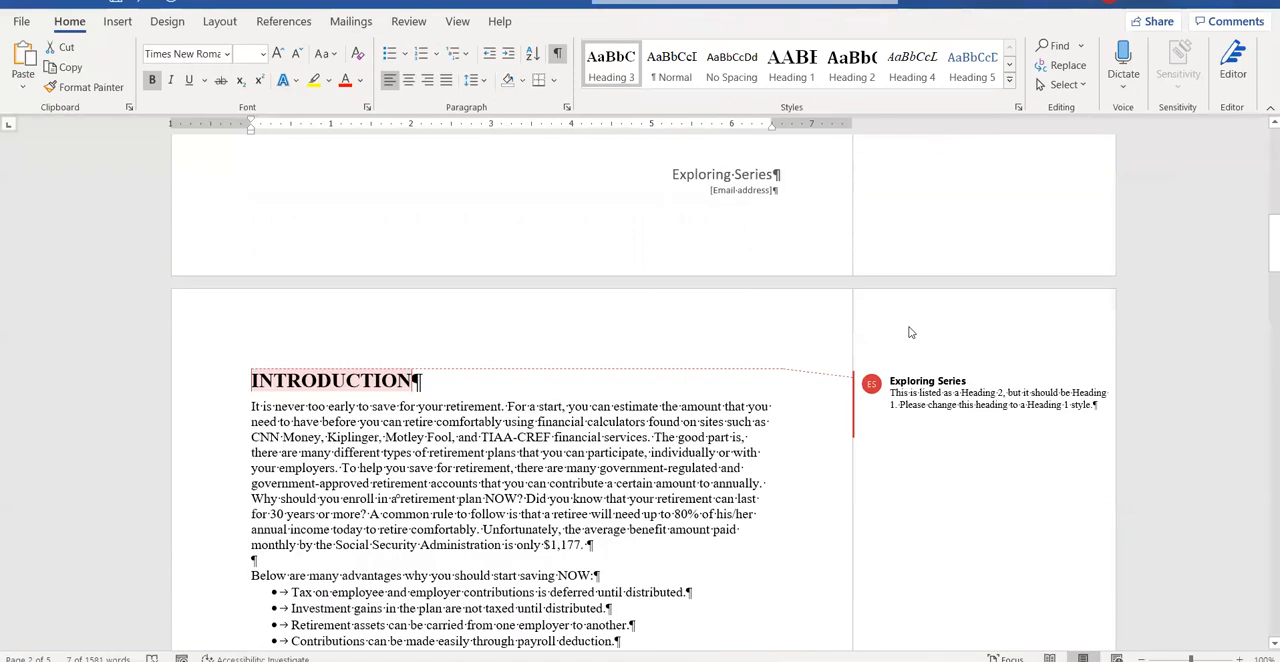
scroll(928, 343, down, 5)
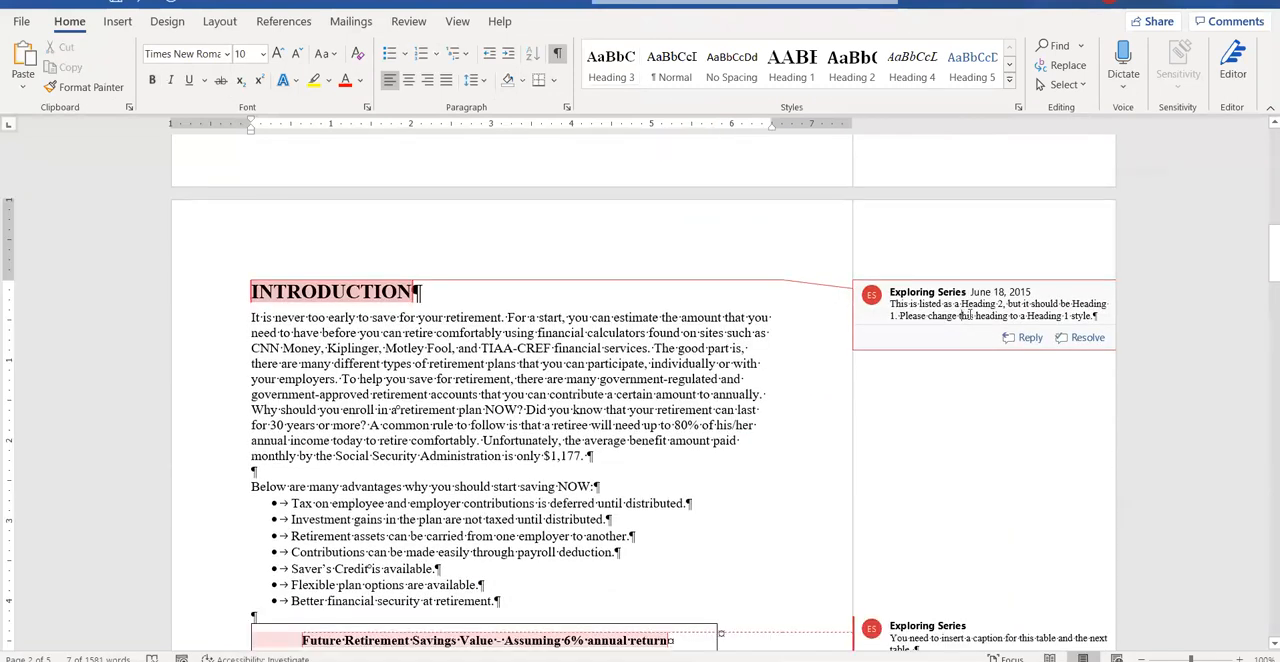
click(1024, 337)
text(I have made the)
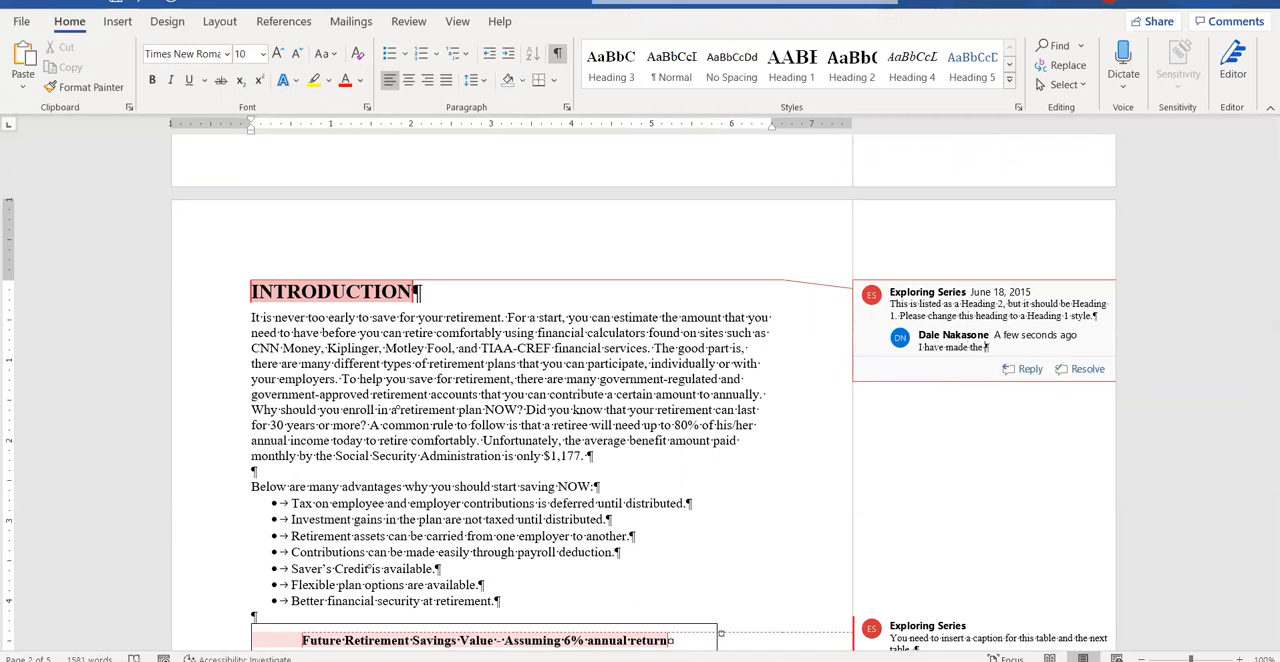
text( chlacement)
Compare the reply with the instructions and insert the word "style" before "replacements".
mouse_move(555, 660)
click(650, 608)
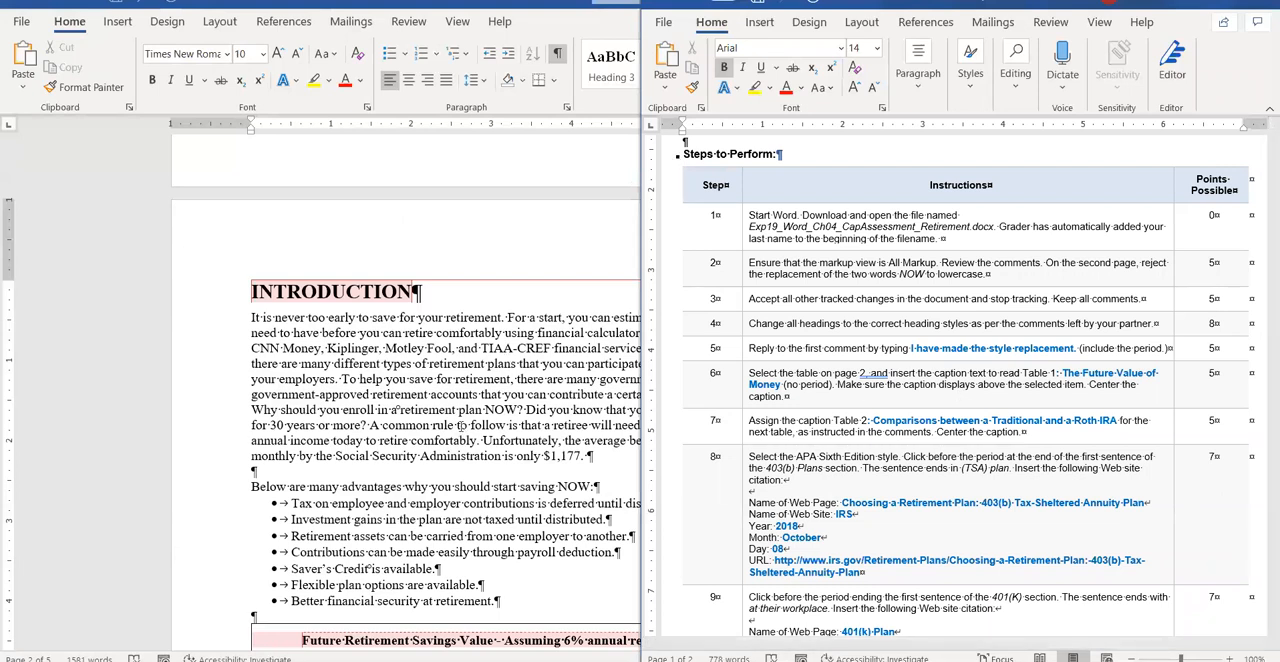
key(alt+Tab)
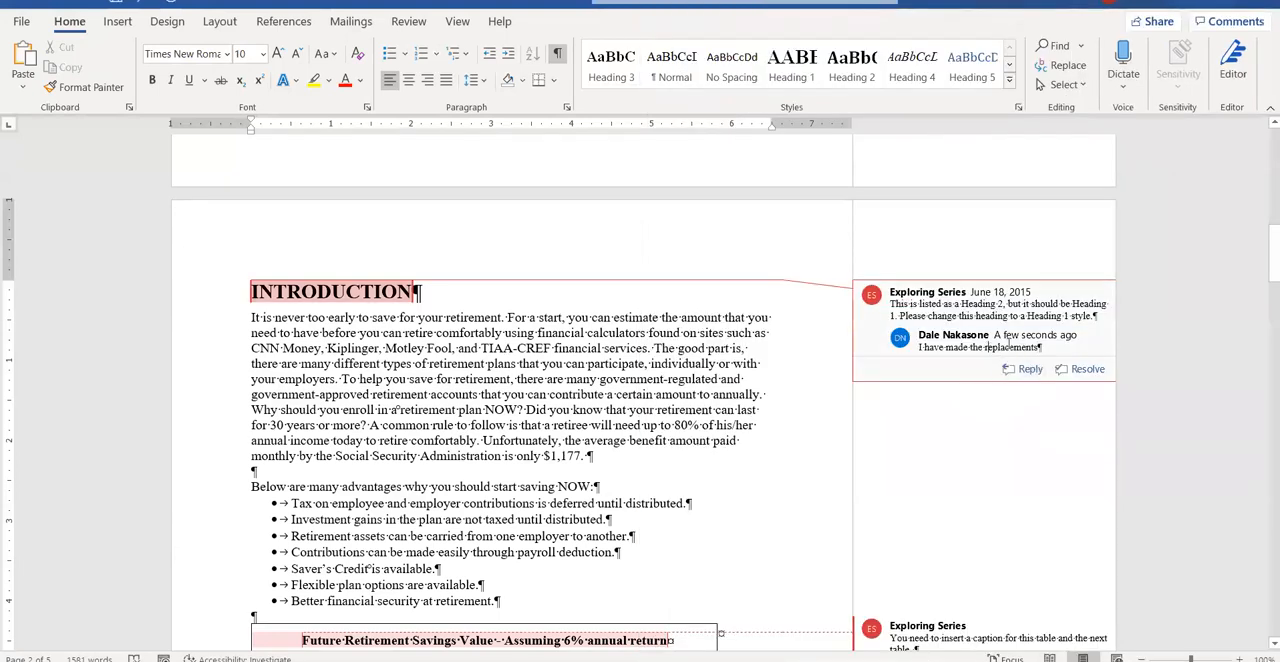
text(di)
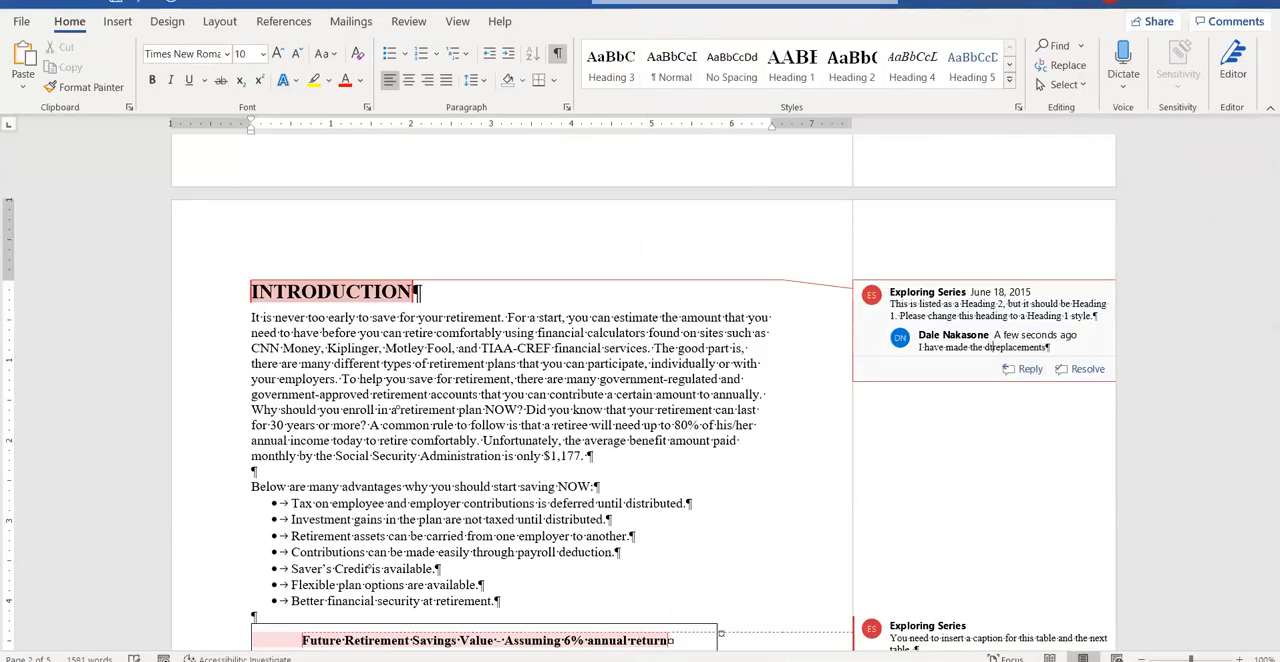
key(BackSpace)
key(BackSpace)
text(style)
Check the required reply wording in the instructions again and end the comment reply with a period.
mouse_move(555, 660)
click(632, 626)
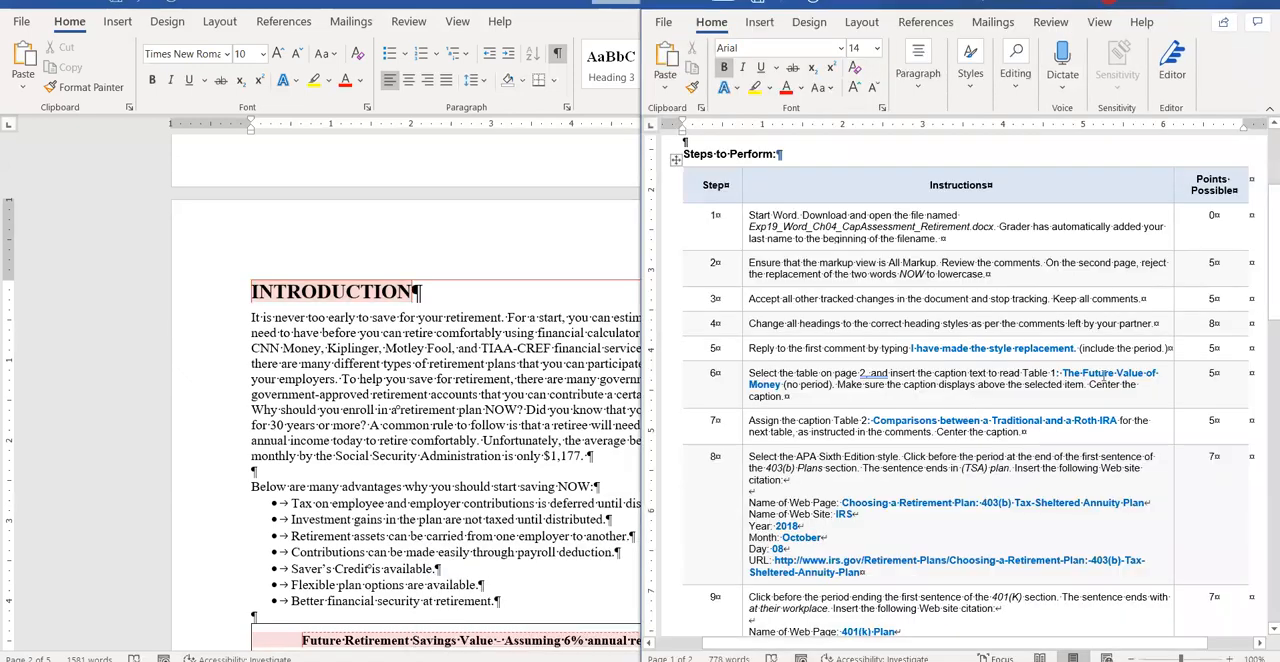
mouse_move(560, 658)
click(495, 600)
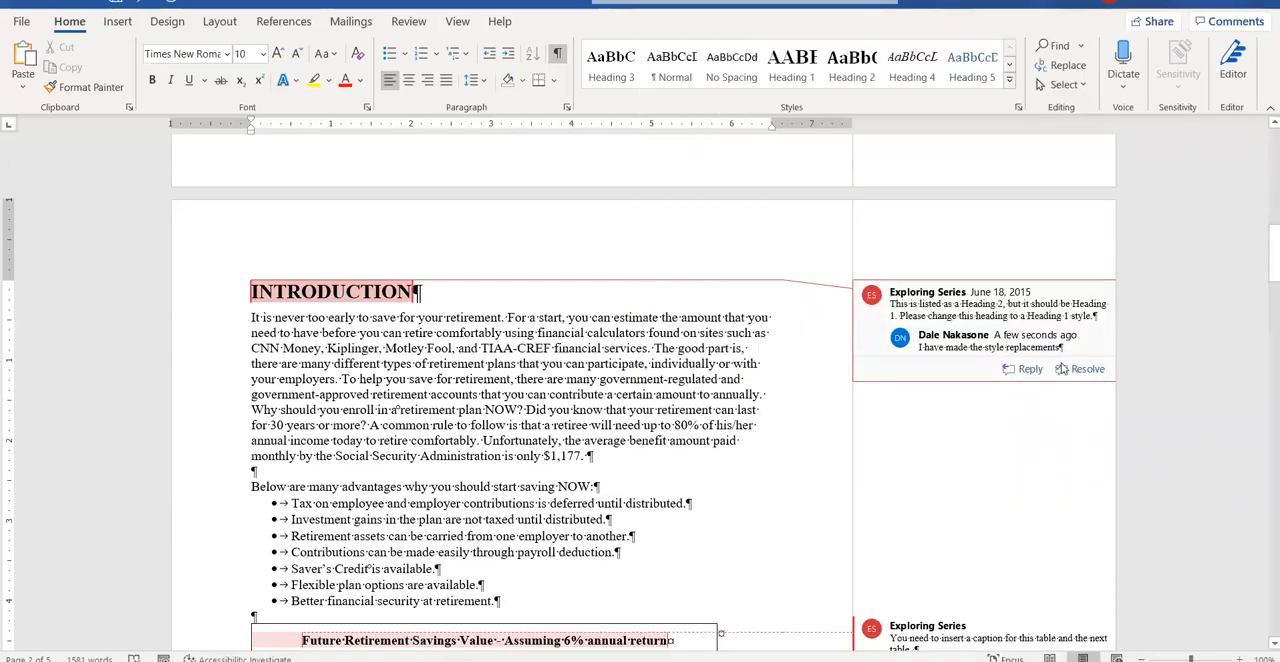
text(.)
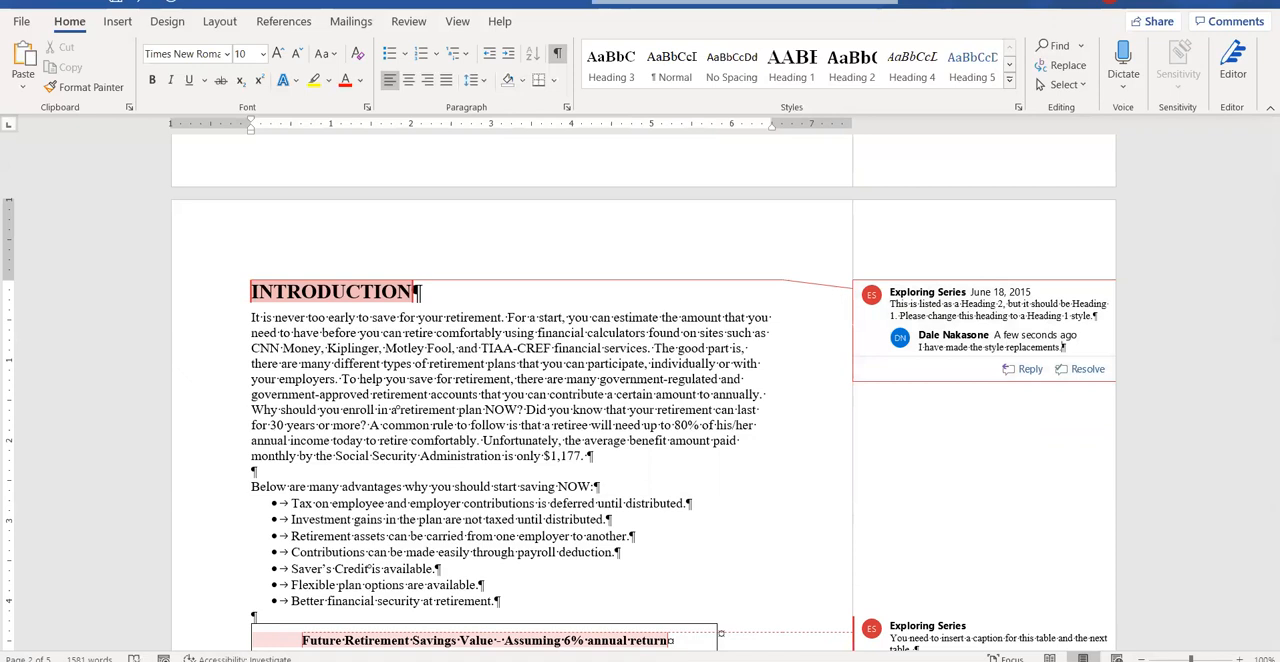
Following the instructions, insert the caption "Table 1: The Future Value of Money" above the Future Retirement Savings Value table.
click(625, 632)
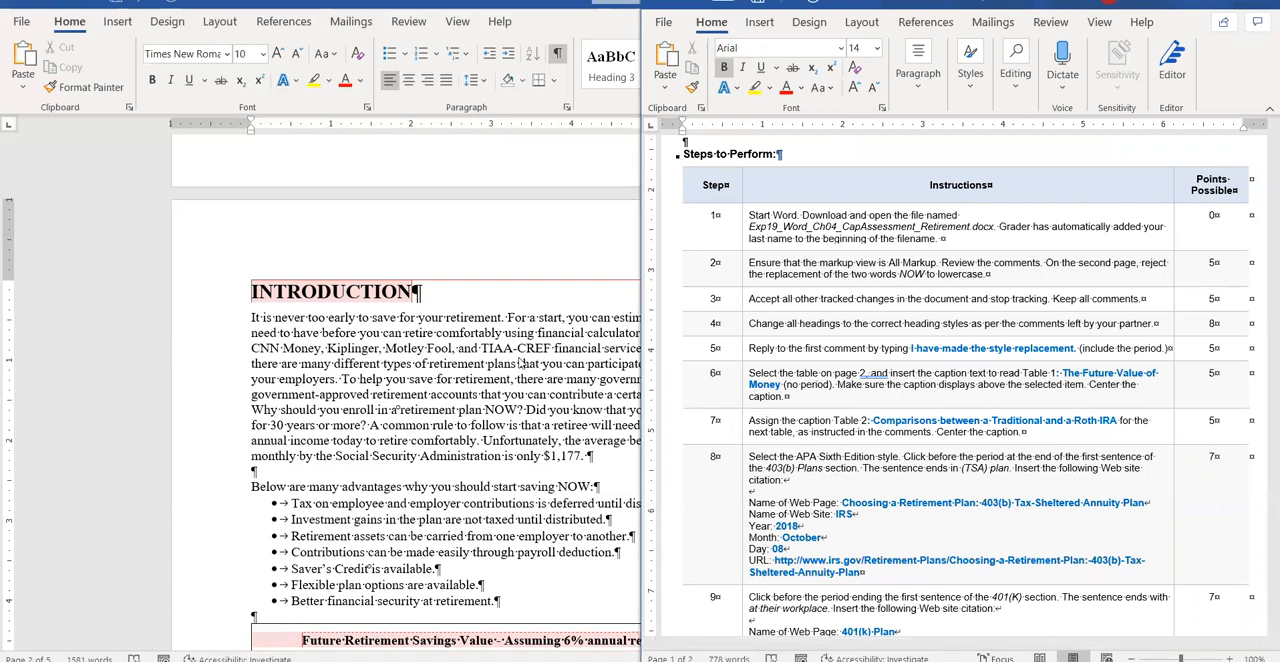
scroll(515, 389, down, 4)
scroll(515, 389, down, 1)
key(super+Up)
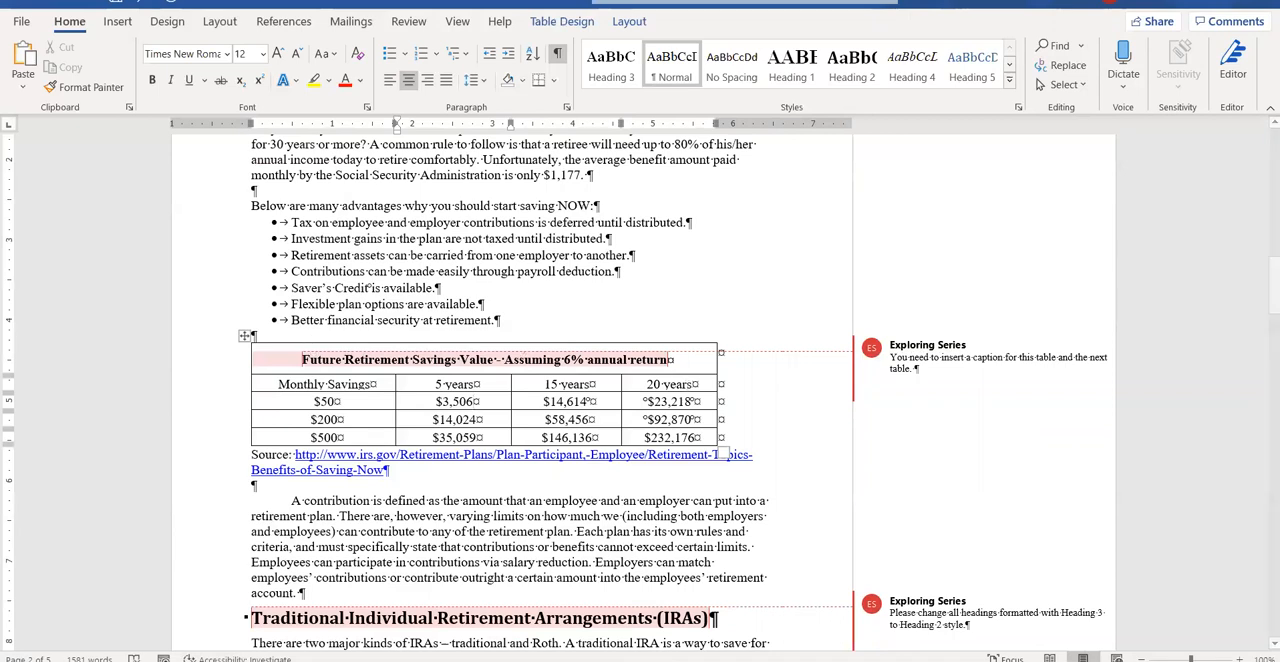
mouse_move(554, 660)
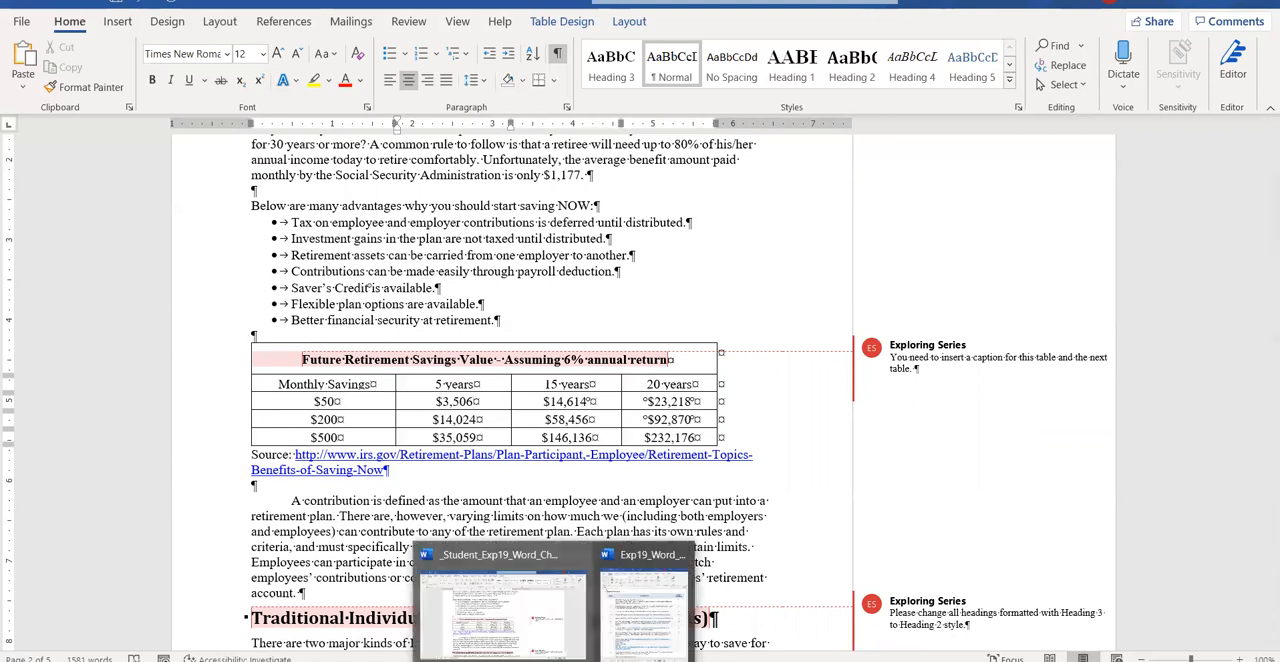
click(645, 605)
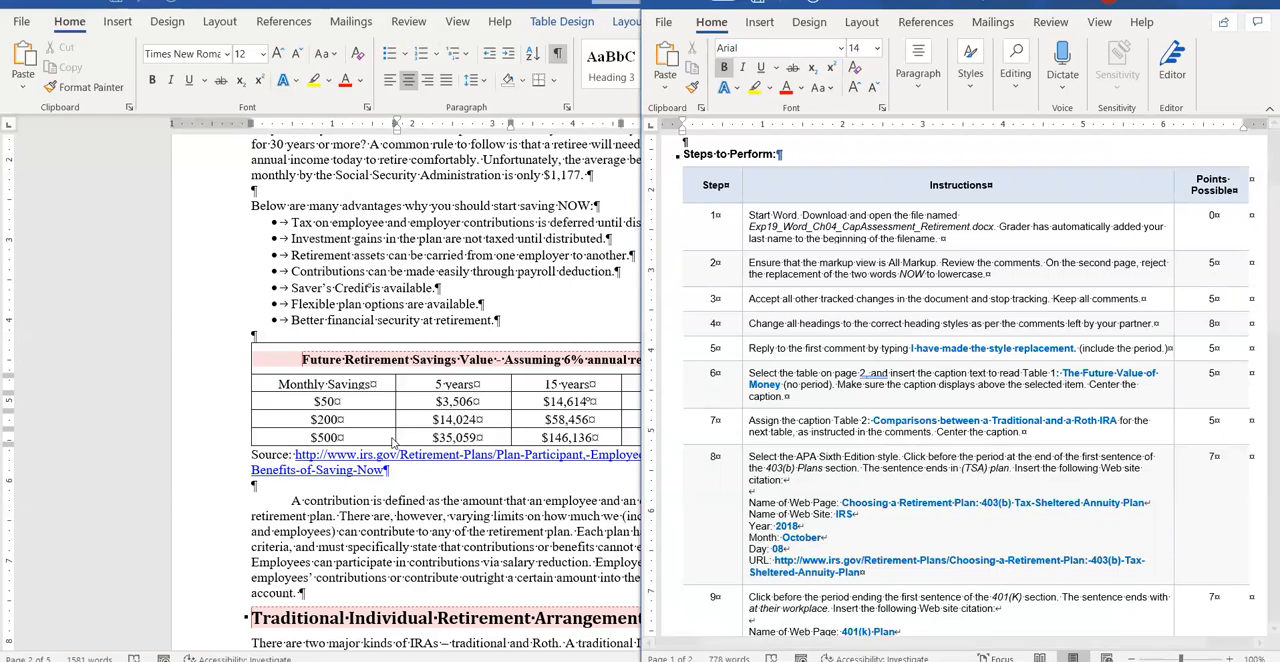
click(413, 390)
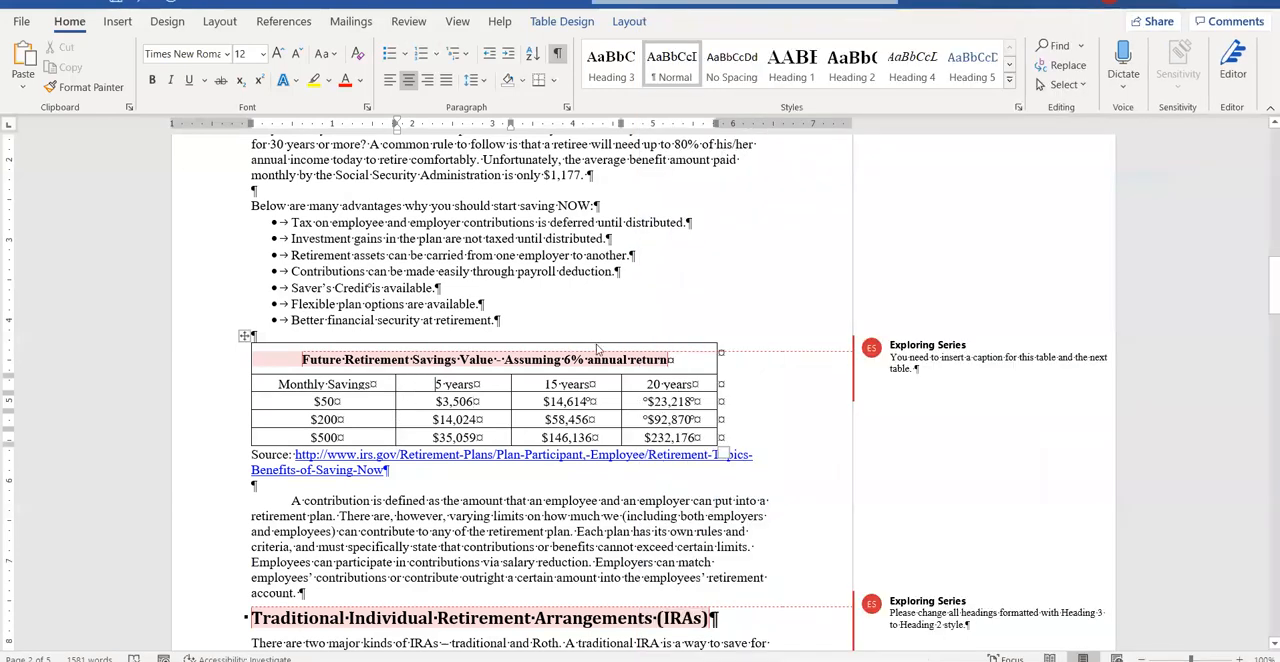
click(283, 21)
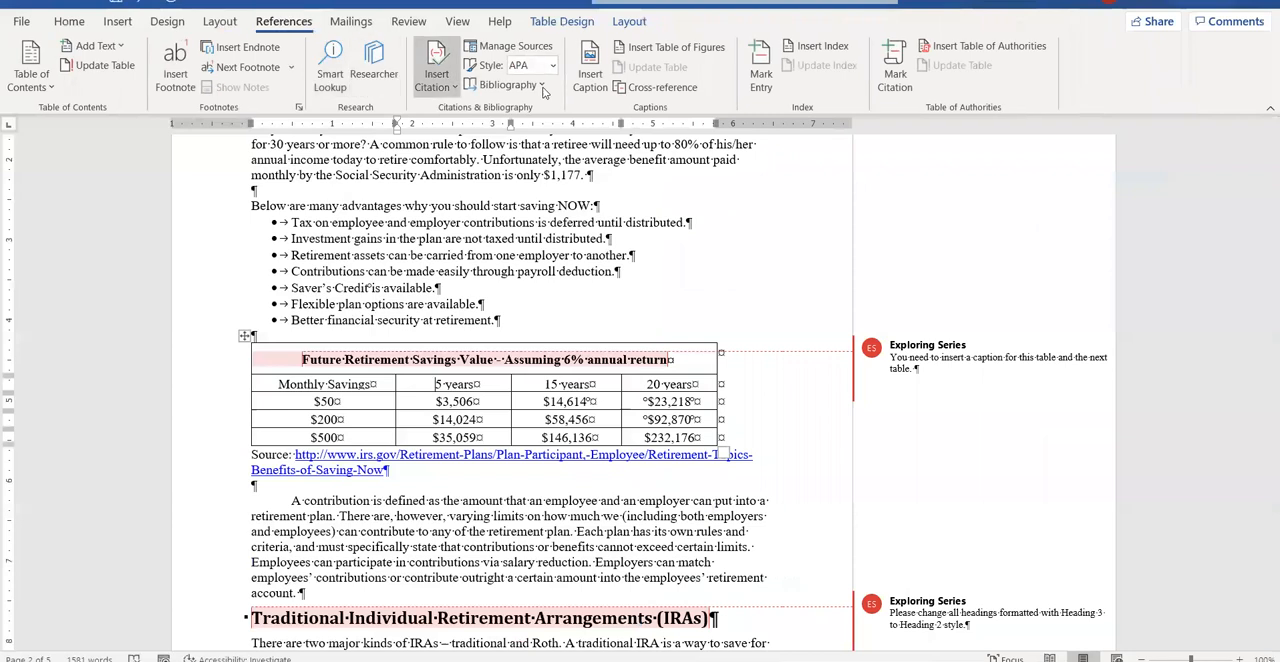
click(594, 92)
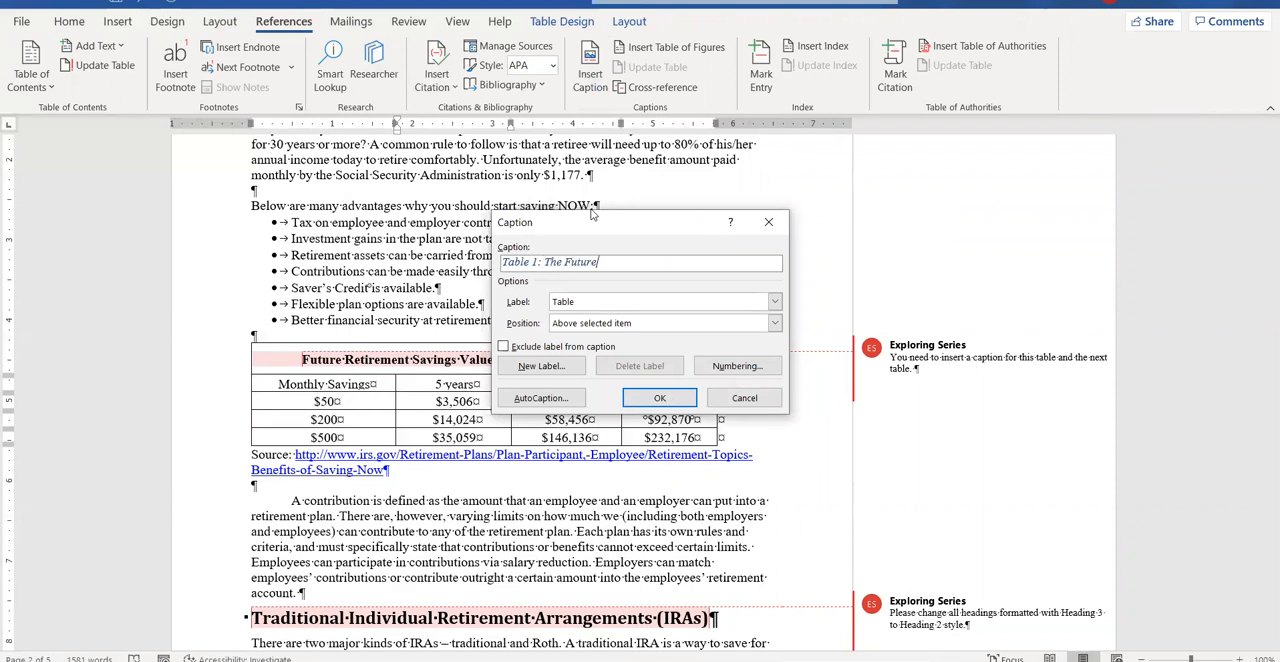
text(f Money)
click(656, 399)
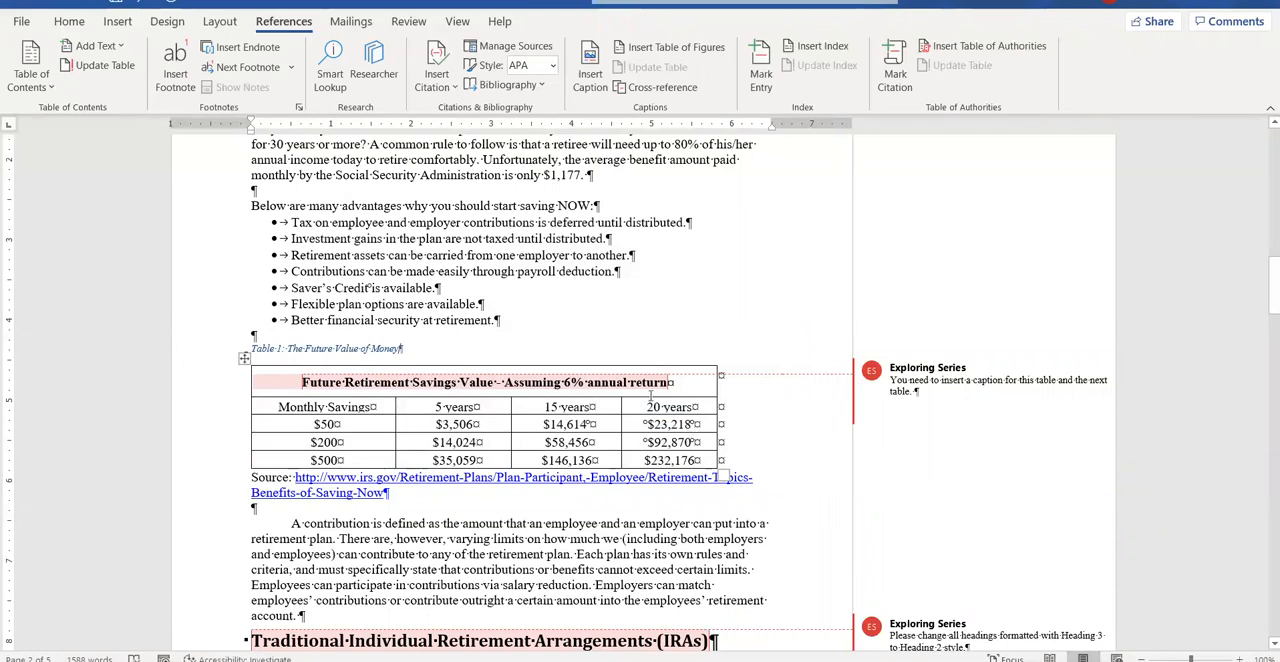
Center the Table 1 caption above the retirement savings table.
mouse_move(649, 394)
click(69, 21)
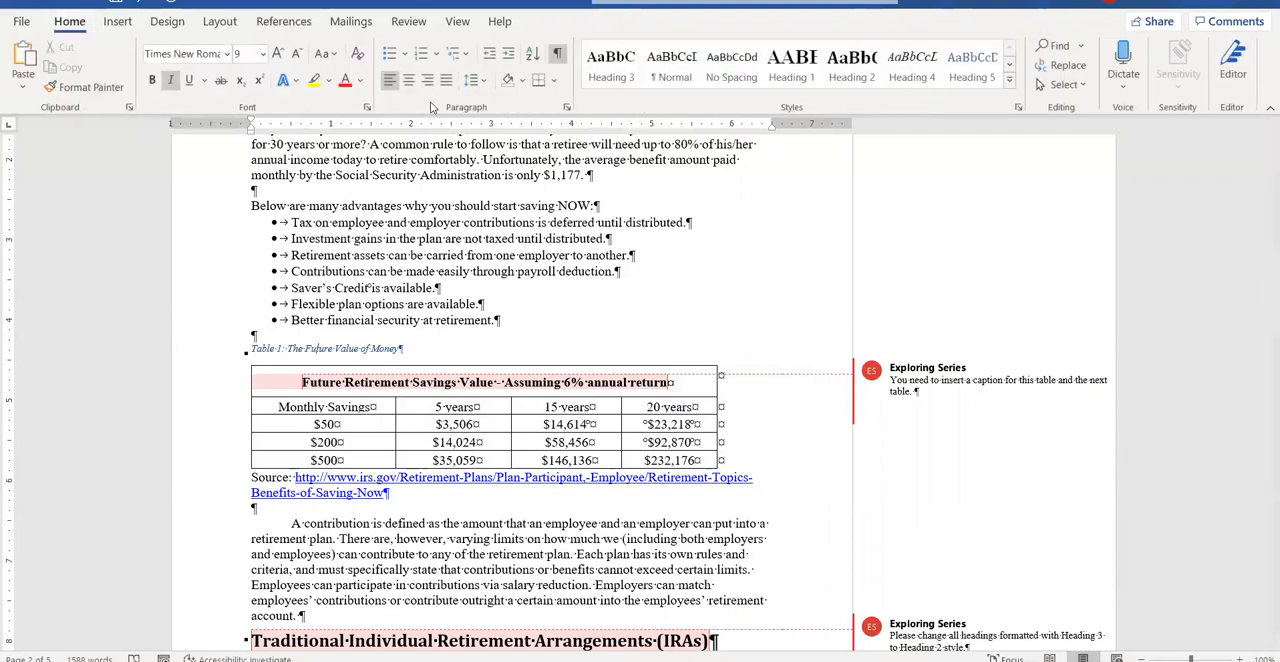
click(408, 80)
Consult the next instruction and insert the caption "Table 2: Traditional" above the table comparing Traditional and Roth IRA features.
scroll(863, 484, down, 1)
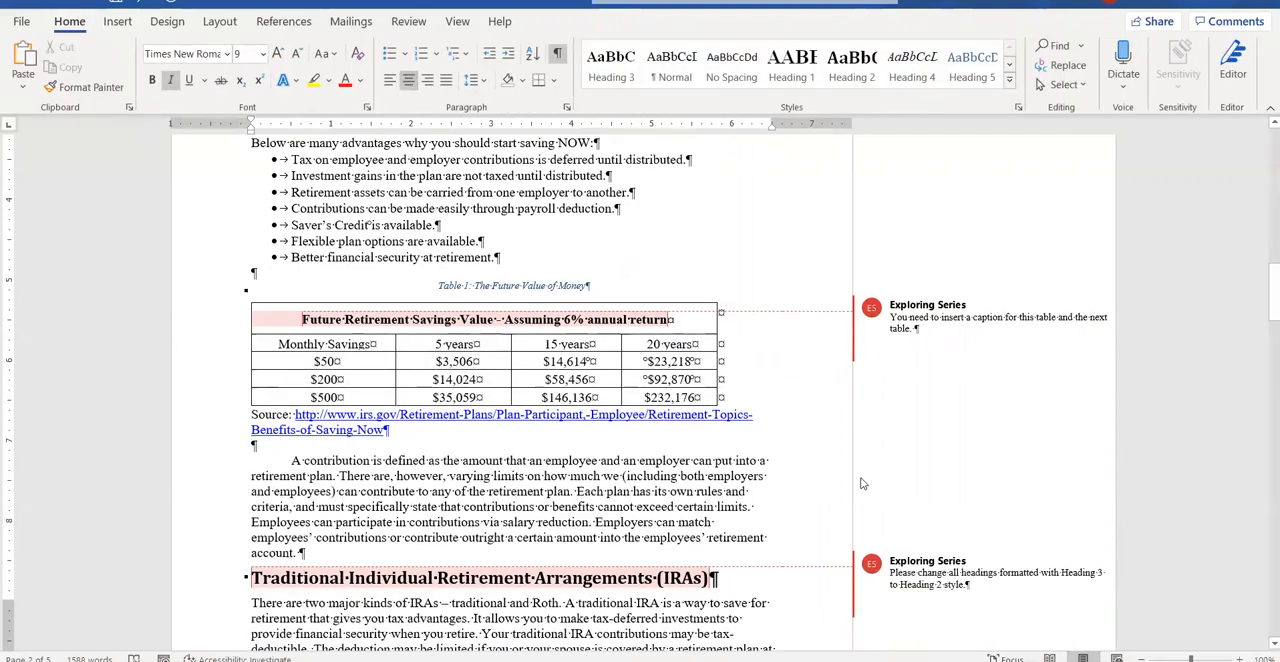
scroll(863, 484, down, 1)
mouse_move(556, 660)
click(646, 606)
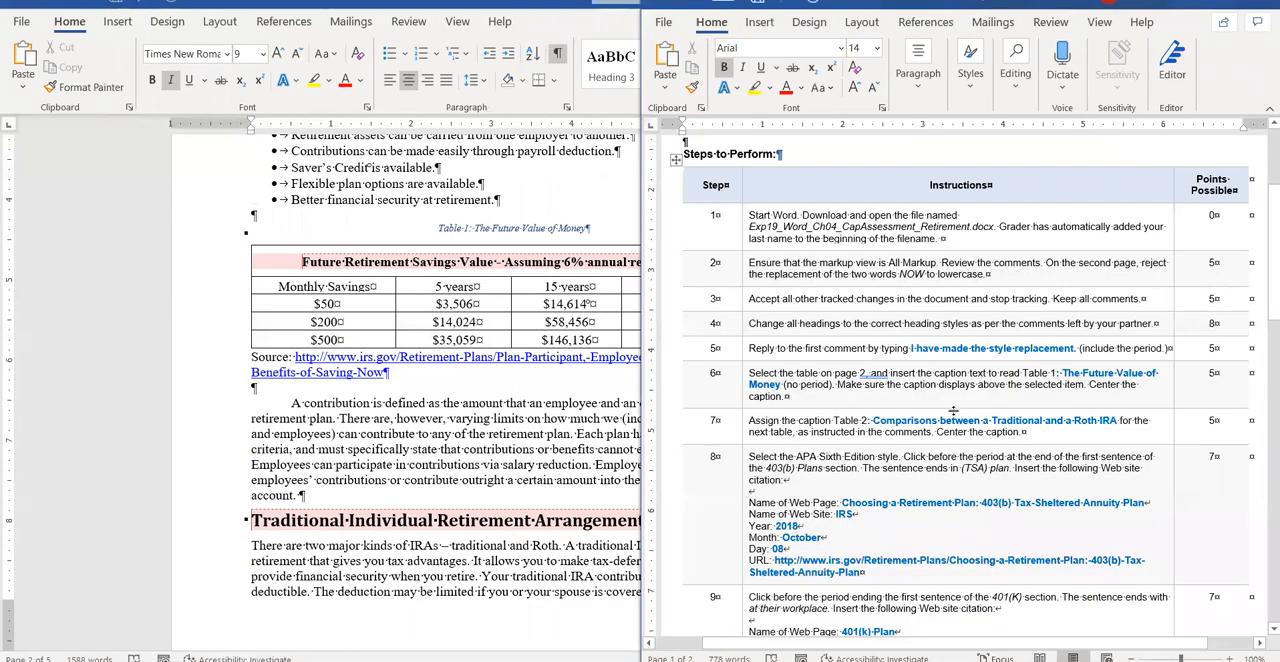
scroll(955, 405, down, 1)
scroll(967, 366, down, 1)
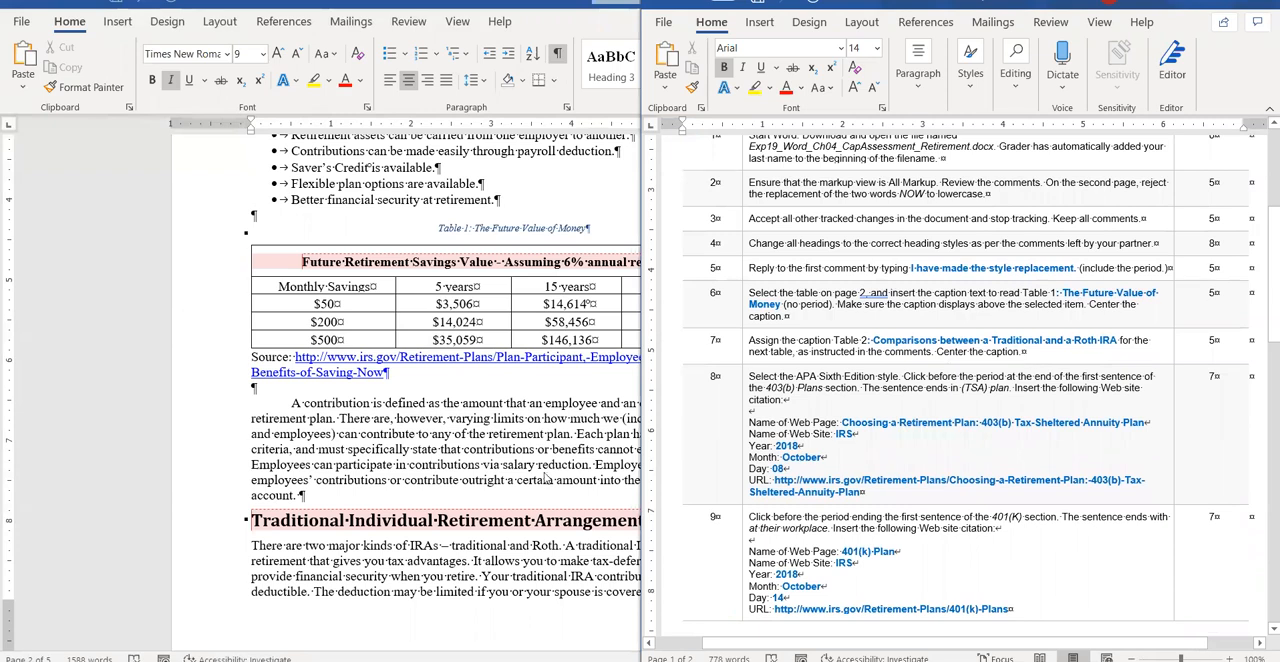
scroll(445, 430, down, 20)
scroll(440, 426, down, 3)
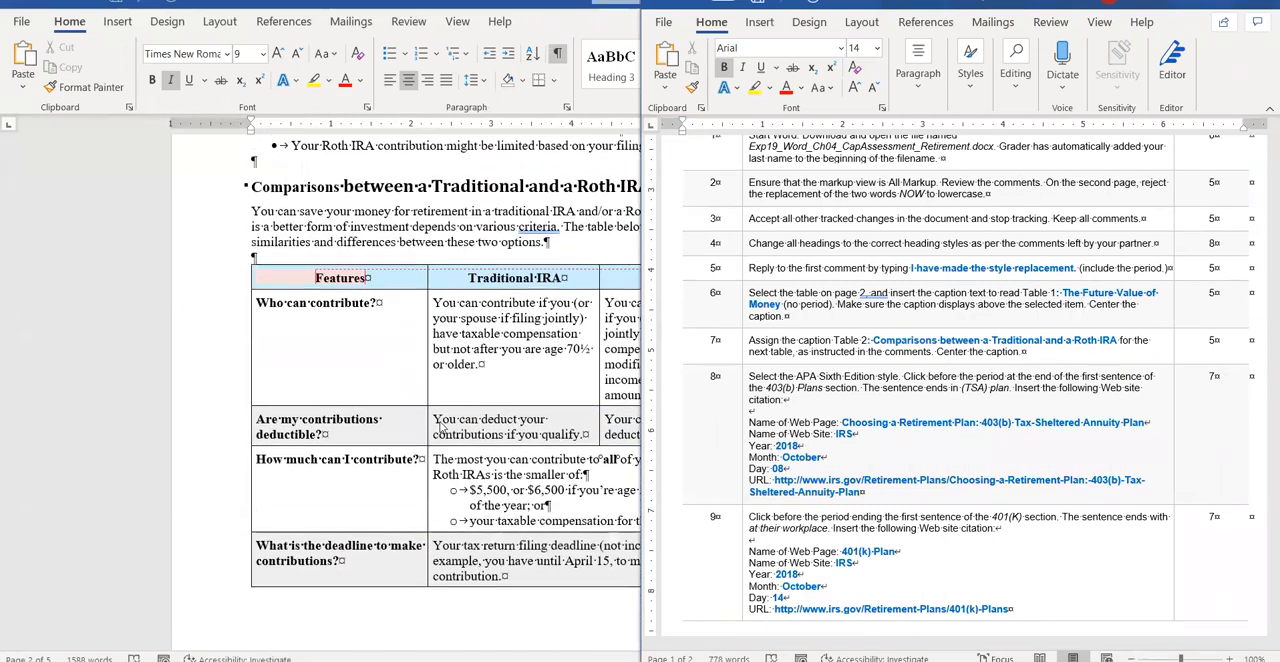
key(super+Up)
click(363, 320)
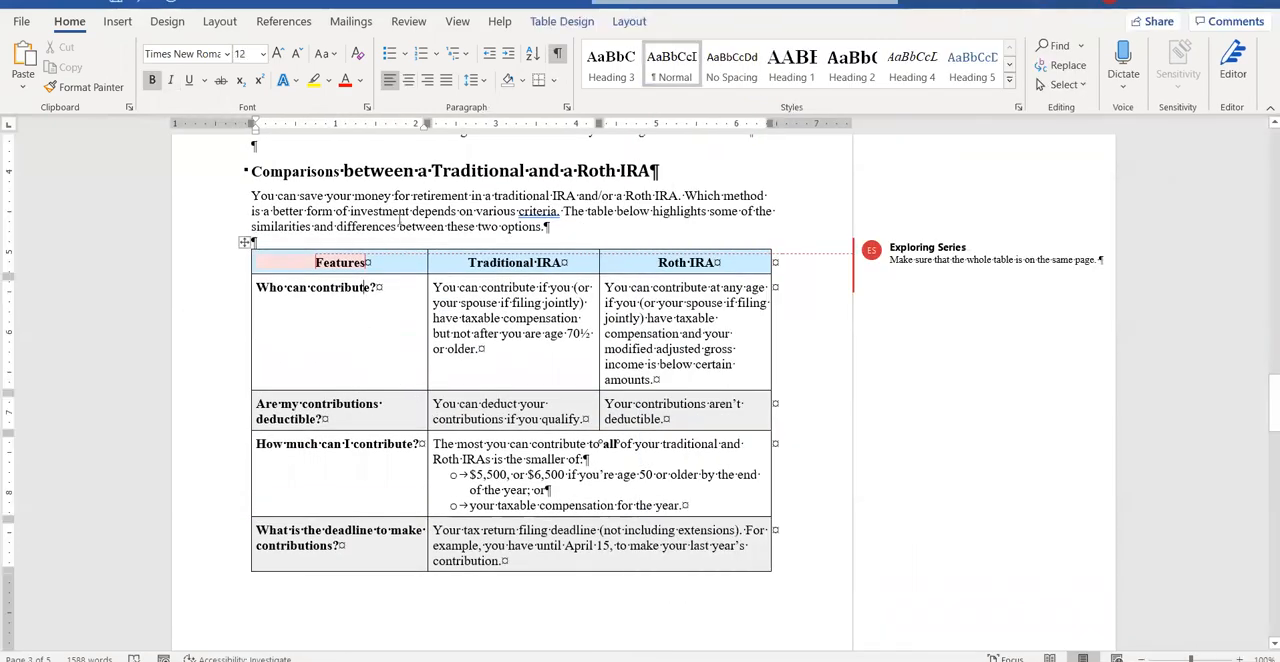
click(283, 21)
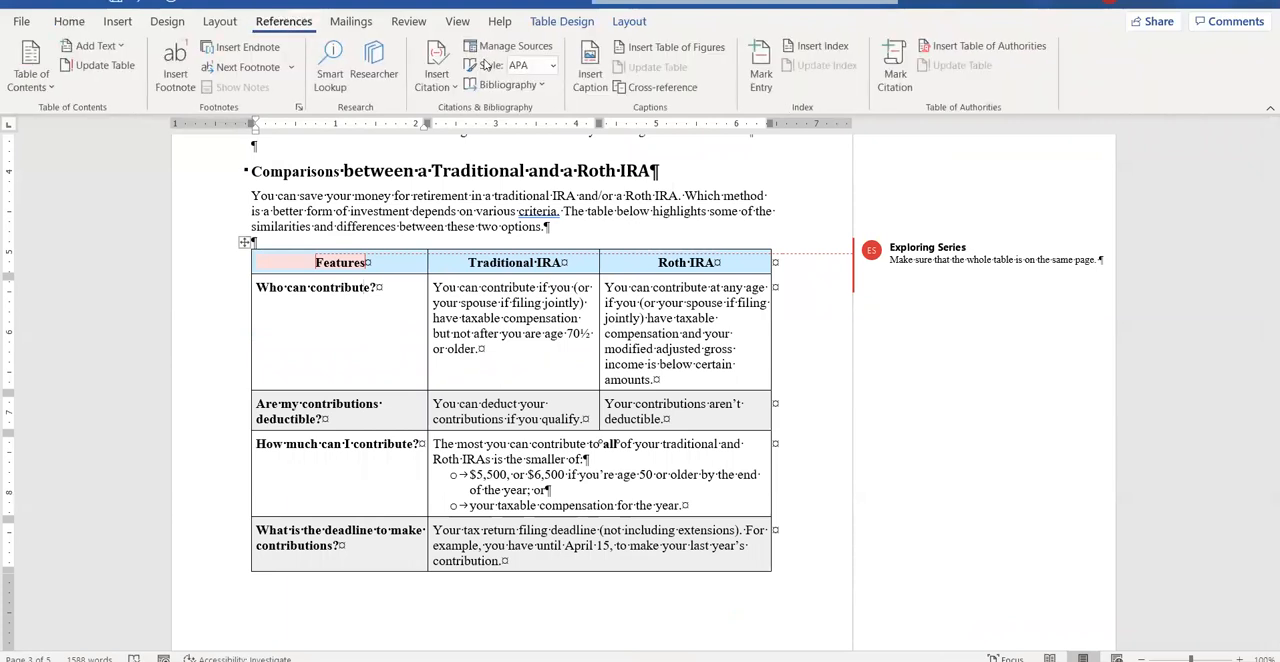
click(590, 72)
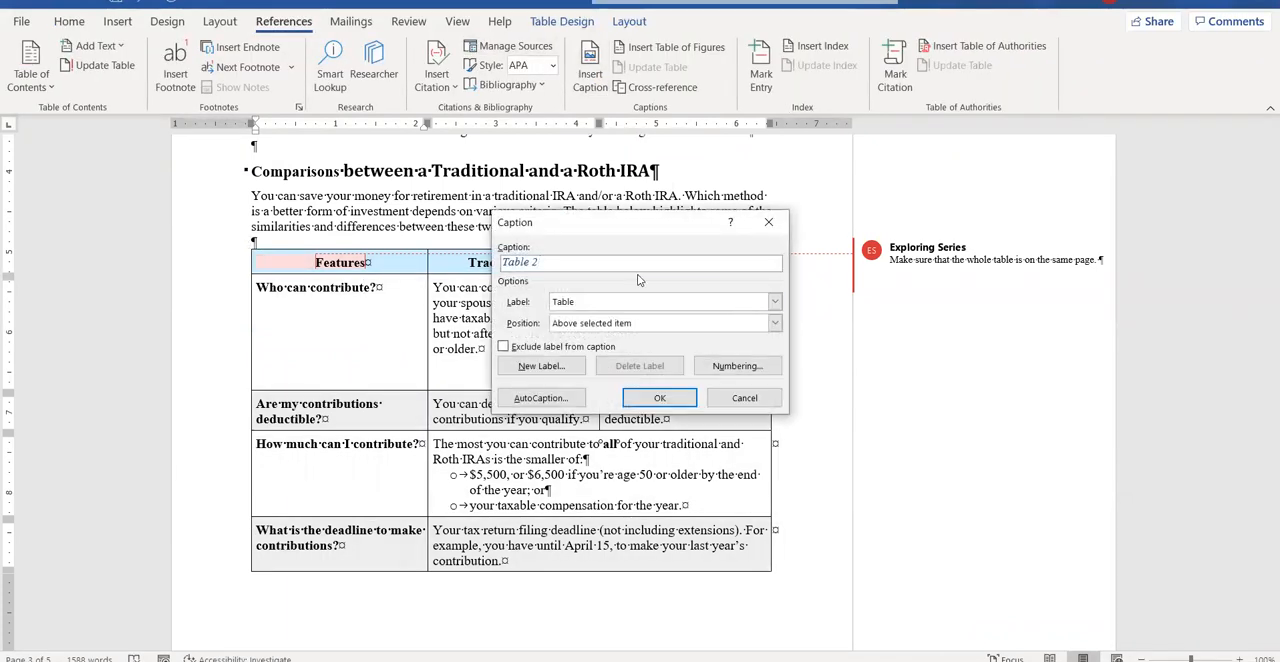
text(: Traditional)
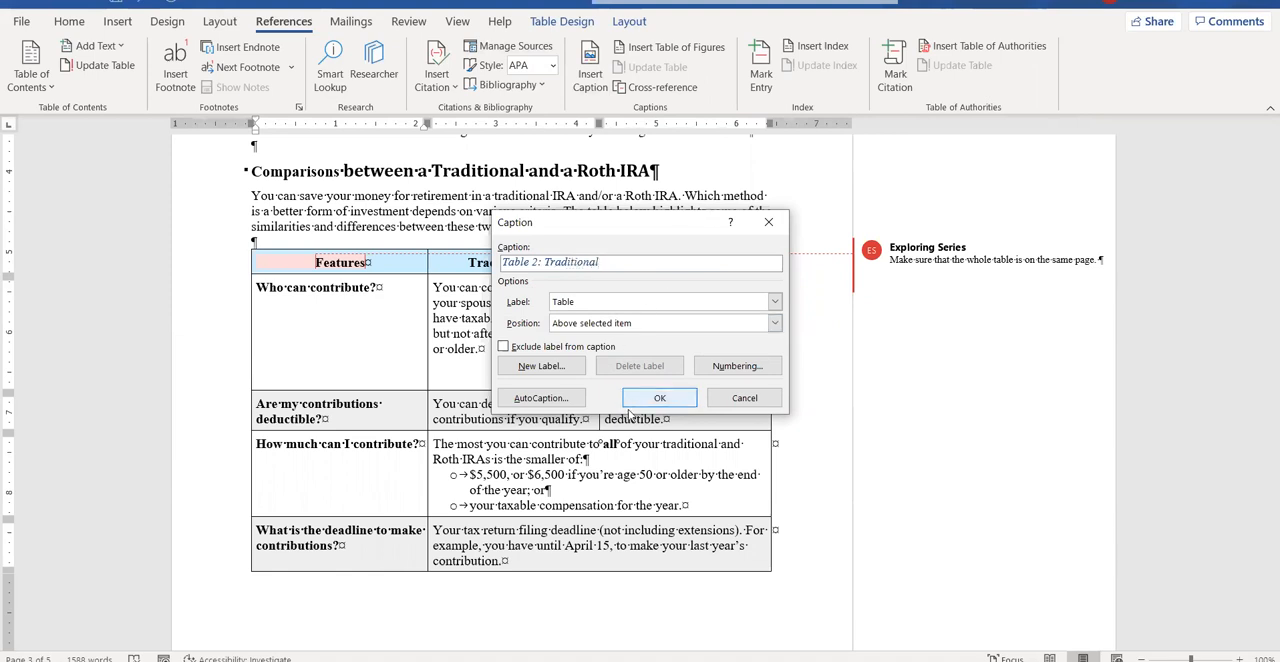
click(678, 400)
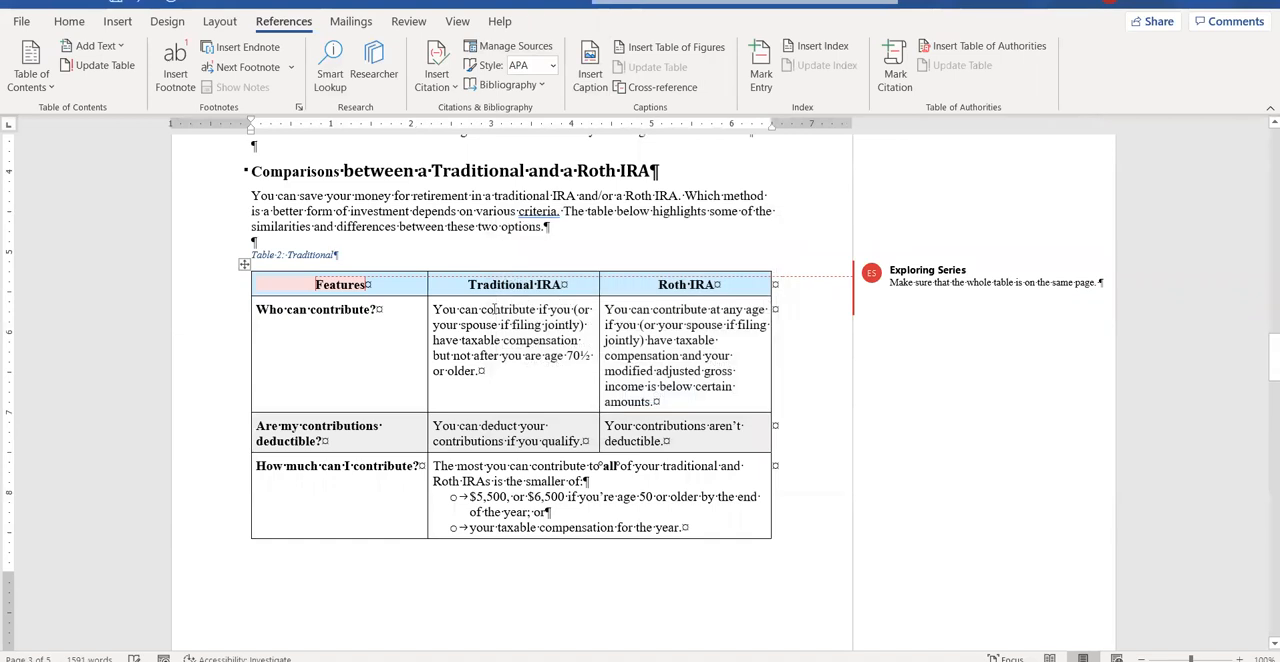
Center the Table 2 caption above the IRA comparison table.
click(69, 21)
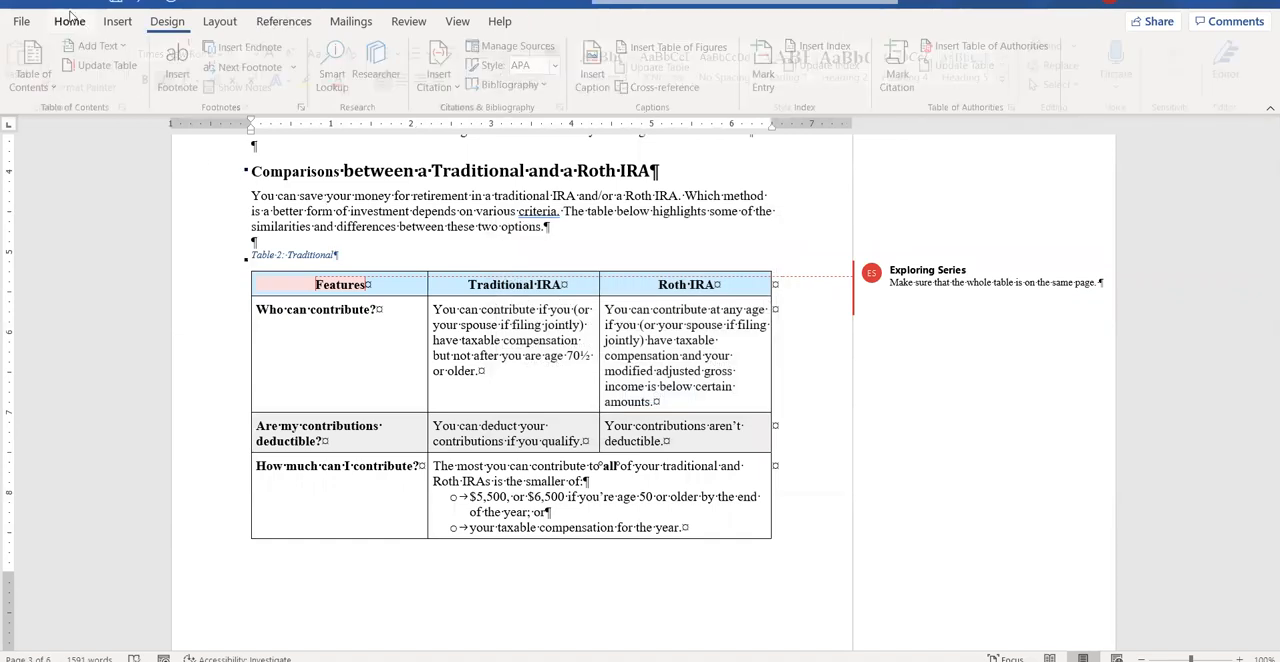
click(408, 80)
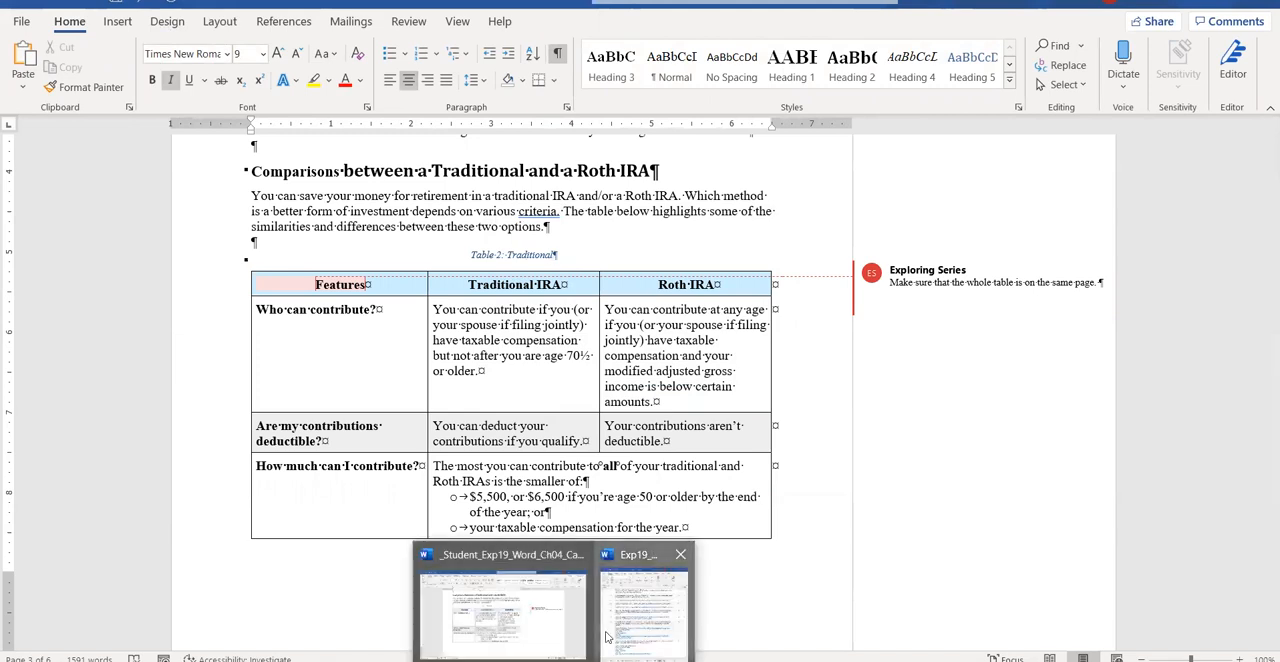
In the instructions document, copy the Table 2 caption text "Comparisons between a Traditional and a Roth IRA".
click(645, 600)
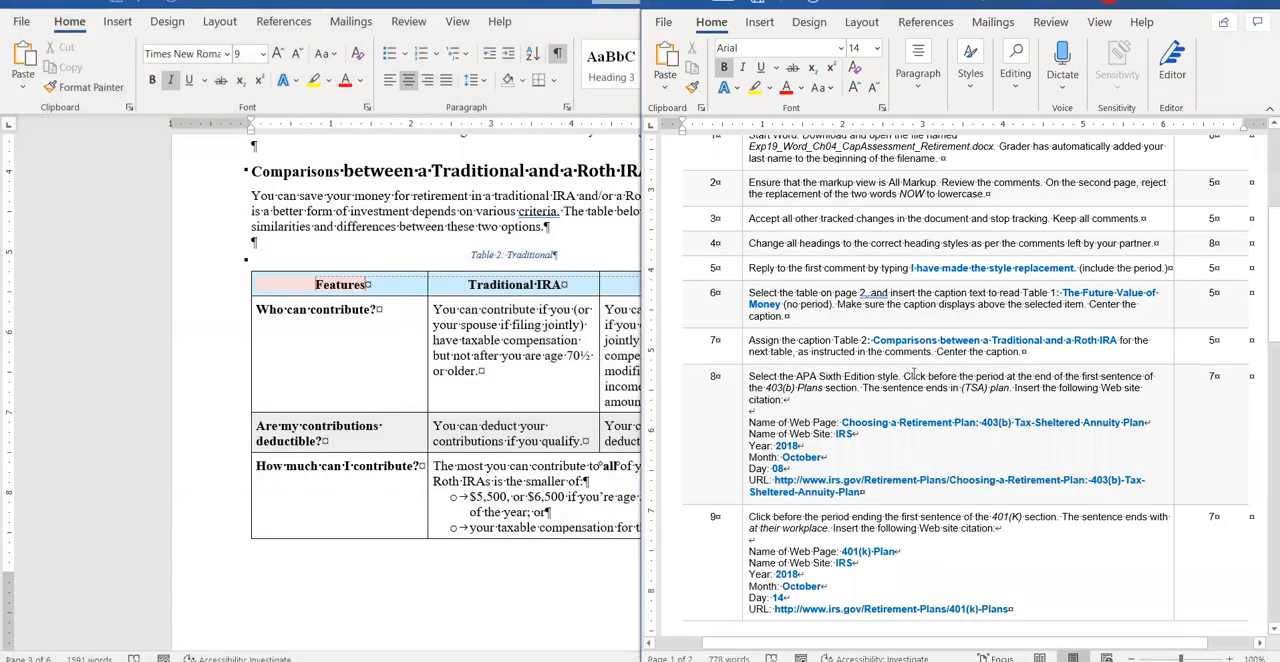
drag(876, 341, 922, 351)
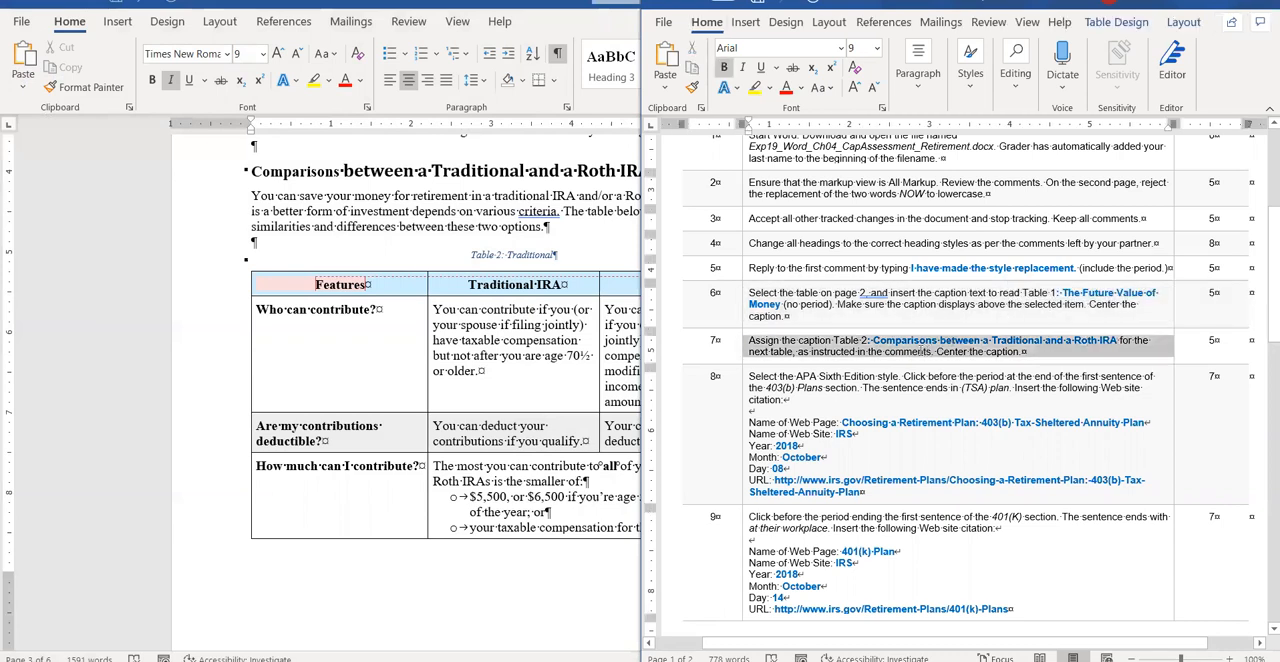
click(875, 341)
key(shift+Right)
key(shift+Right)
key(shift+Right)
key(shift+Right)
key(shift+Right)
key(shift+Right)
key(shift+Right)
key(shift+Right)
key(shift+Right)
key(shift+Right)
key(shift+Right)
key(shift+Right)
key(shift+Right)
key(shift+Right)
key(shift+Right)
key(shift+Right)
key(shift+Right)
key(shift+Right)
key(shift+Right)
key(shift+Right)
key(shift+Right)
key(shift+Right)
key(shift+Right)
key(shift+Right)
key(shift+Right)
key(shift+Right)
key(shift+Right)
key(shift+Right)
key(shift+Right)
key(shift+Right)
key(ctrl+c)
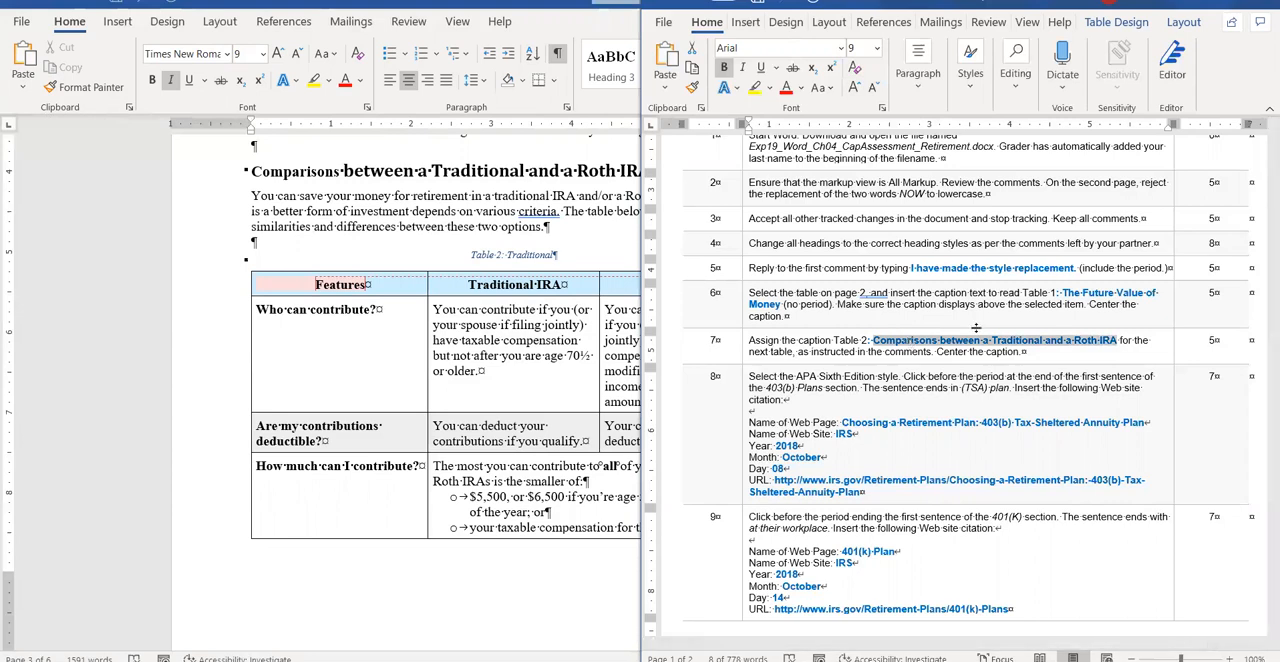
Replace "Traditional" in the report's Table 2 caption with the copied text "Comparisons between a Traditional and a Roth IRA".
click(504, 255)
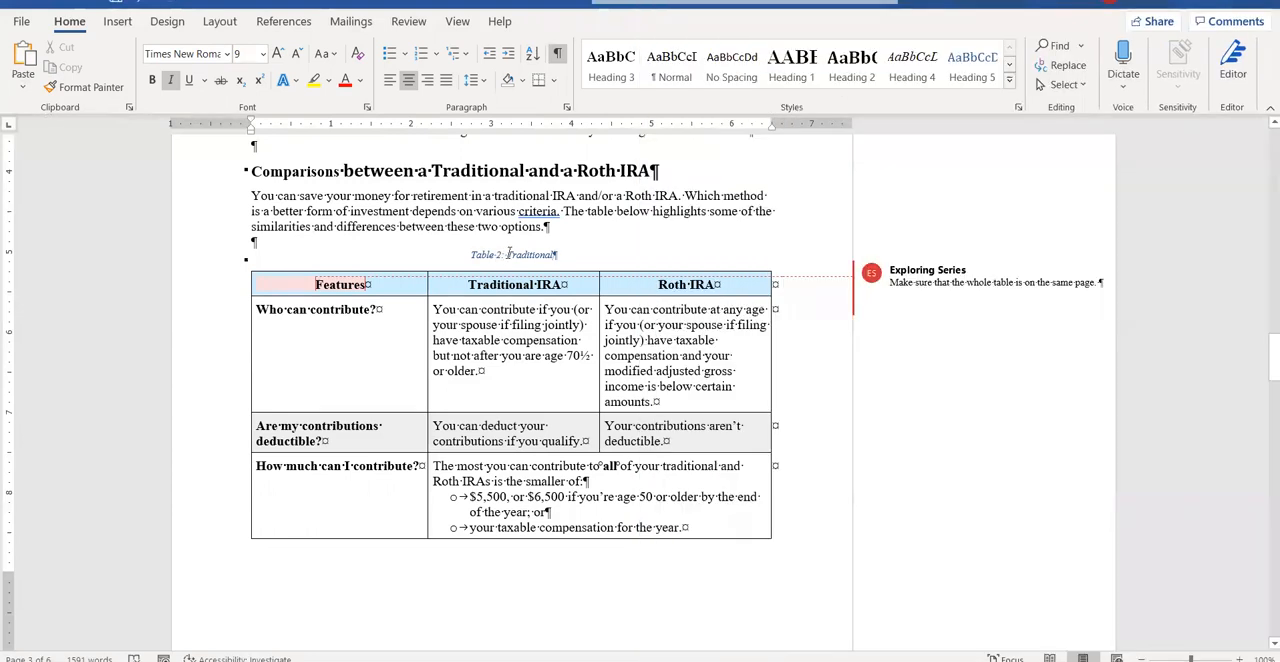
key(ctrl+v)
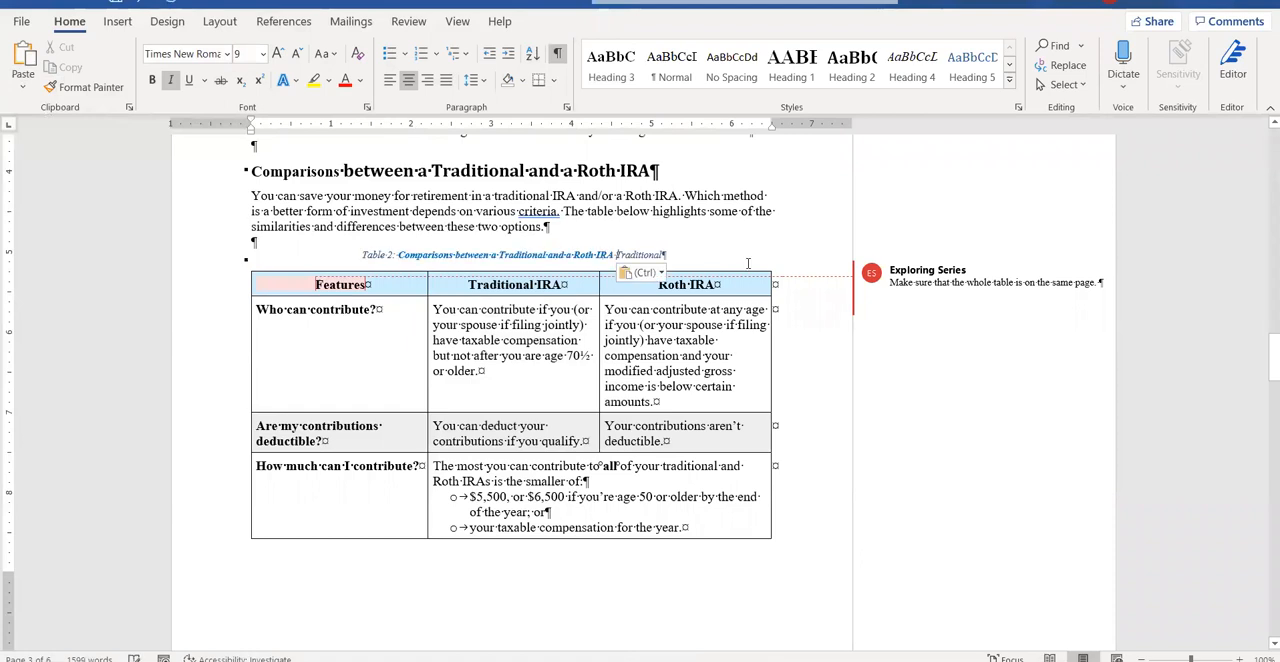
key(Delete)
key(Delete)
key(Delete)
key(Delete)
key(Delete)
key(Delete)
key(Delete)
key(Delete)
key(Delete)
key(Delete)
key(Delete)
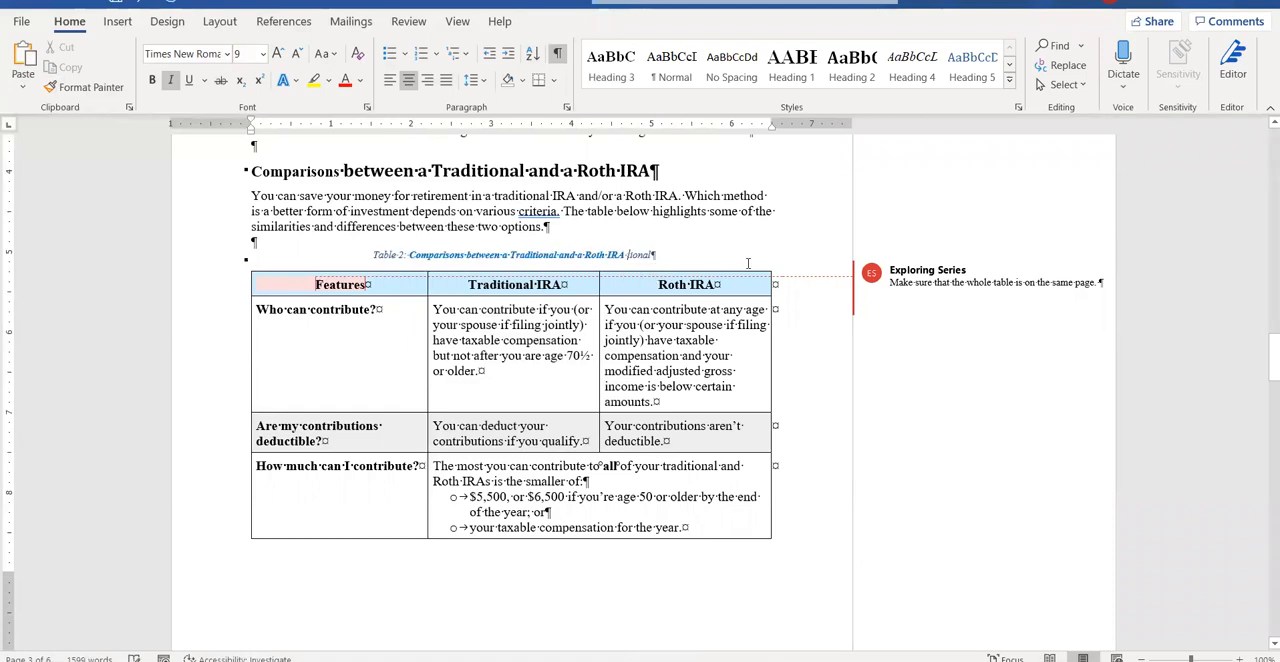
key(Delete)
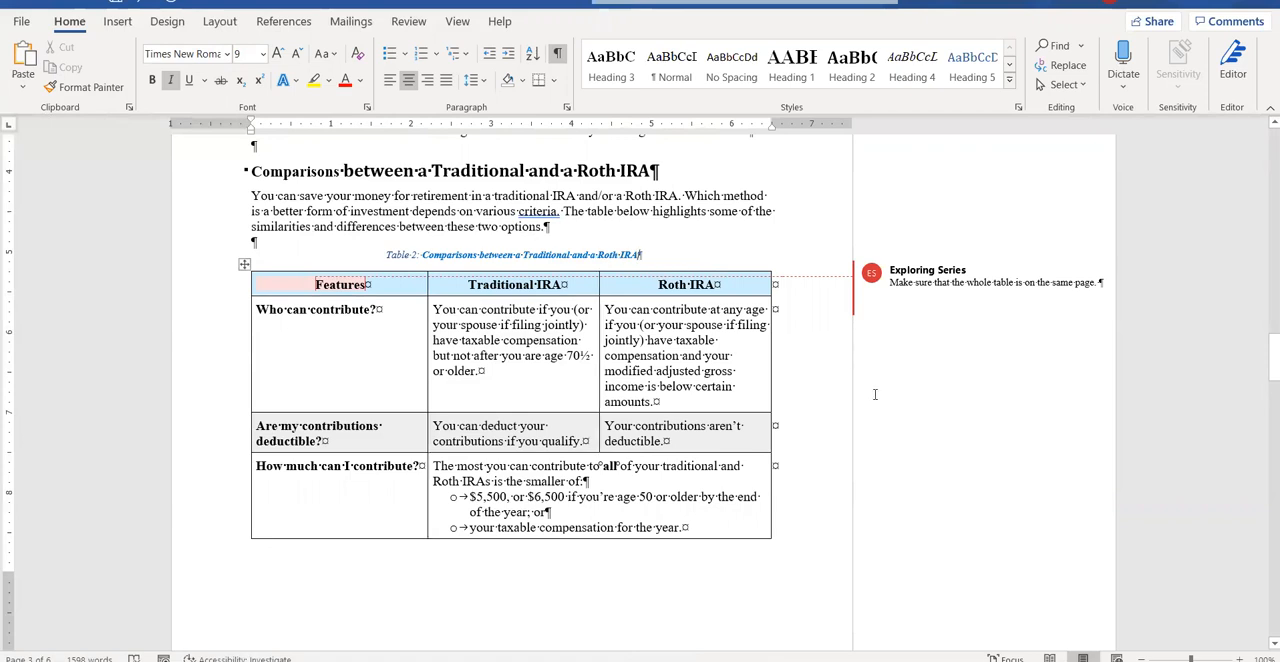
Consult the citation instructions and copy the 403(b) Tax-Sheltered Annuity Plan URL from instruction 8.
mouse_move(555, 660)
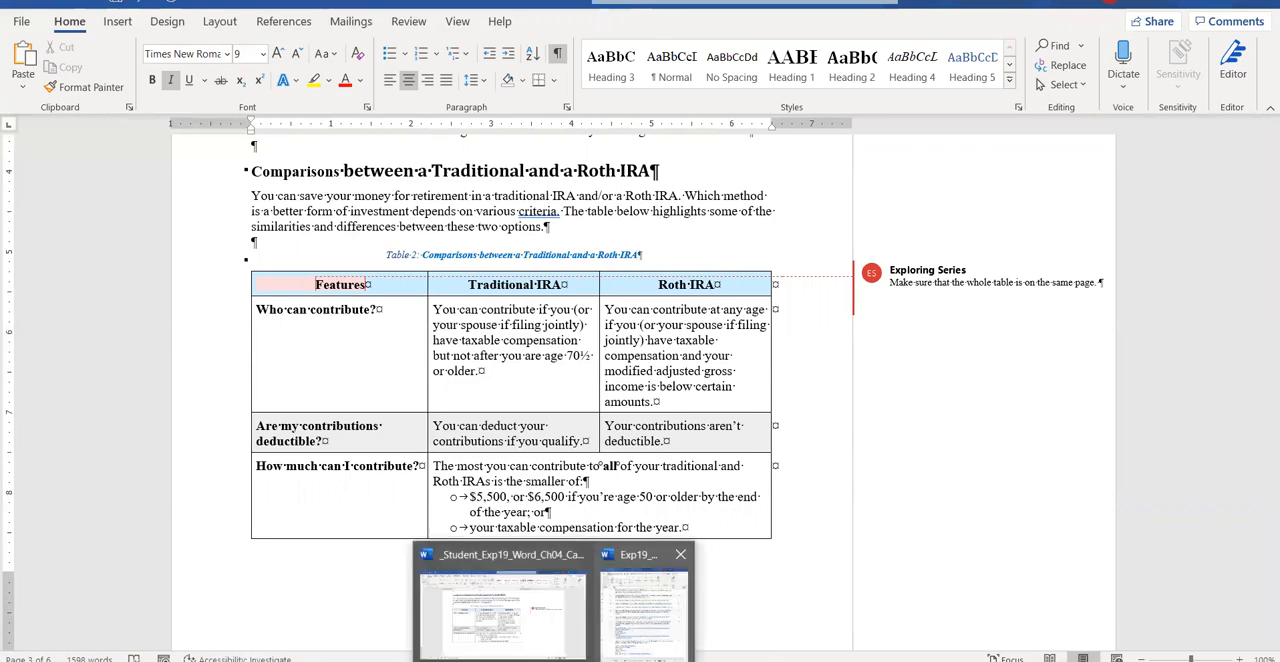
click(637, 634)
scroll(978, 374, down, 2)
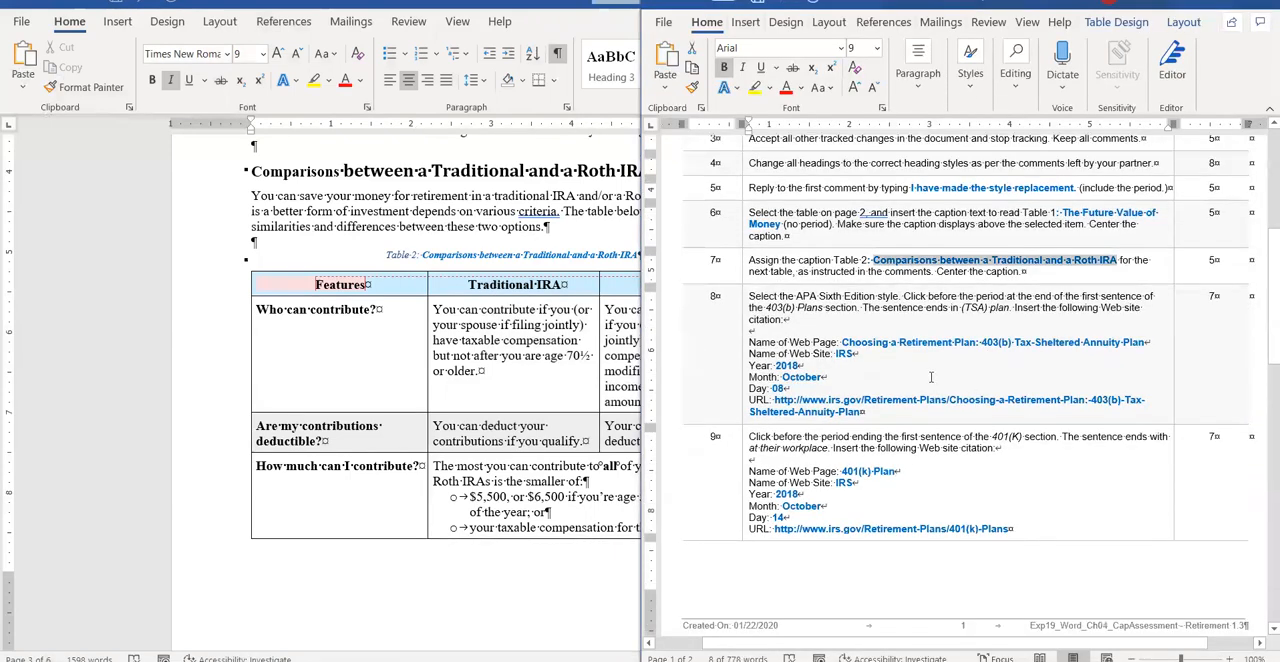
scroll(918, 400, down, 6)
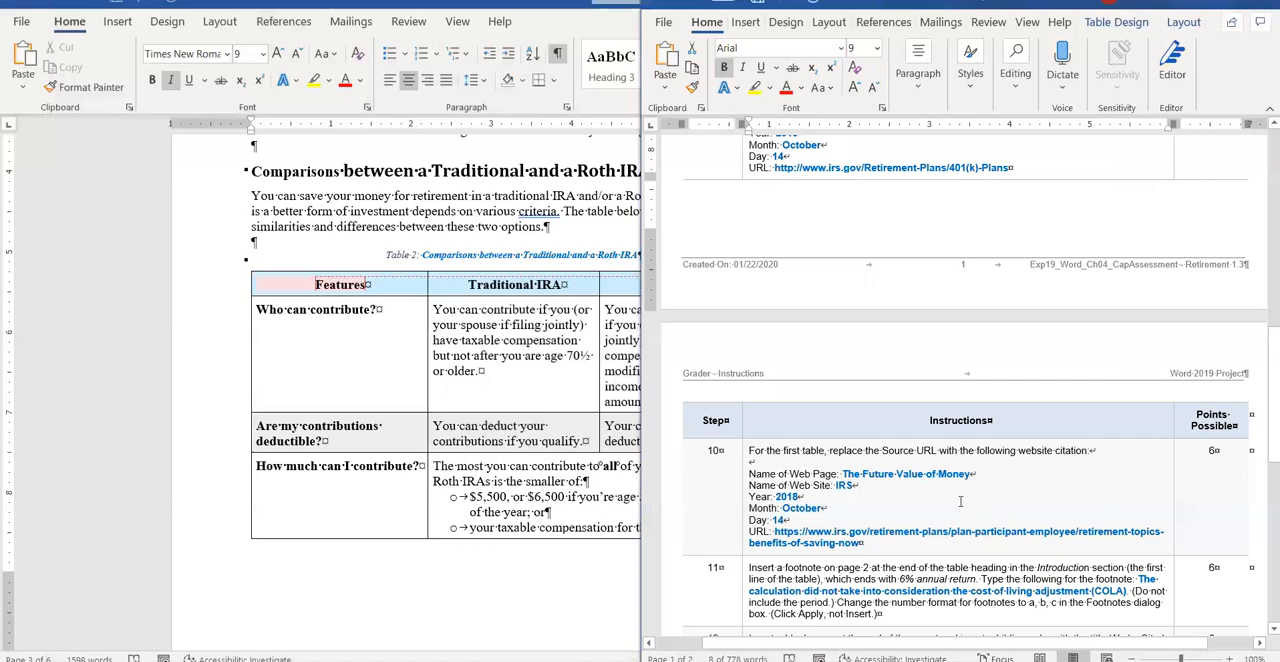
scroll(980, 269, up, 6)
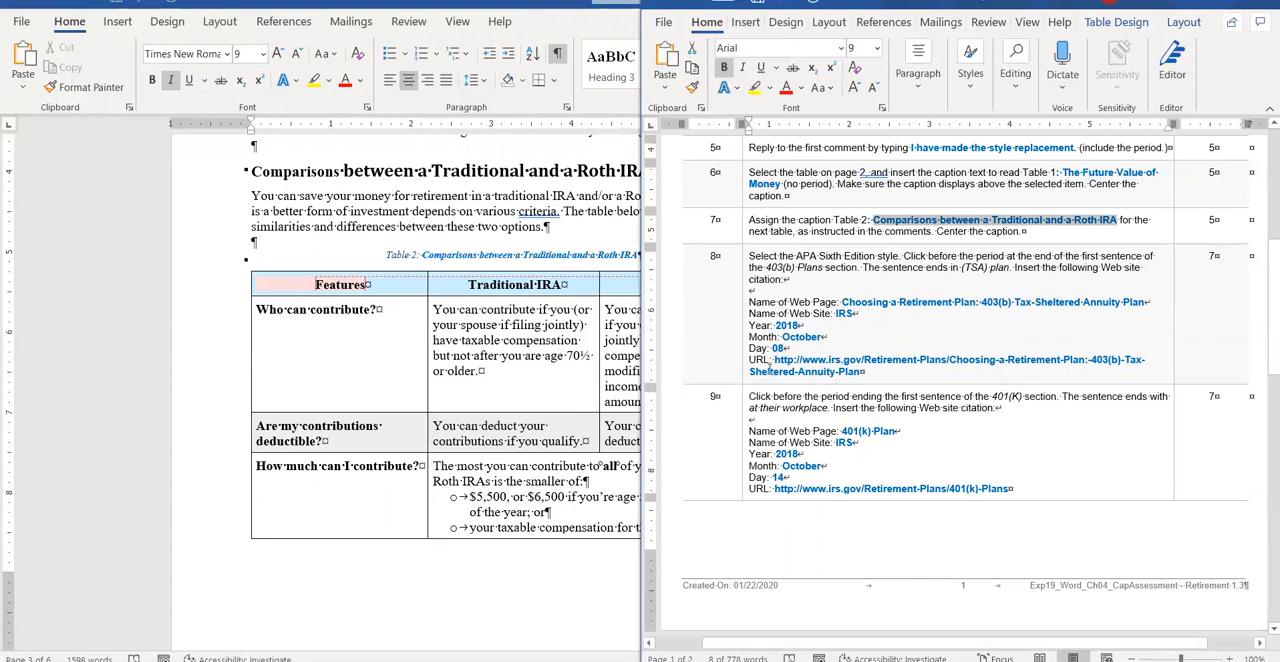
drag(774, 360, 864, 372)
key(super+c)
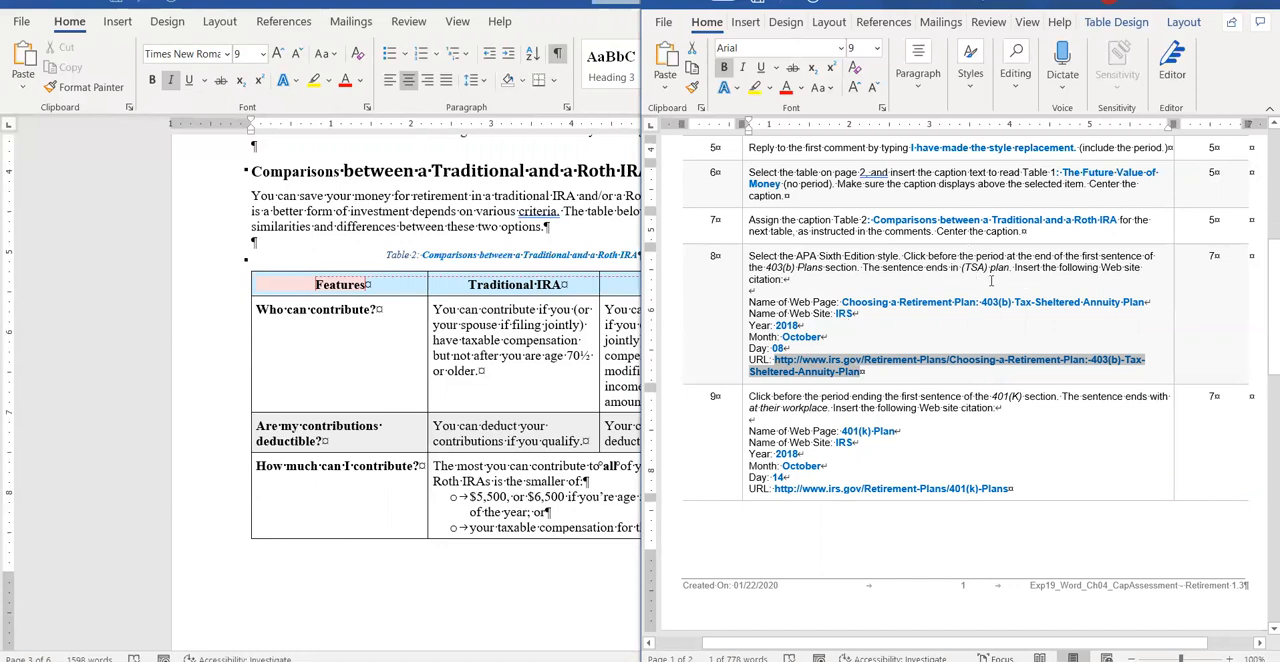
Start a new web site source citation before the period ending the first sentence of the report's 403(b) Plans section.
click(418, 250)
scroll(418, 356, down, 9)
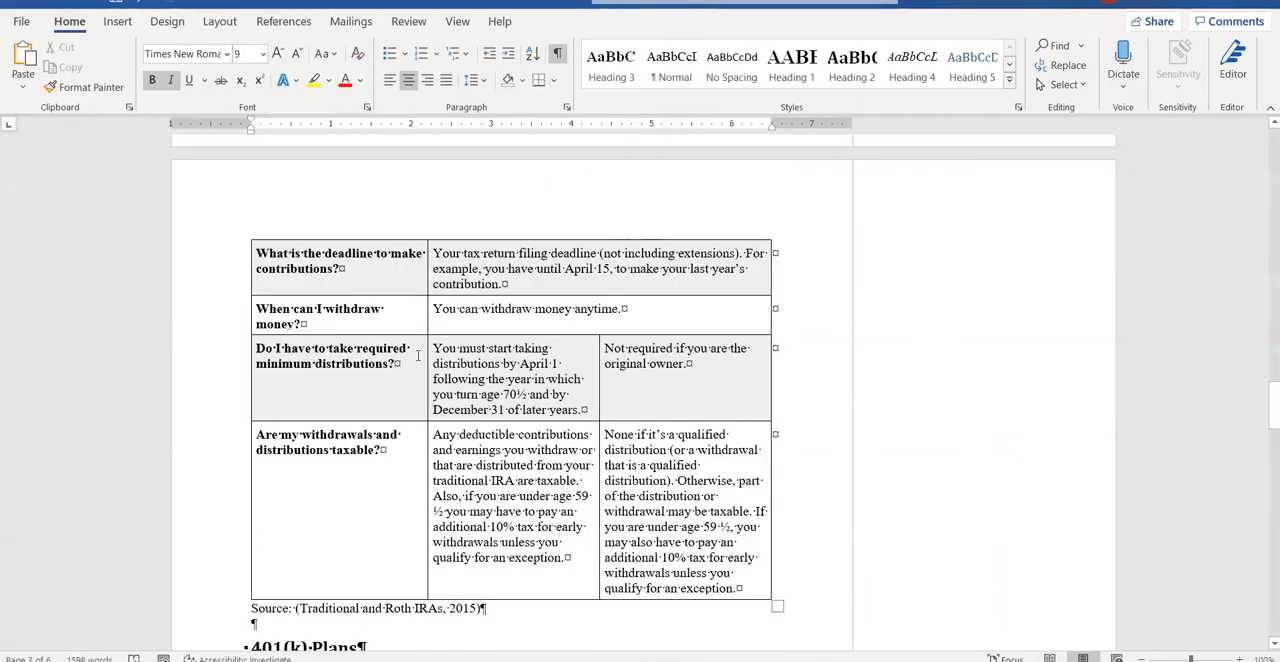
scroll(418, 356, down, 15)
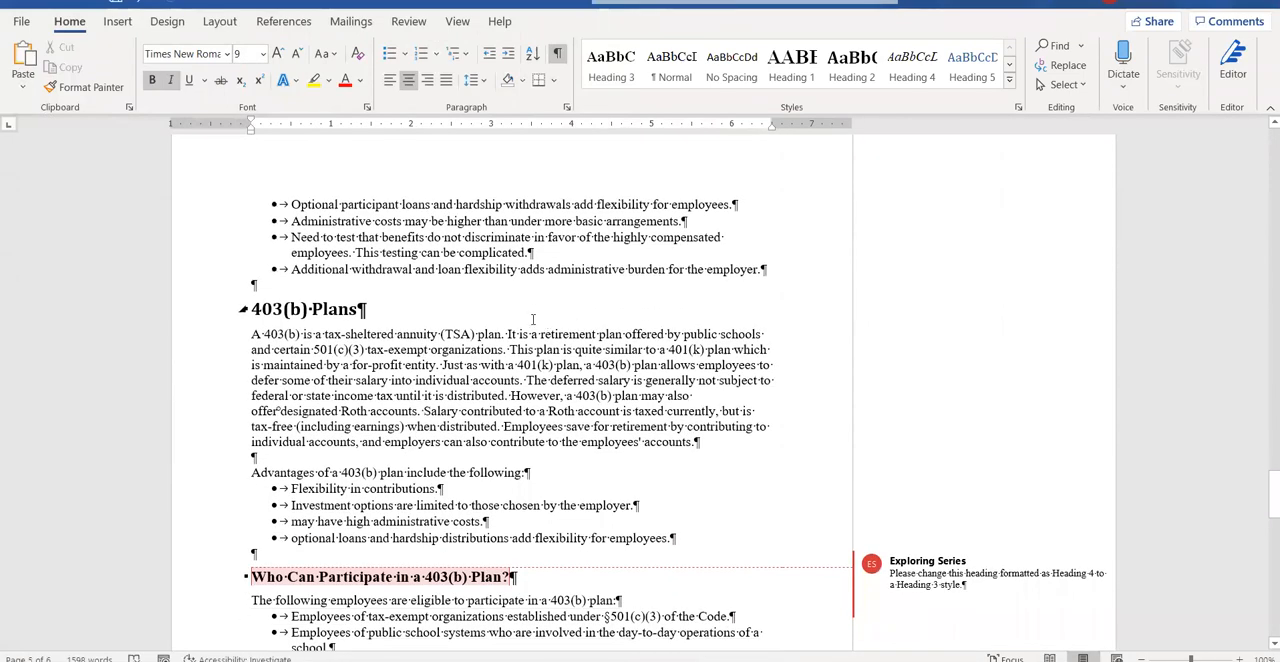
click(503, 336)
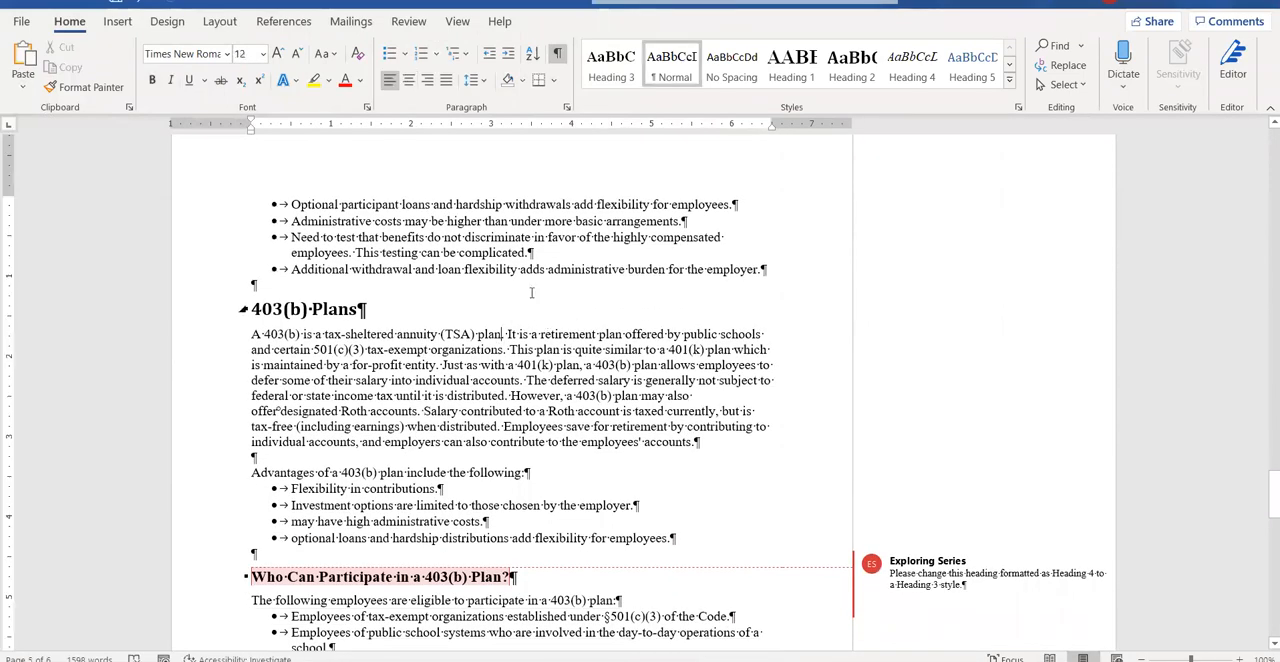
click(282, 24)
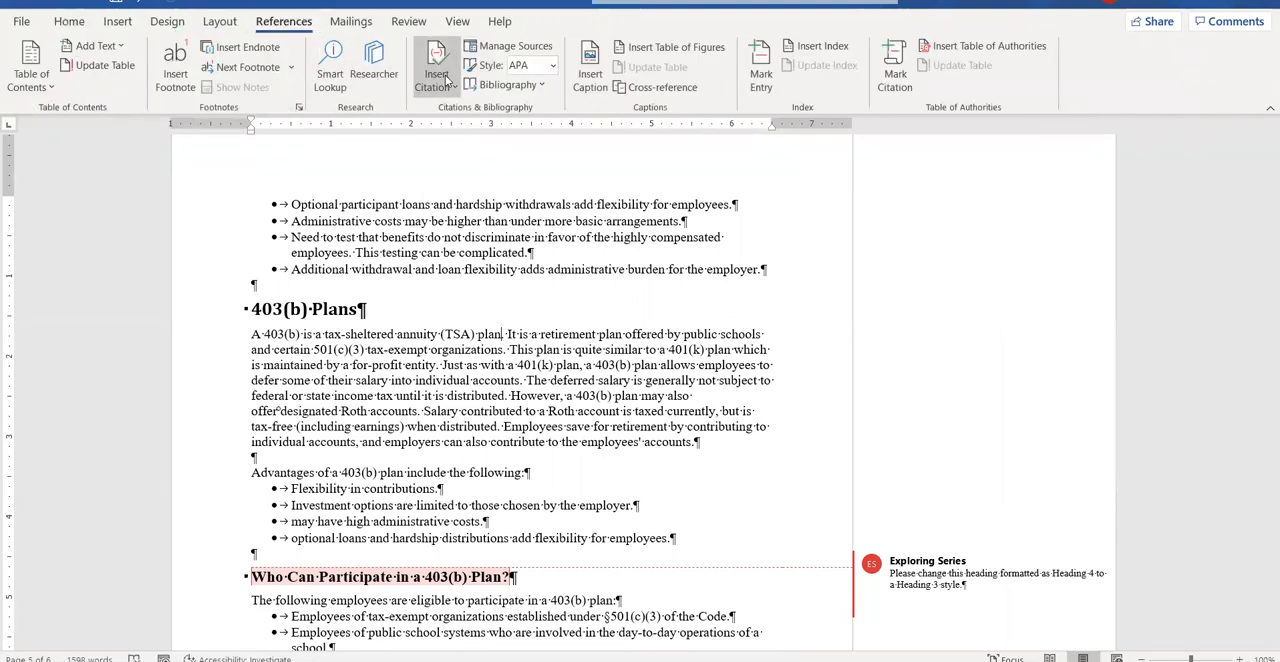
click(446, 80)
click(488, 164)
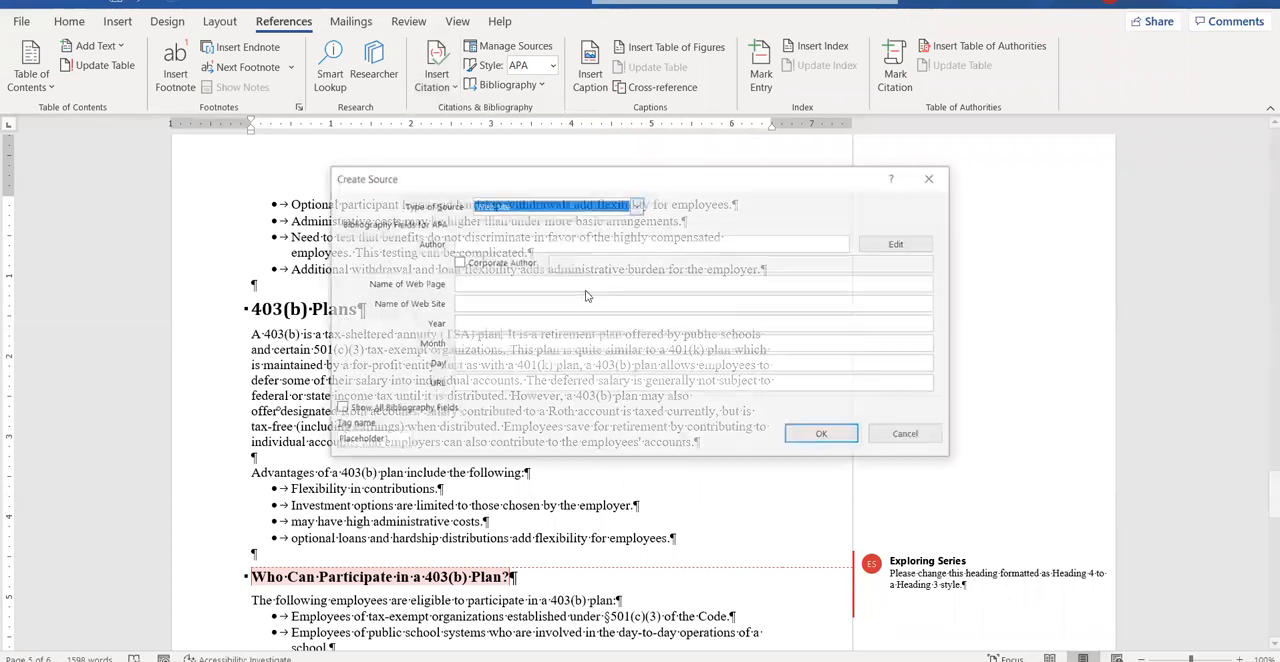
Paste the copied 403(b) URL into the source, name the web page 403, and insert the citation.
click(582, 389)
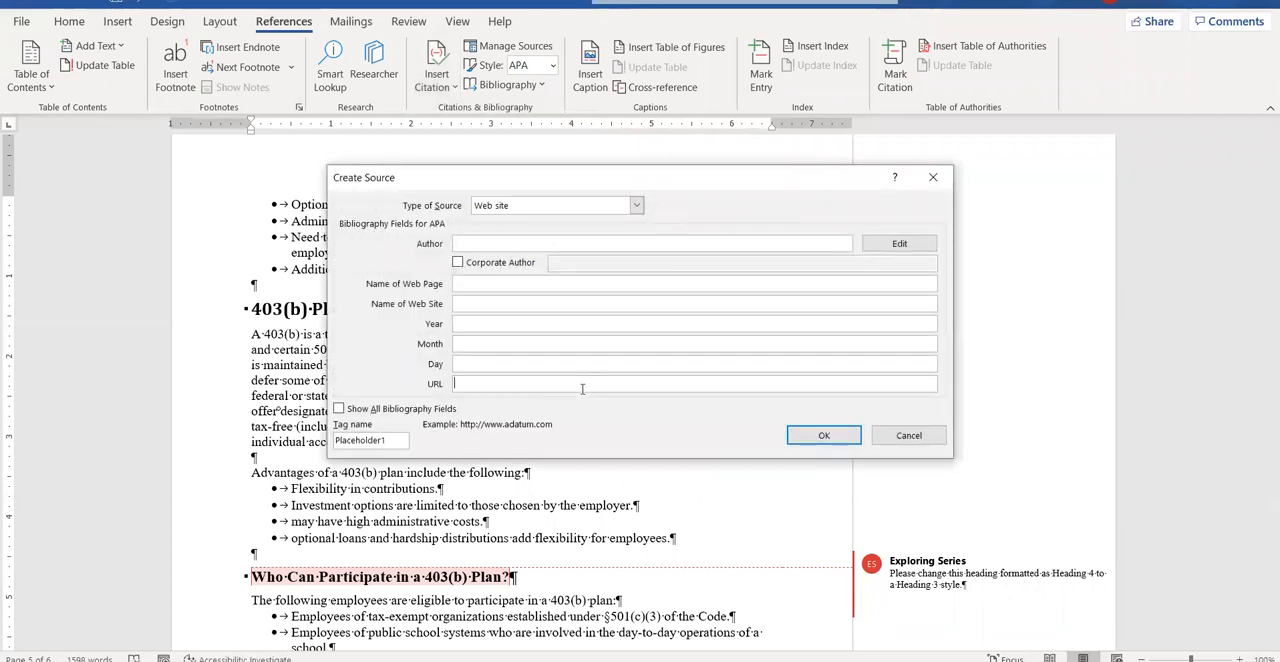
right_click(636, 389)
click(665, 438)
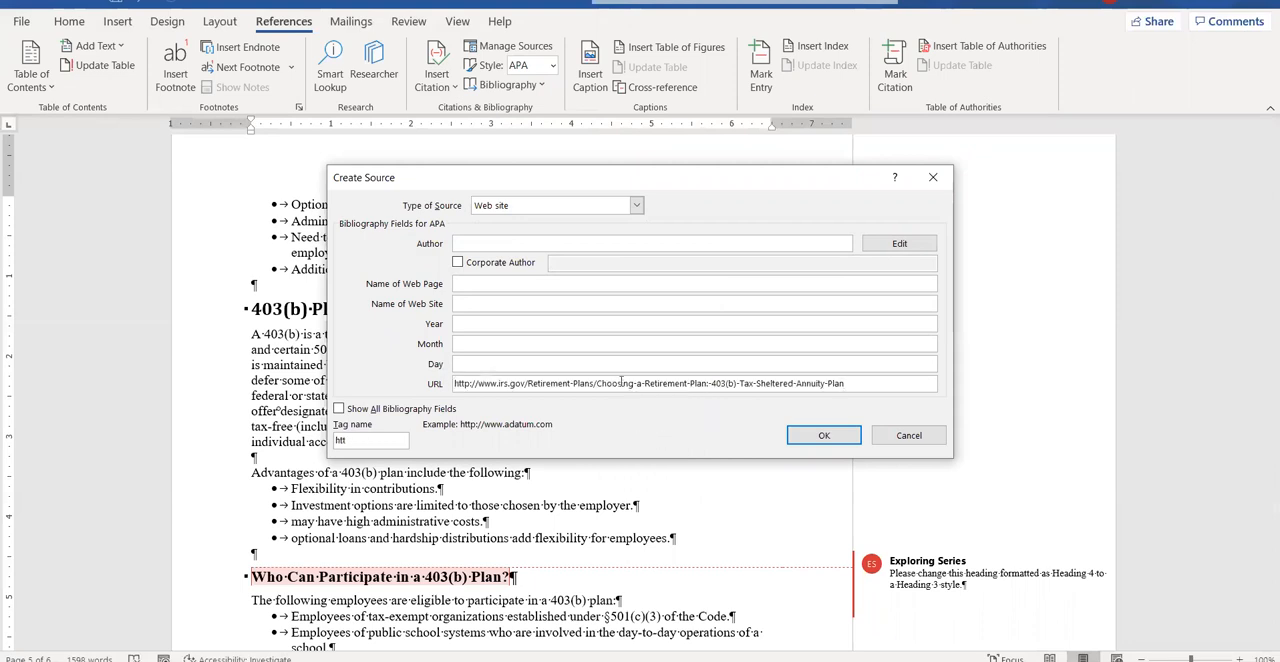
click(511, 282)
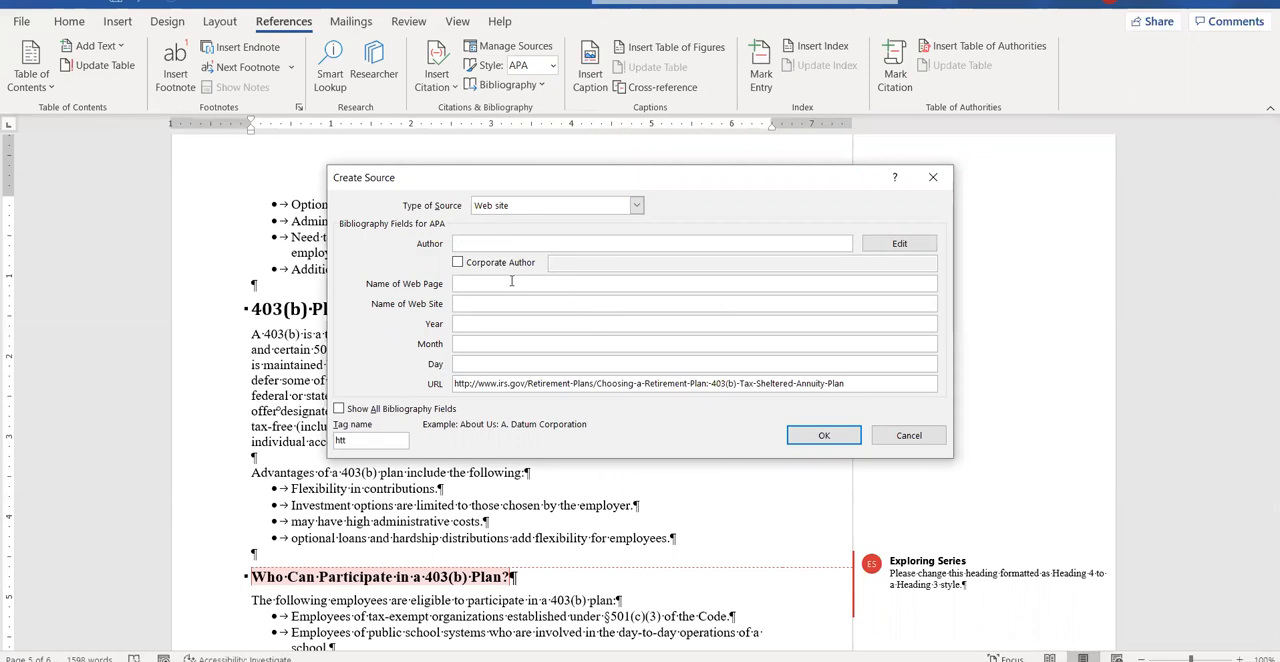
text(403)
click(823, 435)
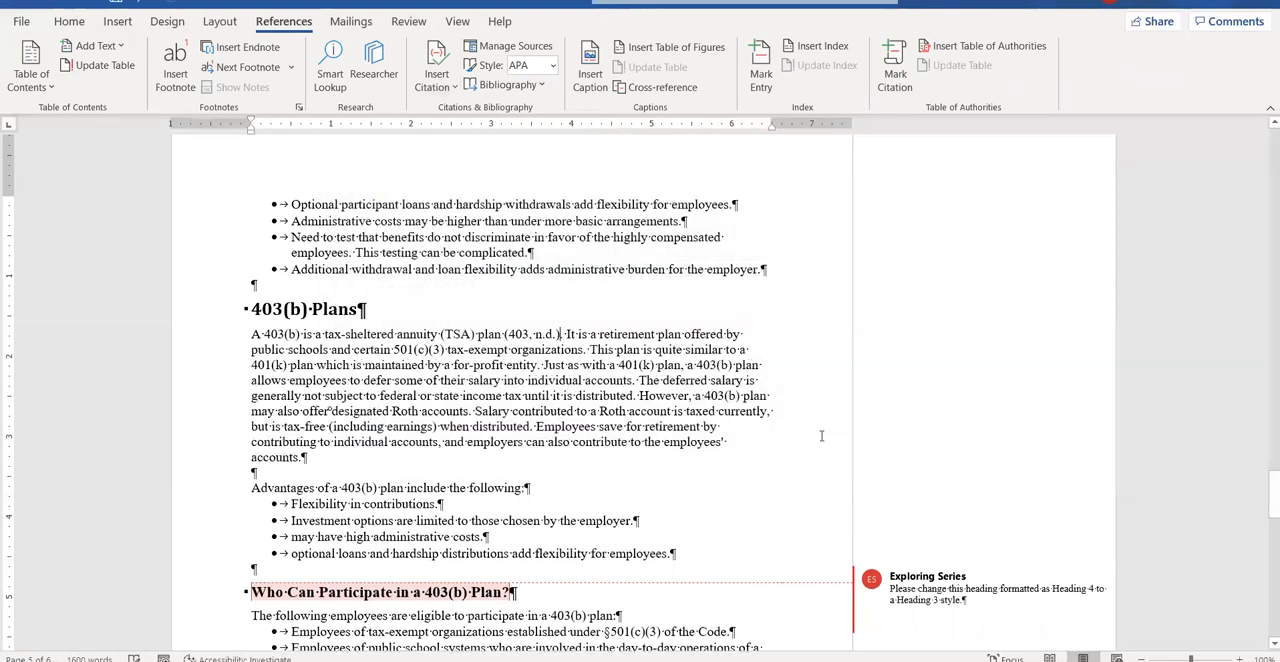
Arrange the report and the instructions document side by side.
click(1218, 8)
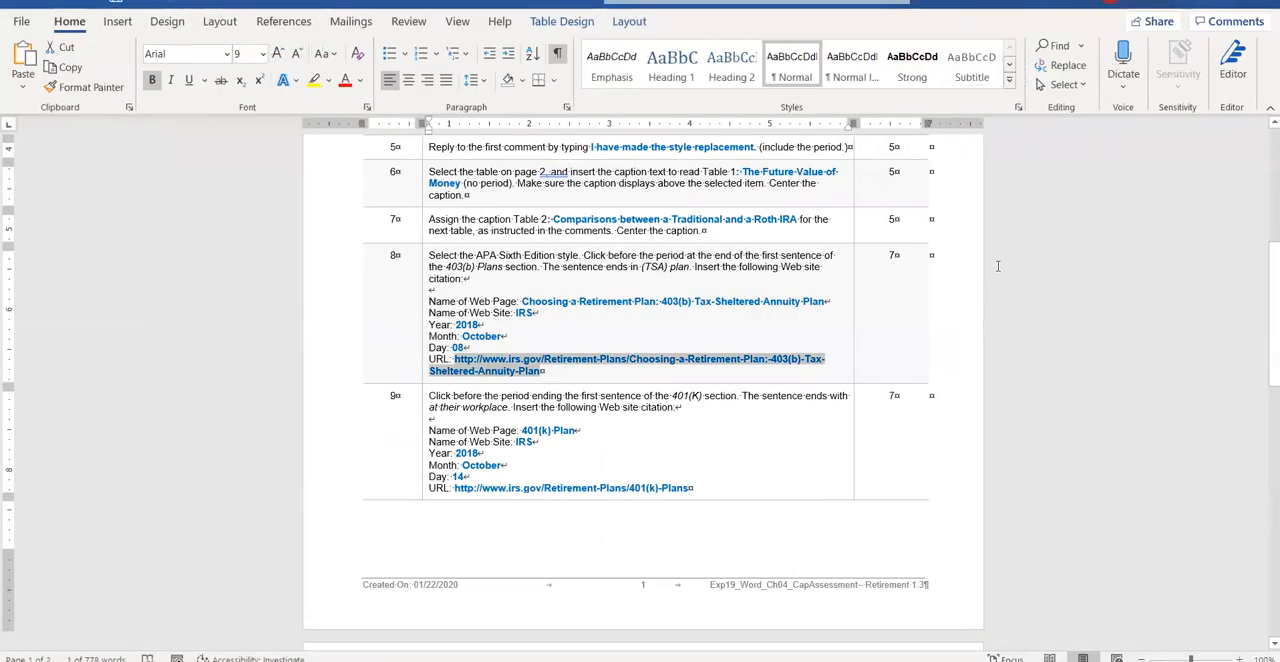
click(1103, 240)
mouse_move(554, 660)
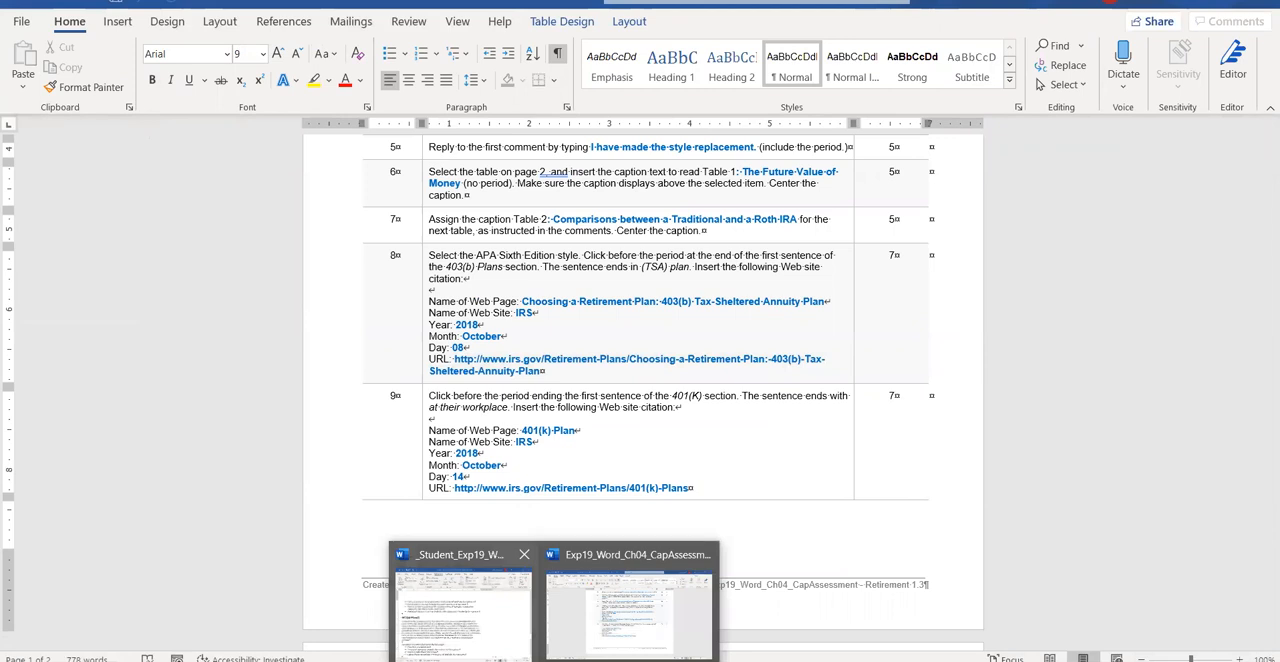
click(460, 610)
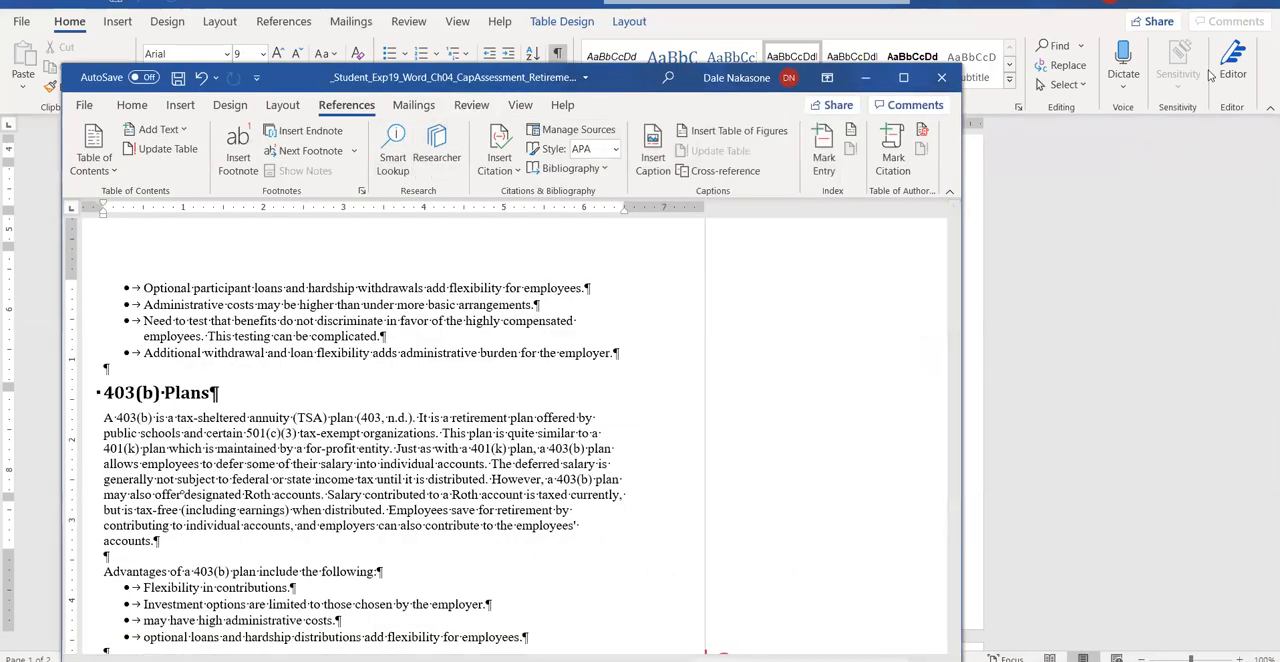
click(1216, 8)
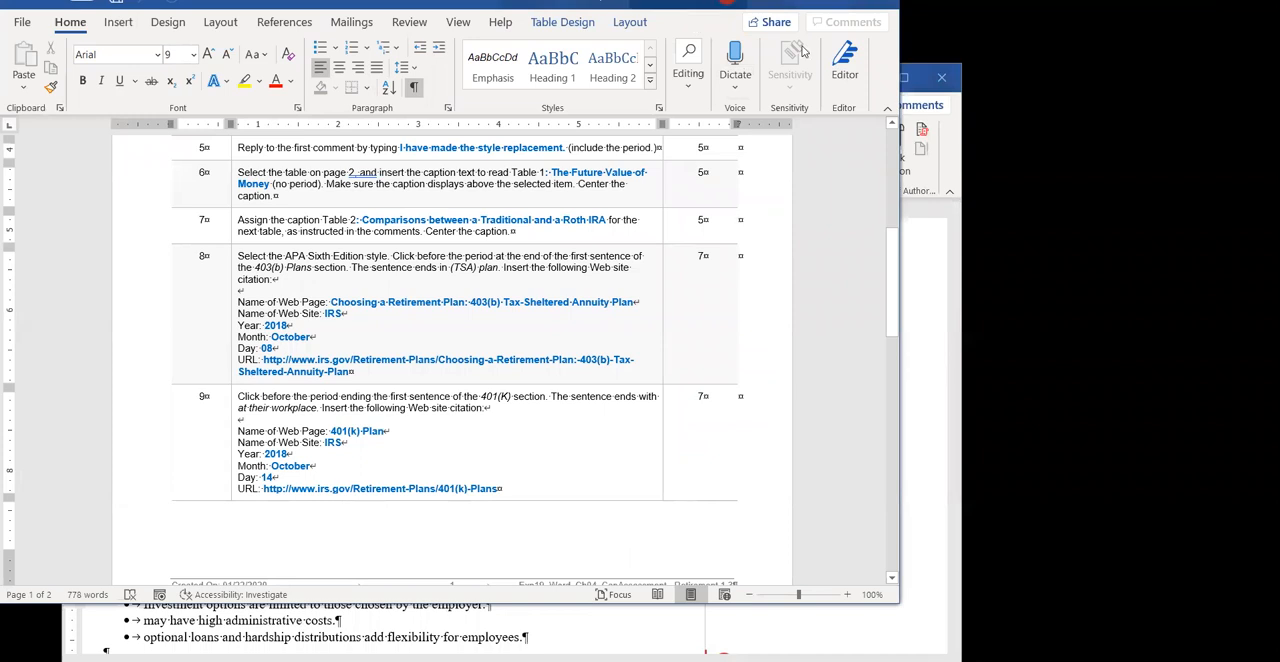
key(super+Right)
click(170, 200)
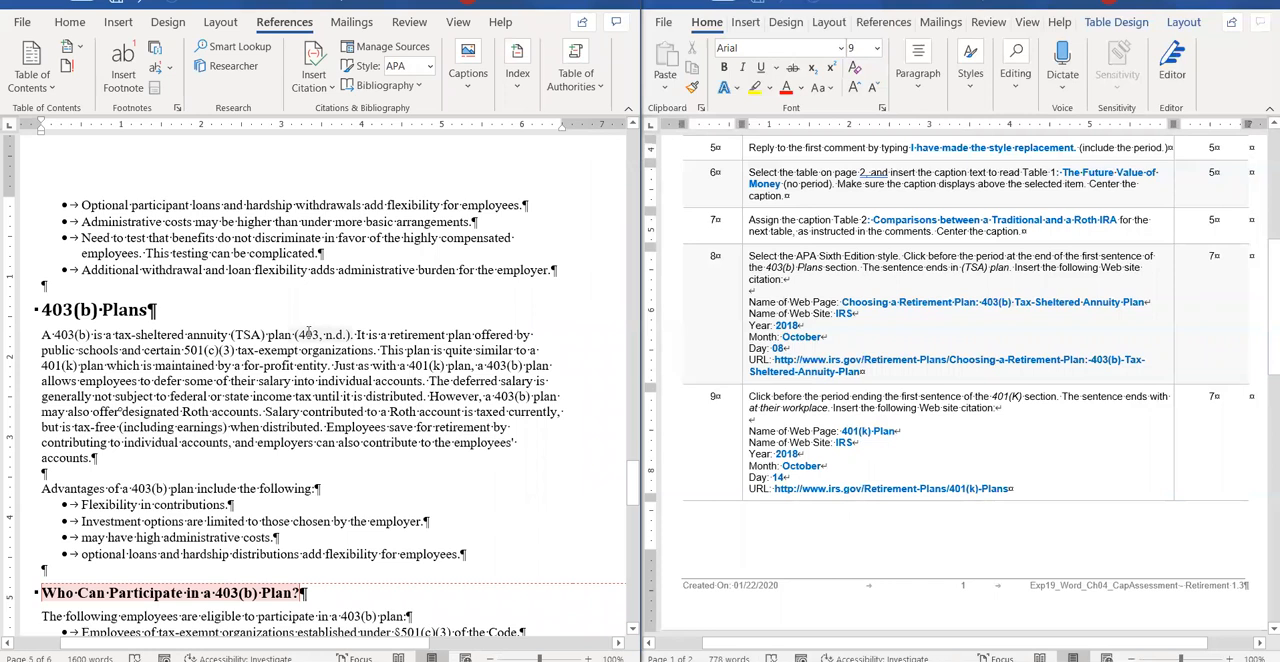
Edit the 403 citation's source, setting the web page name to "Choosing a Retirement Plan: 403(b) Tax-Sheltered Annuity Plan".
right_click(309, 334)
click(427, 472)
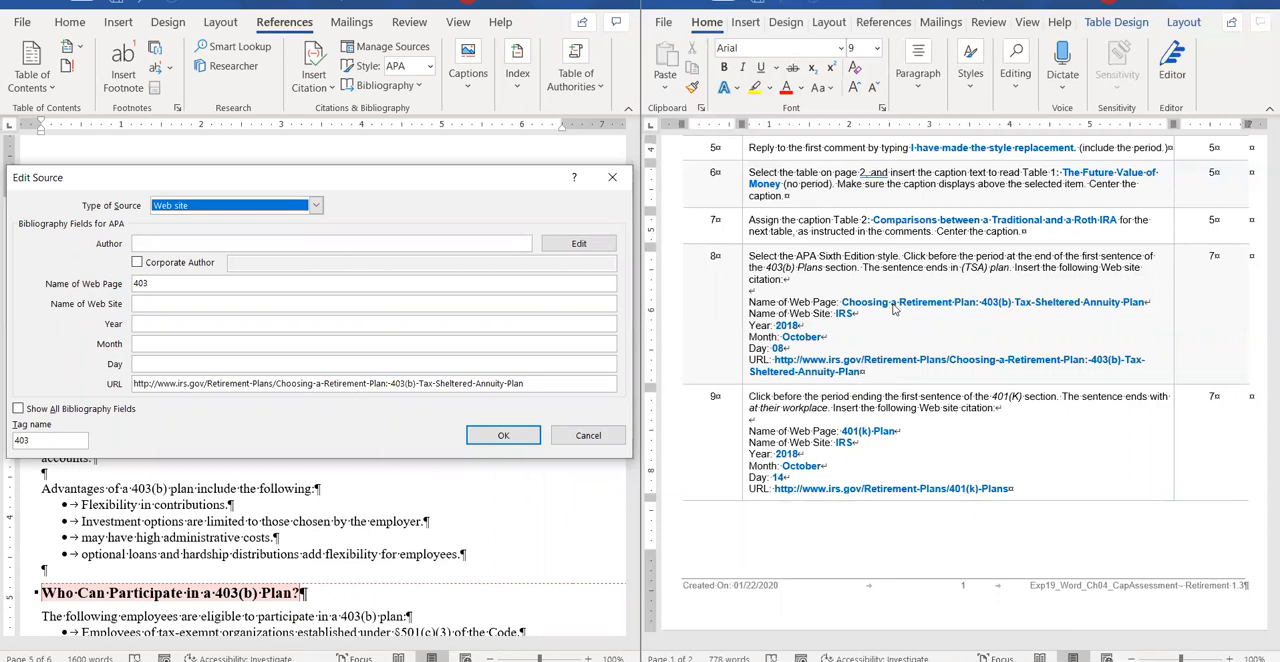
click(291, 284)
key(BackSpace)
key(BackSpace)
key(BackSpace)
text(C)
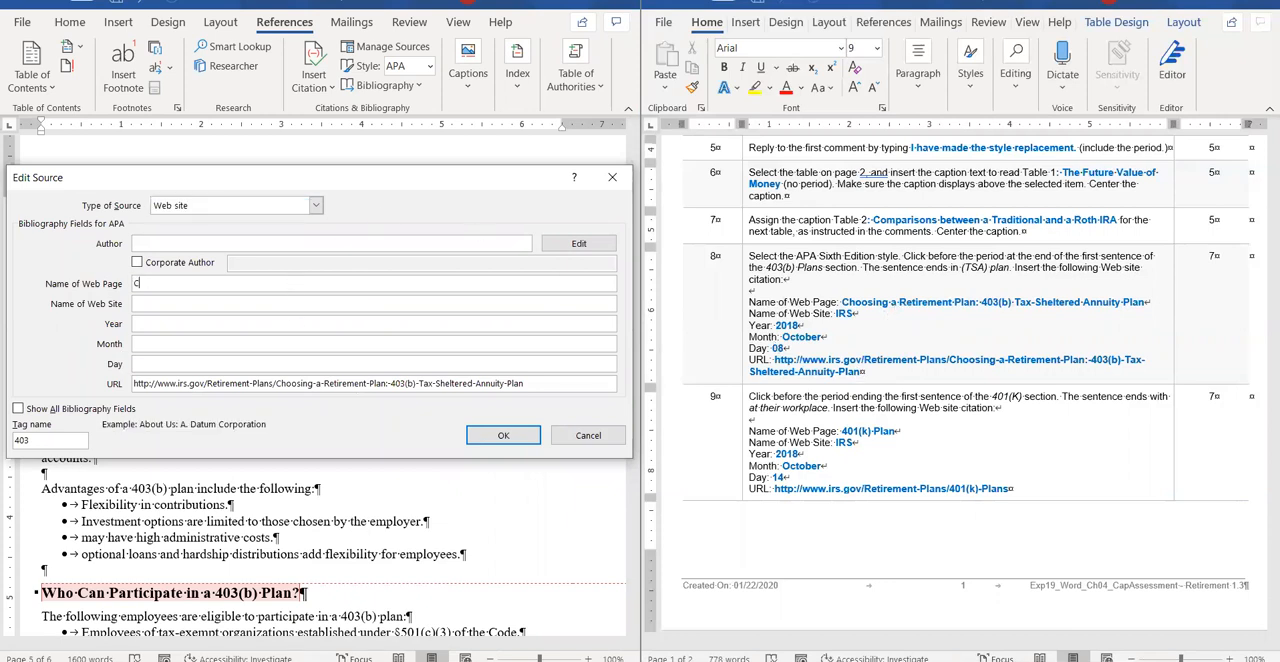
text(hoosing a RetirementPlan:)
key(BackSpace)
key(BackSpace)
key(BackSpace)
key(BackSpace)
text(Plan>)
key(BackSpace)
text(: 403()
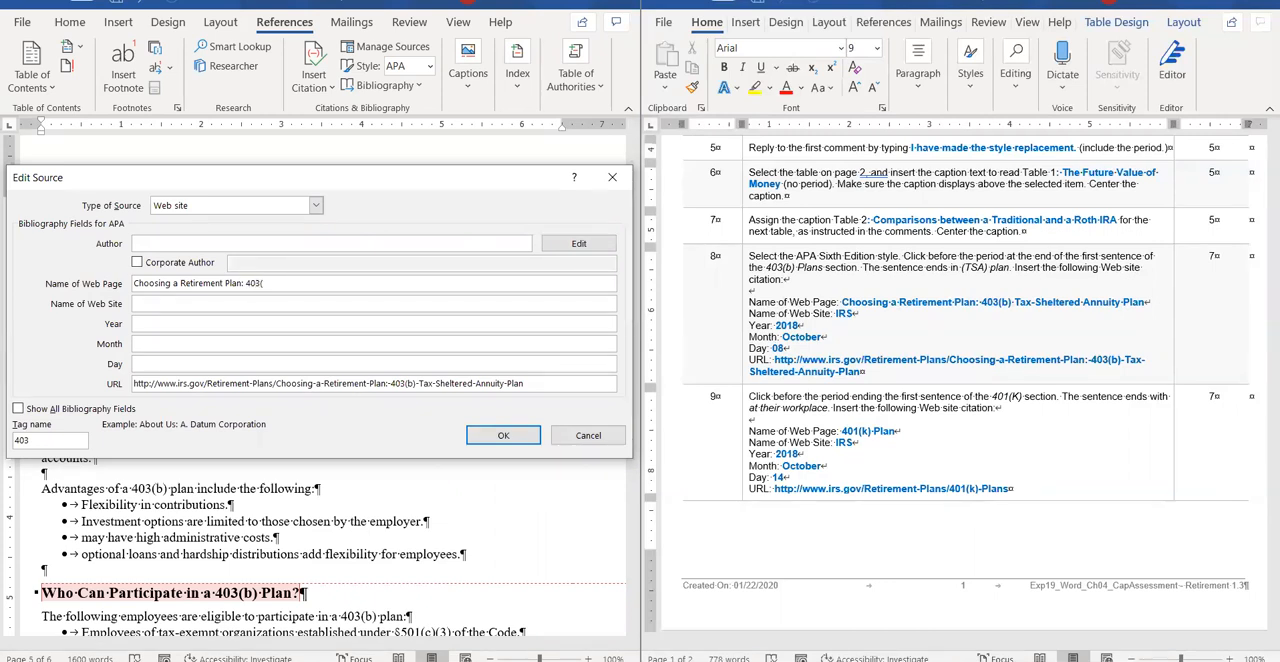
text(b) Tax Sheltered ANnuity)
key(BackSpace)
key(BackSpace)
key(BackSpace)
key(BackSpace)
key(BackSpace)
key(BackSpace)
key(BackSpace)
key(BackSpace)
text(-)
key(End)
text(Annuity Plan)
Set the source's web site name to IRS, year 2018, month October and day 14, and save the updated source.
click(234, 305)
text(IRS)
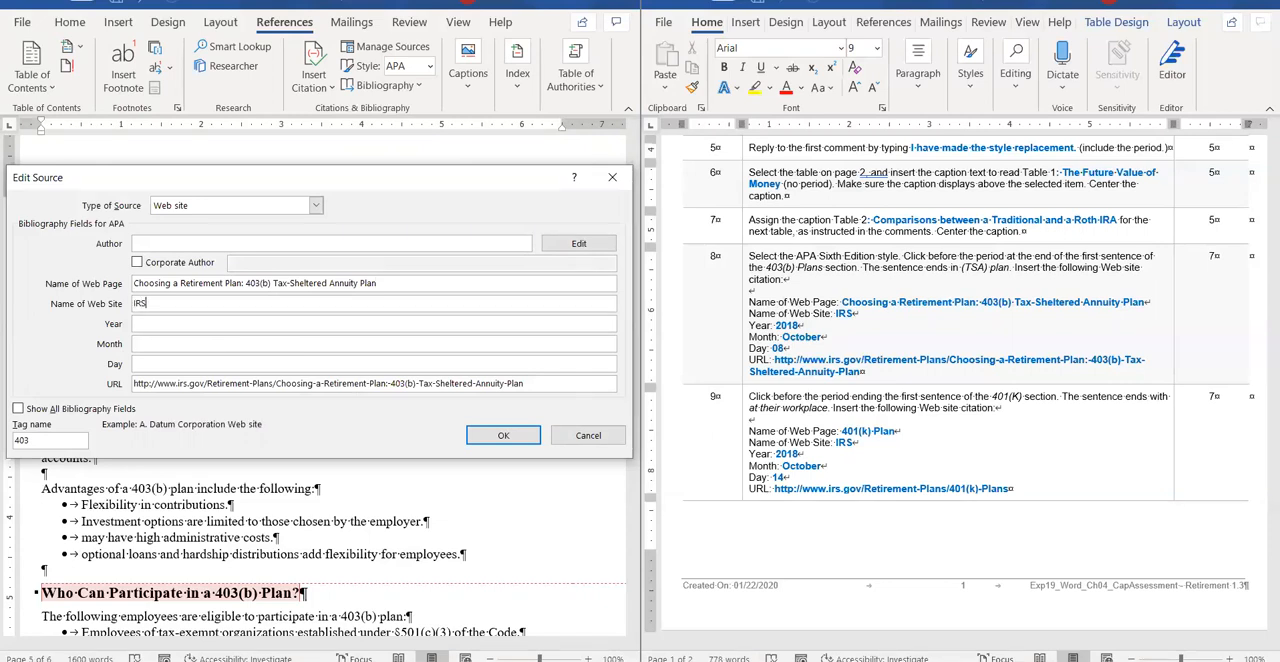
click(231, 321)
text(2018)
click(230, 342)
text(October)
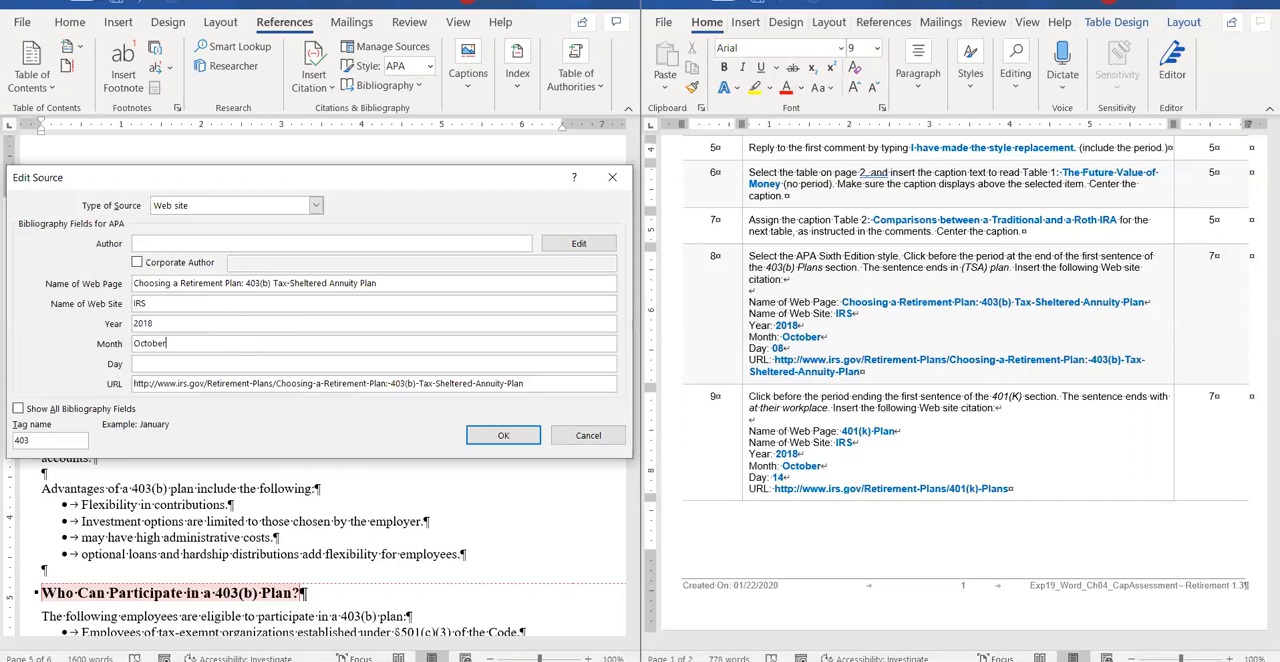
click(204, 357)
text(14)
click(503, 435)
click(584, 378)
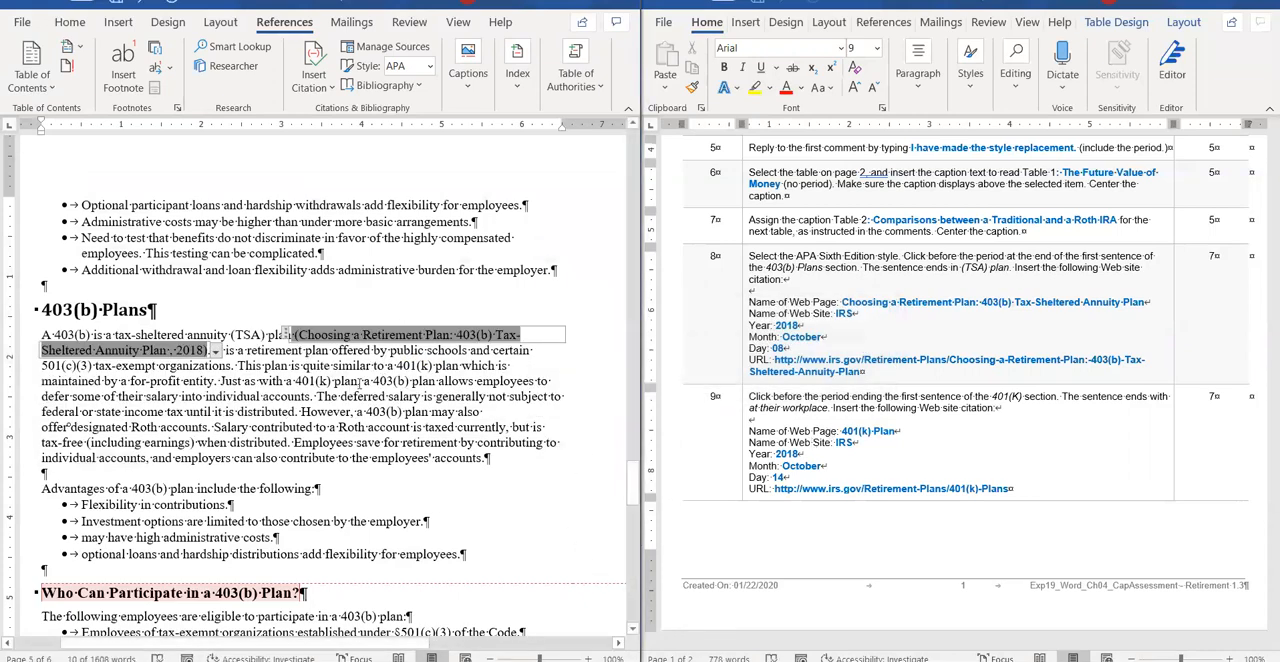
Place the insertion point after "at their workplace" in the 401(k) Plans section and copy the 401(k) URL from instruction 9.
scroll(357, 382, up, 8)
scroll(357, 382, up, 1)
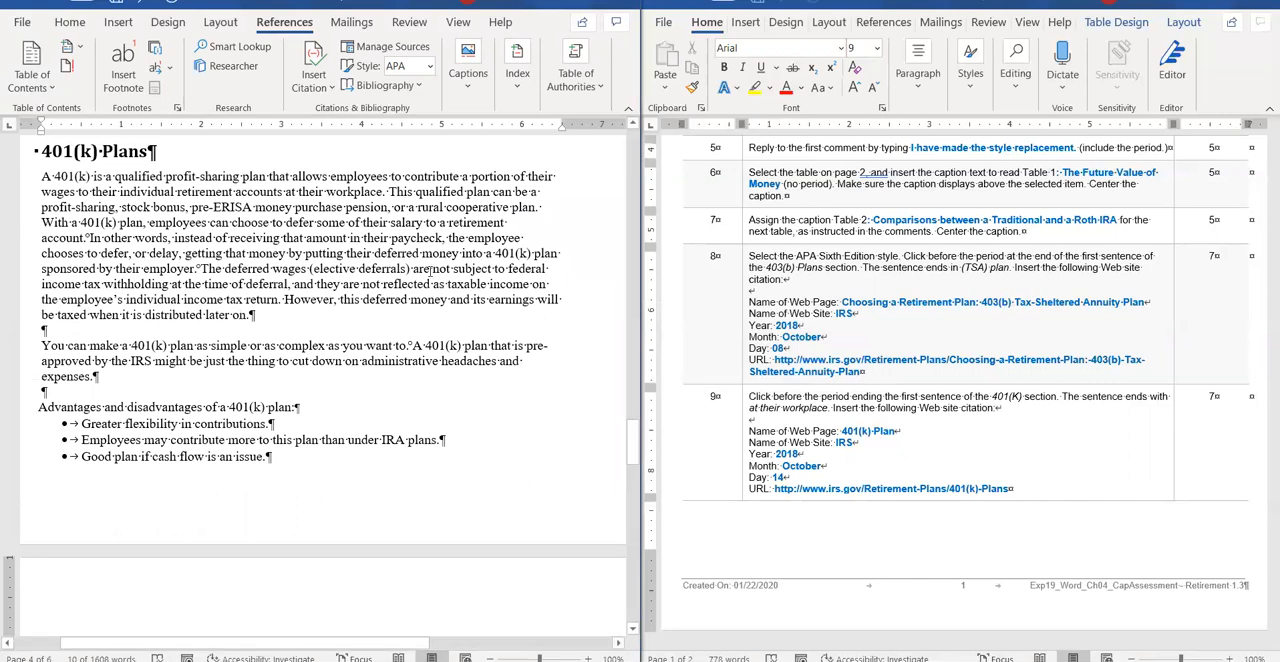
click(384, 191)
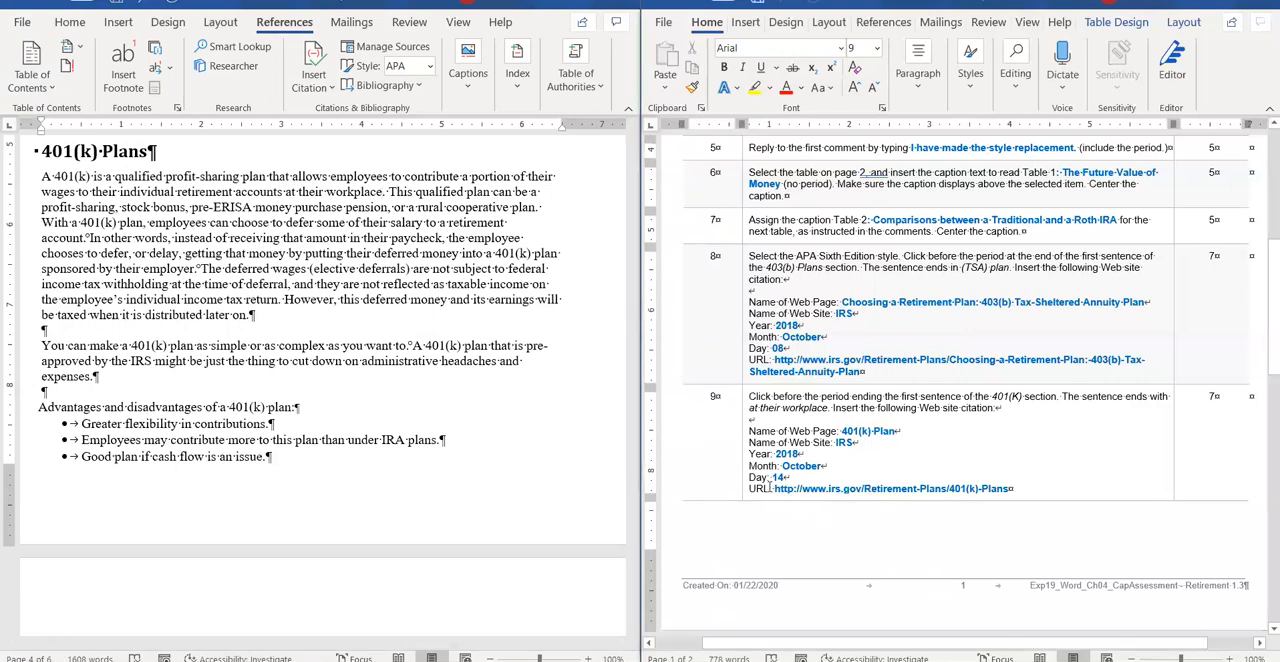
drag(776, 487, 977, 497)
key(ctrl+c)
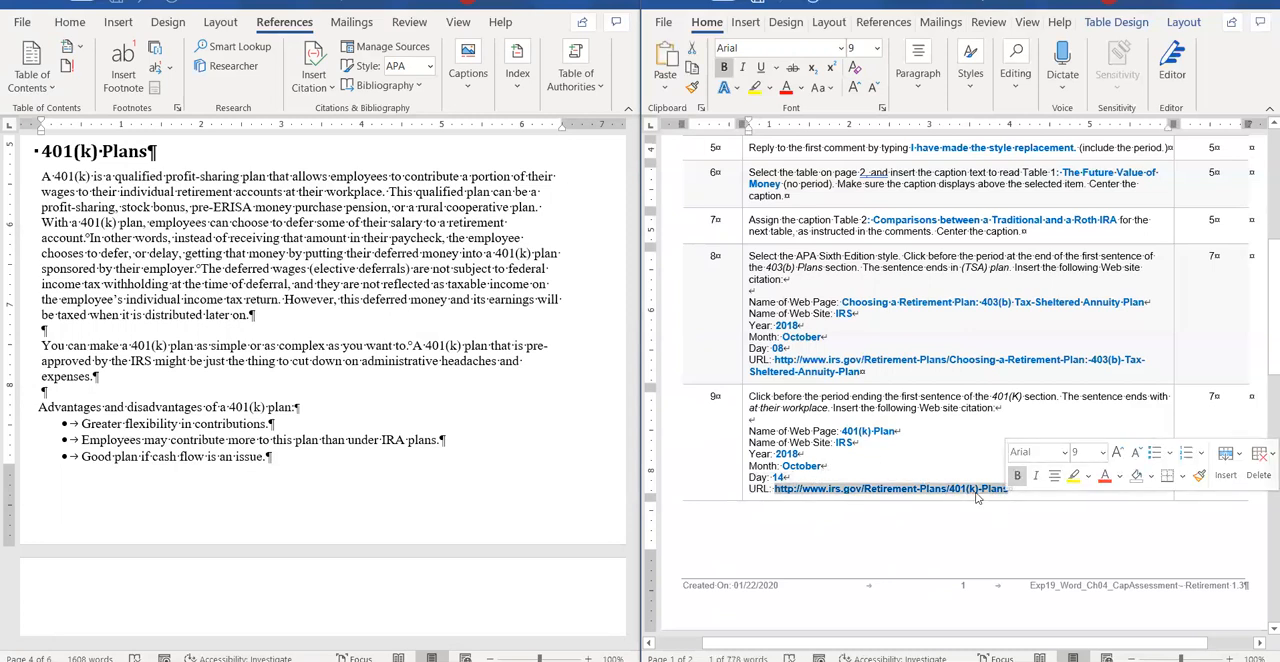
right_click(977, 497)
mouse_move(1064, 308)
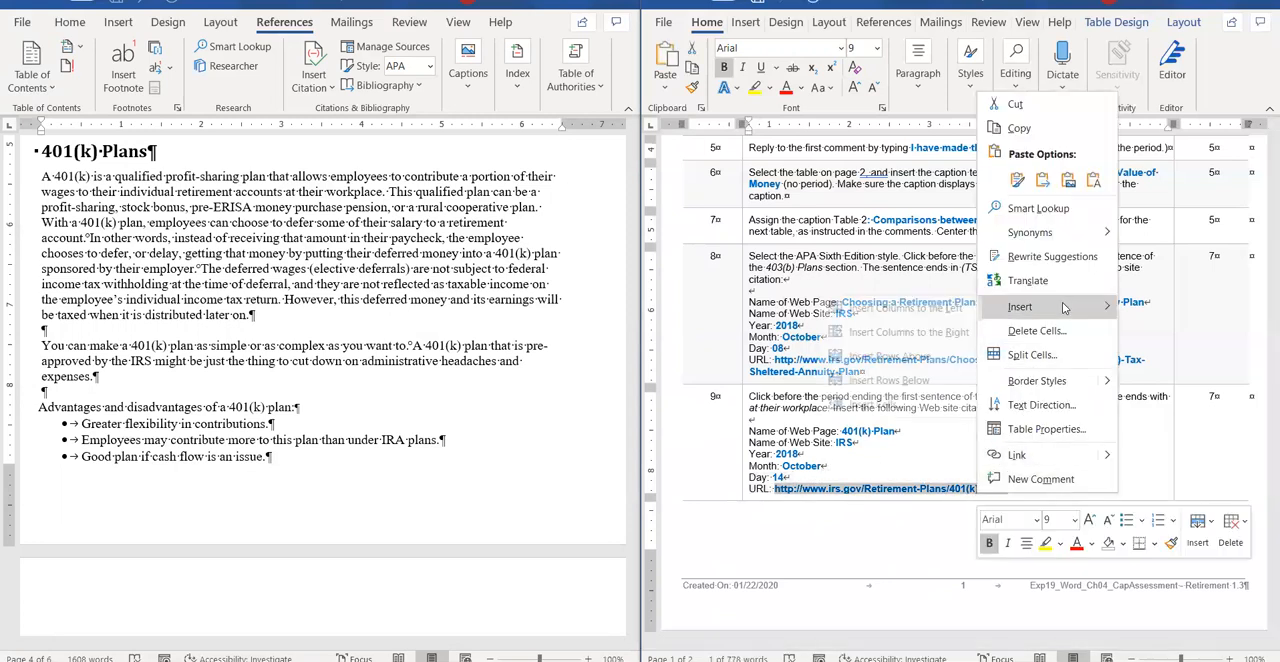
click(1019, 128)
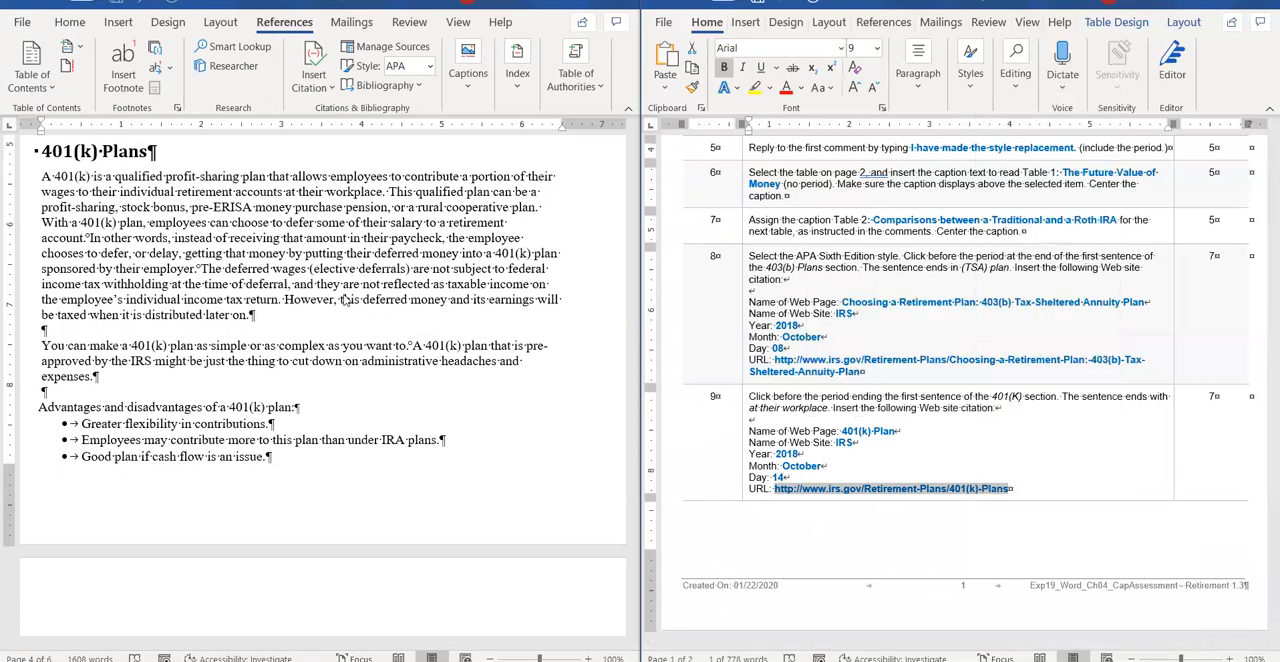
Add a new web site source for a citation there, naming the web page "401(k) Plan" and pasting the copied URL.
click(335, 245)
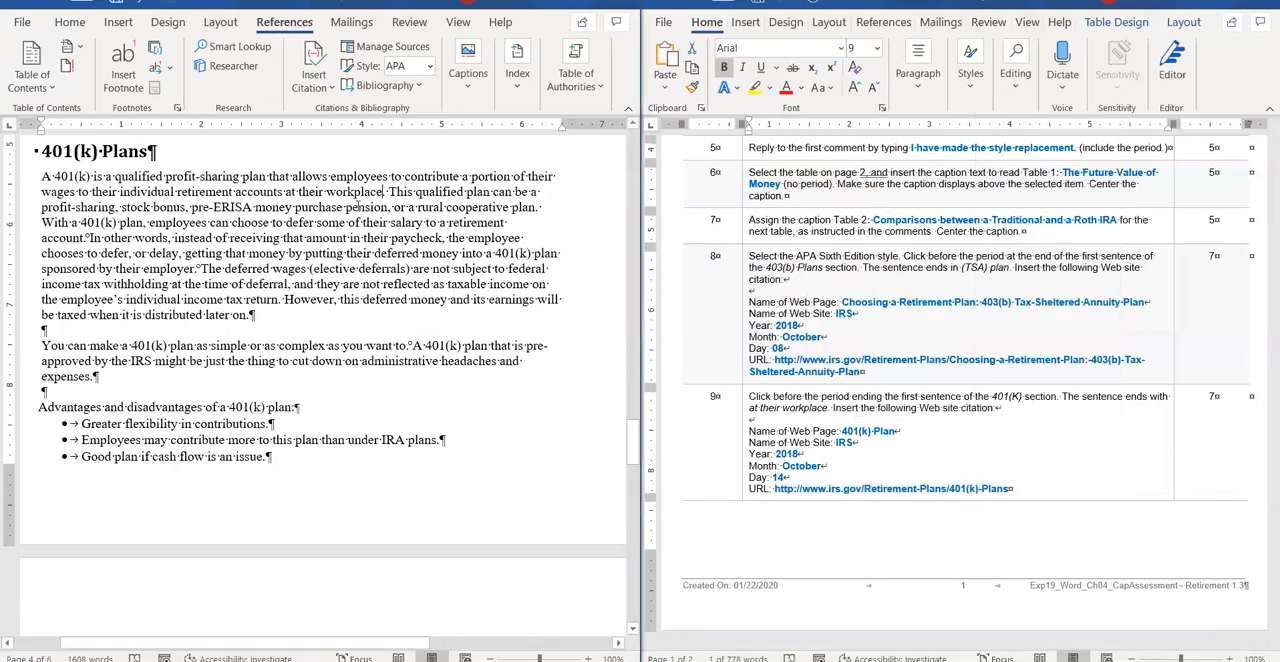
click(313, 78)
click(326, 214)
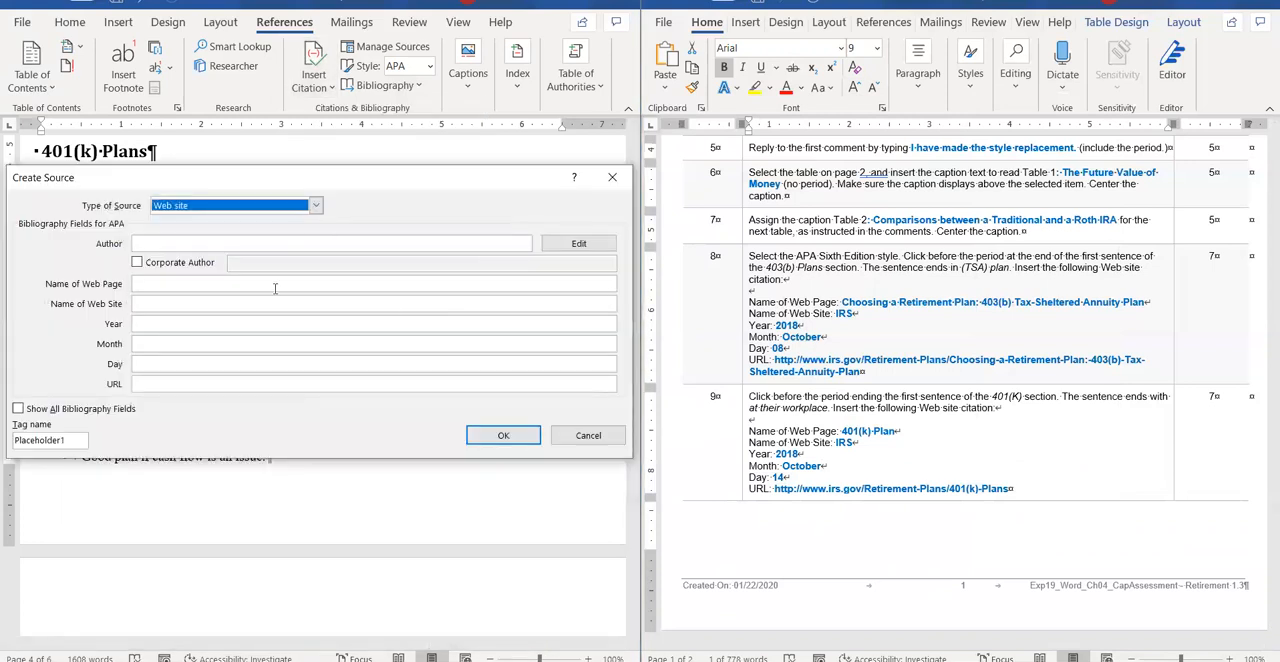
click(275, 286)
text(401()
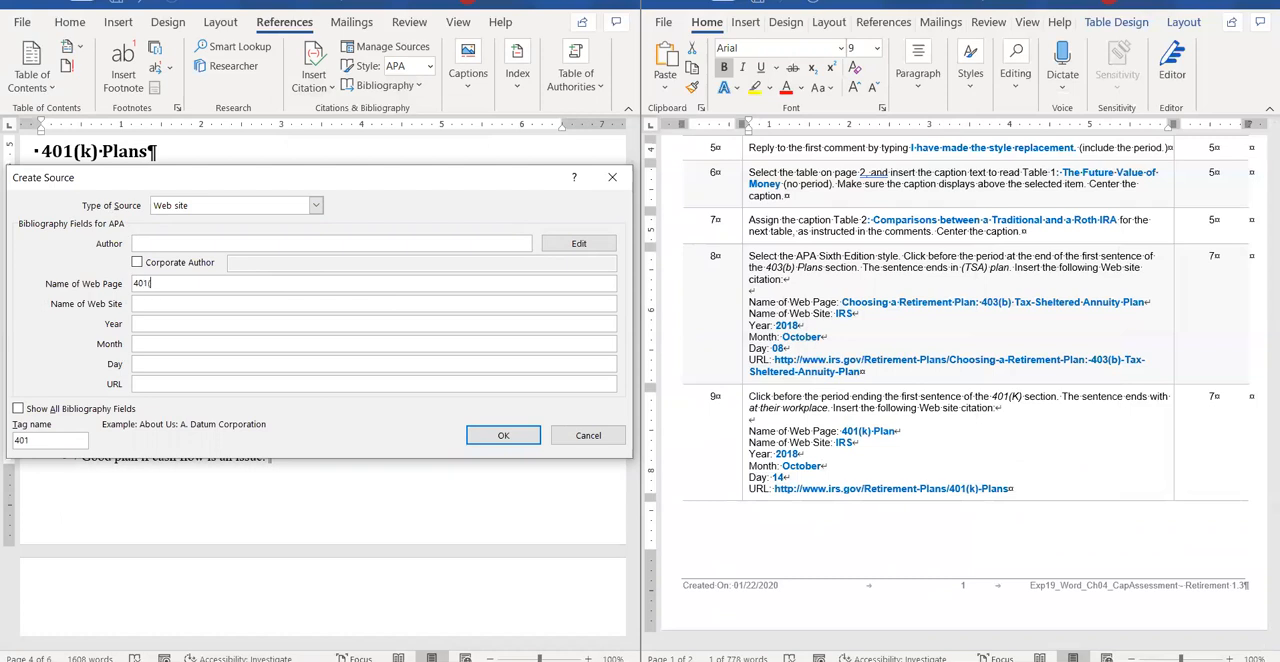
text(k) Plan)
click(245, 385)
key(ctrl+v)
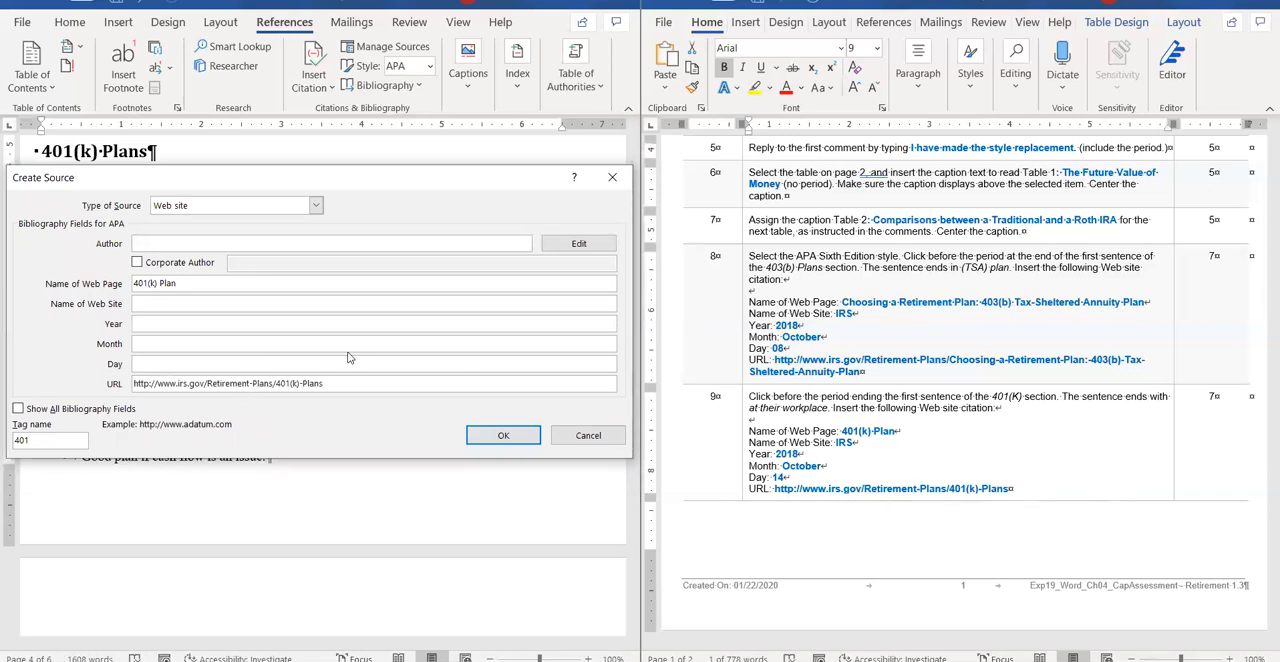
Set the web site name to IRS, year 2018, month "Ocotber" and day 14, and insert the 401(k) citation.
click(323, 305)
text(IRS)
click(275, 324)
text(2018)
click(208, 344)
text(Ocotber)
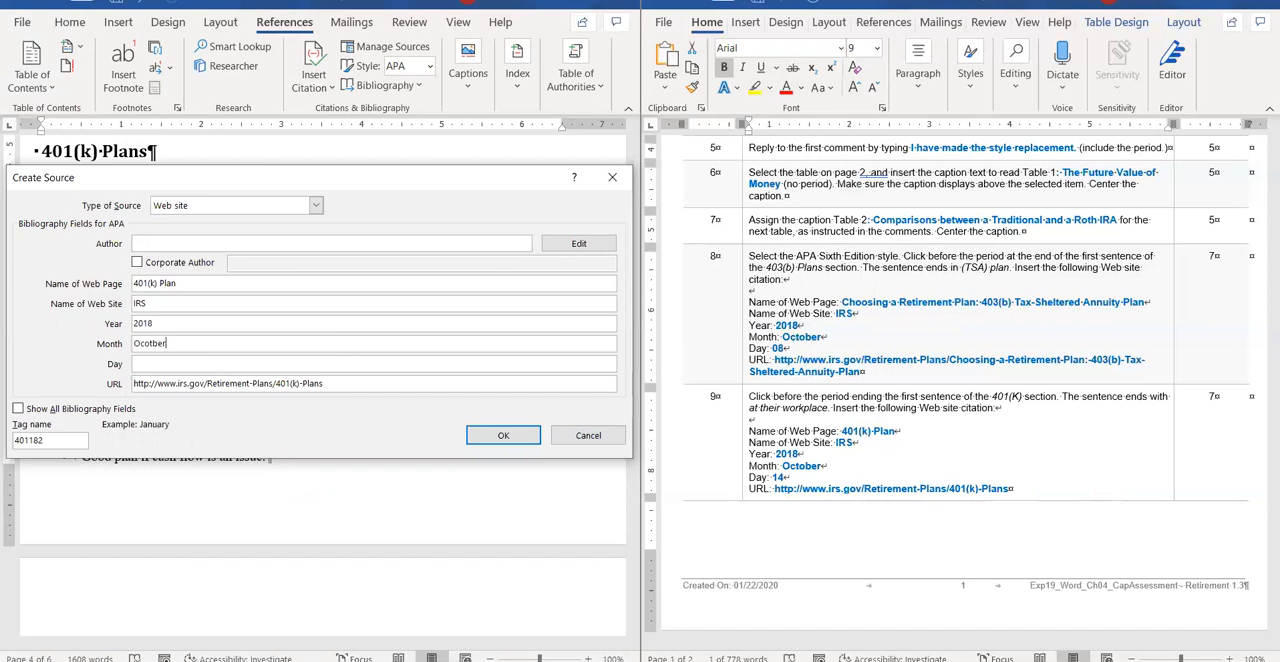
click(208, 364)
click(501, 437)
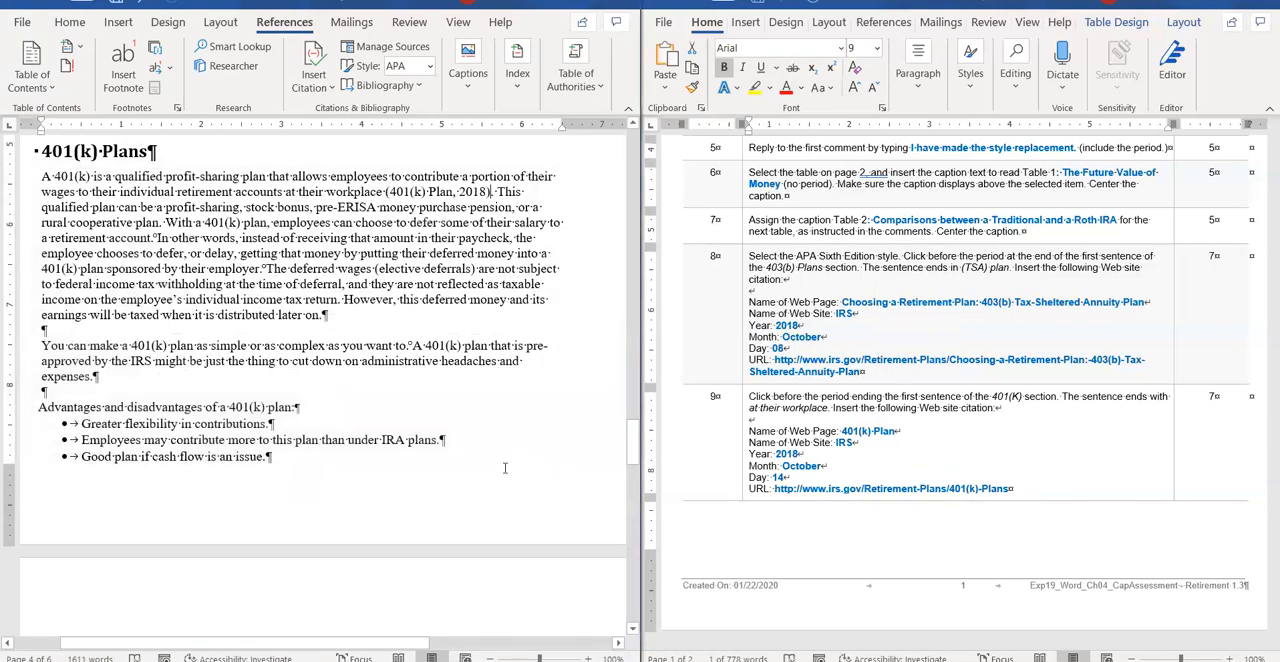
Bring the report's first table into view and copy the benefits-of-saving-now URL from instruction 10.
scroll(903, 431, down, 5)
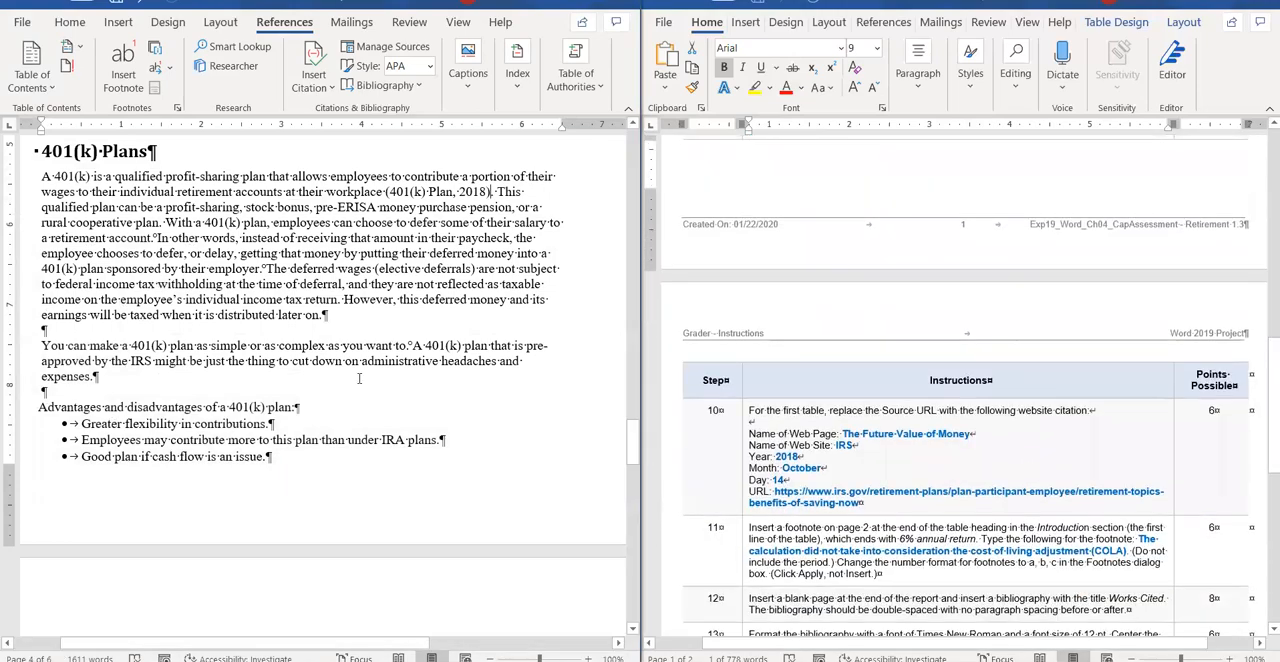
scroll(359, 378, up, 15)
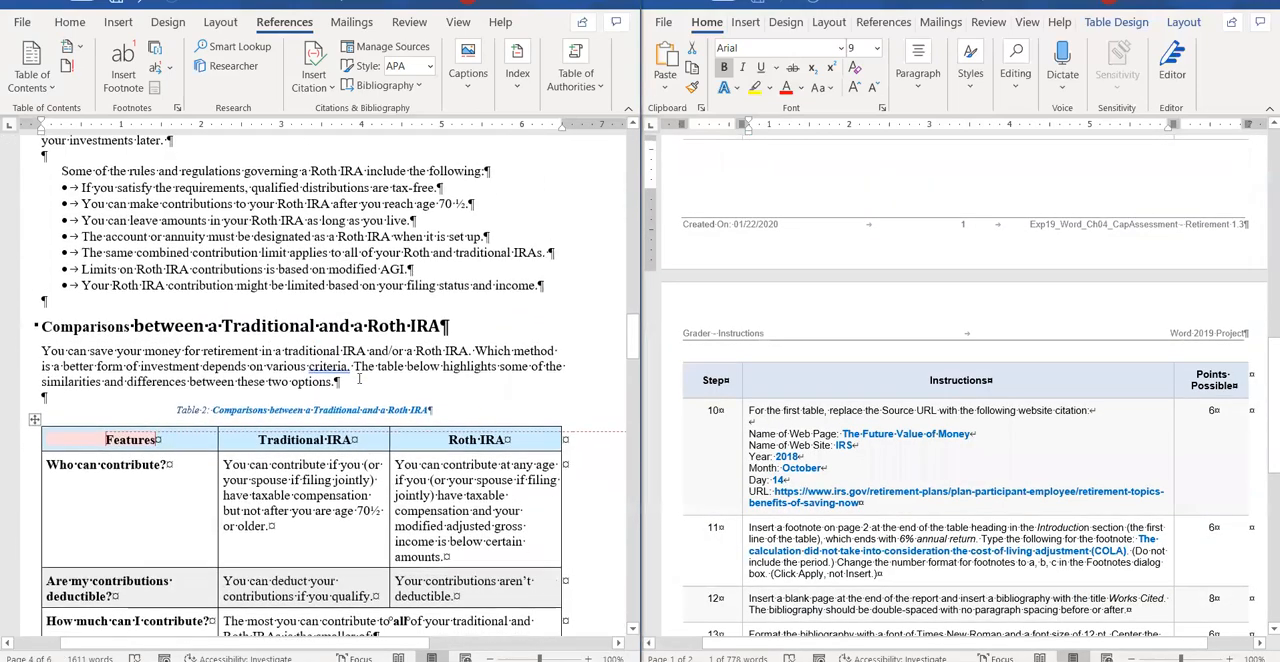
scroll(359, 378, up, 3)
scroll(270, 358, down, 6)
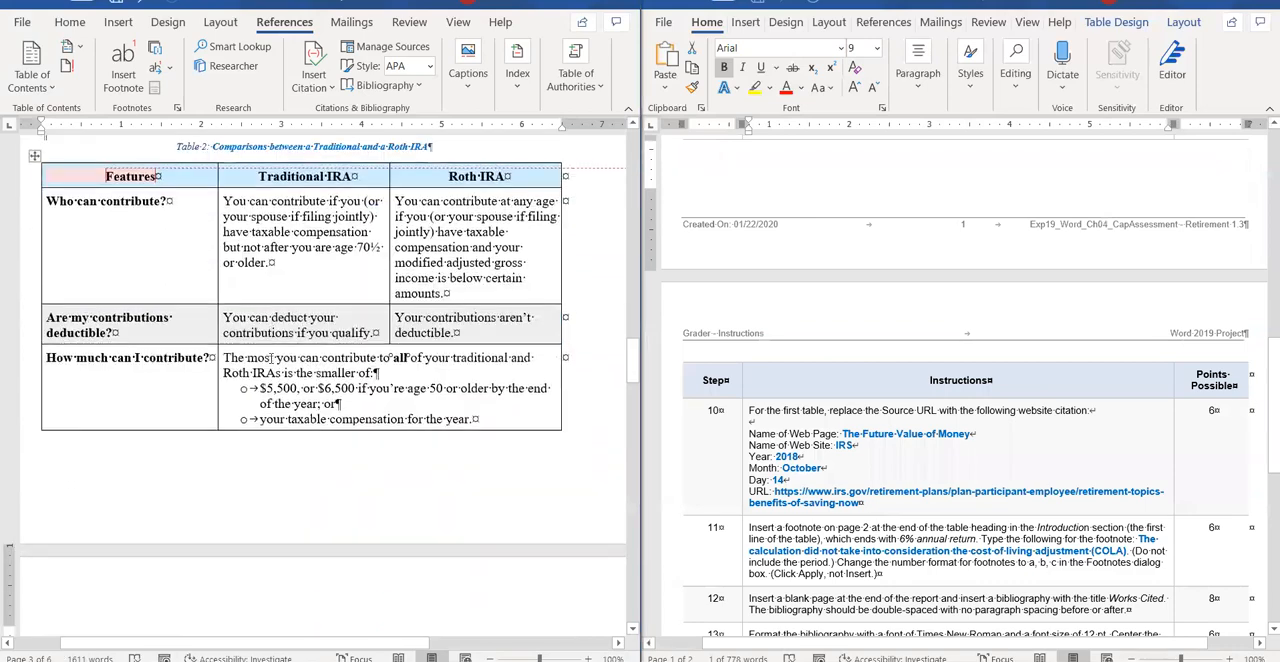
scroll(270, 358, down, 12)
scroll(276, 348, up, 13)
scroll(276, 348, up, 12)
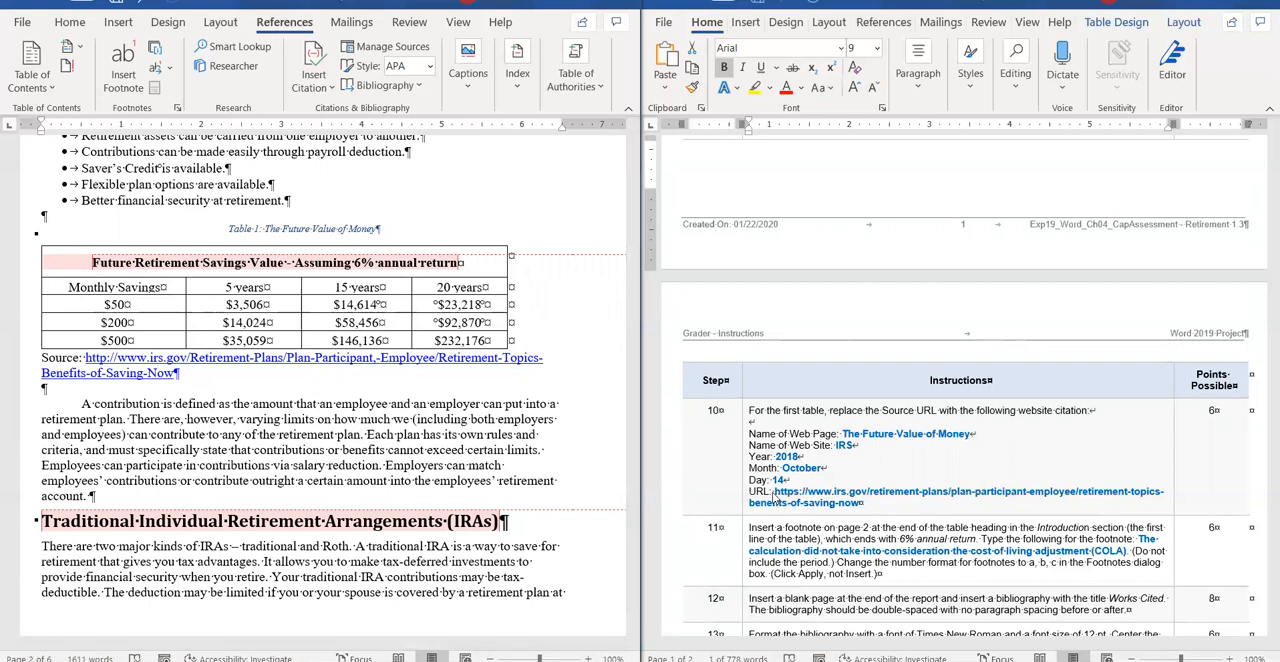
drag(775, 491, 855, 502)
key(ctrl+c)
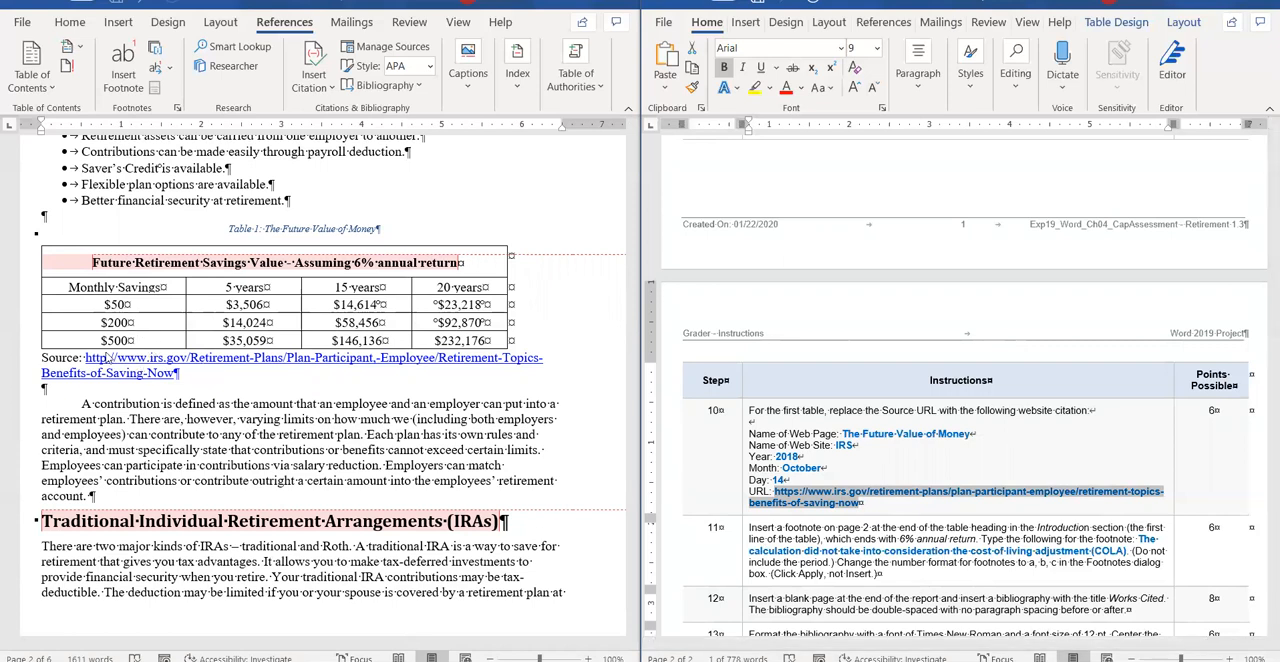
Select the Source URL below the first table, start a new web site source to replace it, and paste the copied URL.
click(92, 368)
drag(87, 358, 171, 372)
click(313, 72)
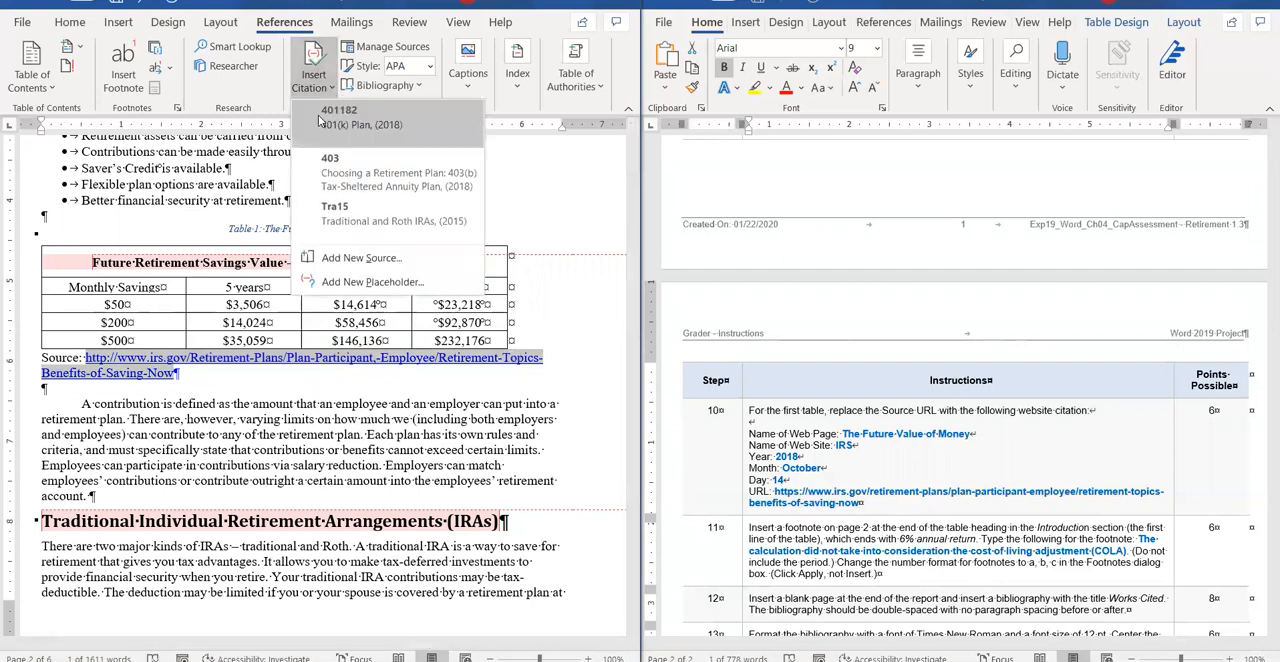
click(325, 258)
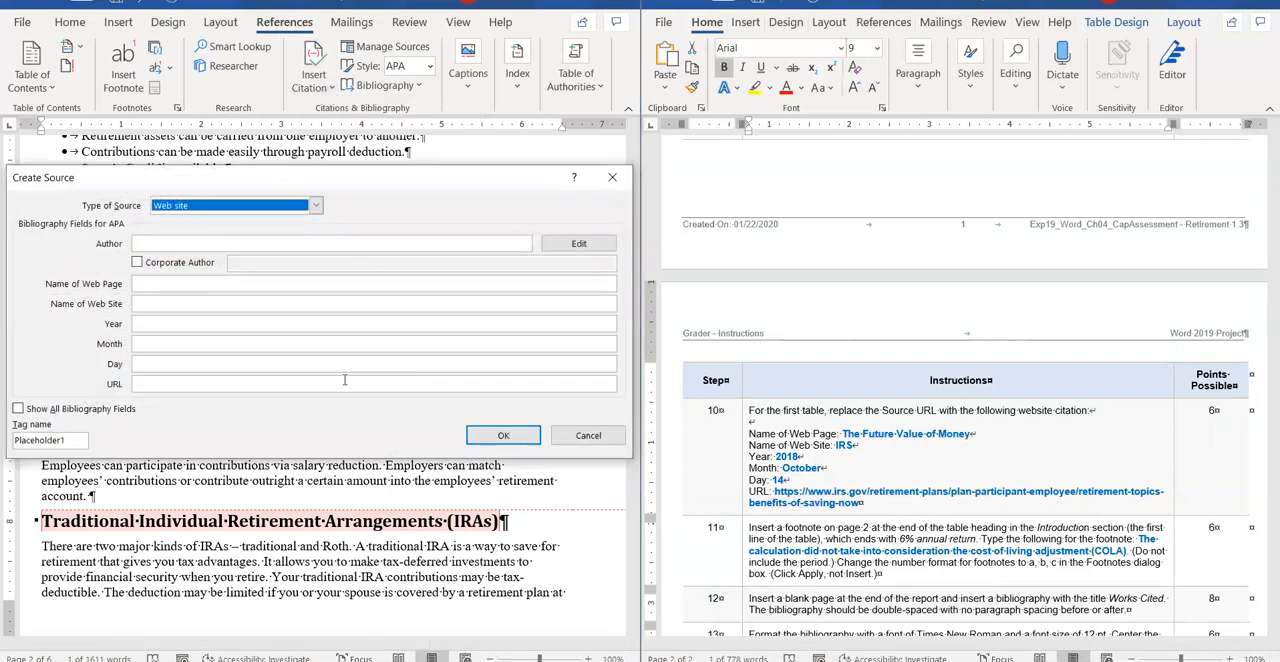
click(364, 384)
key(ctrl+v)
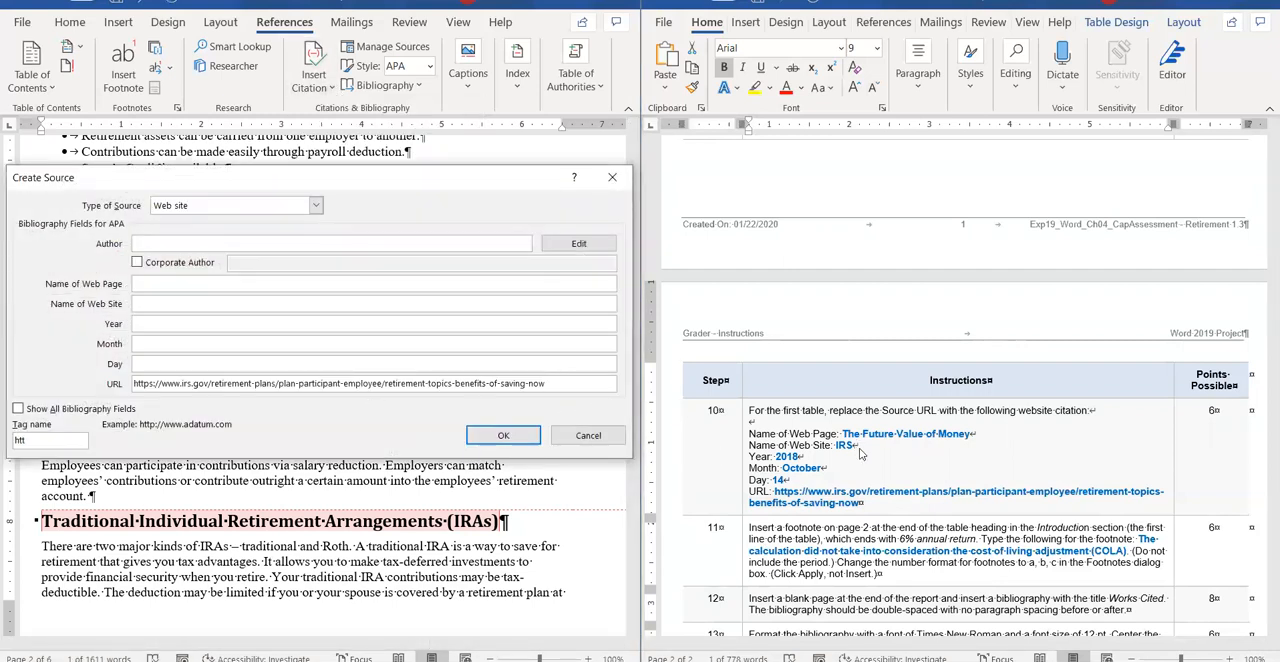
Name the new source's web page "The Future Value of Money".
click(252, 286)
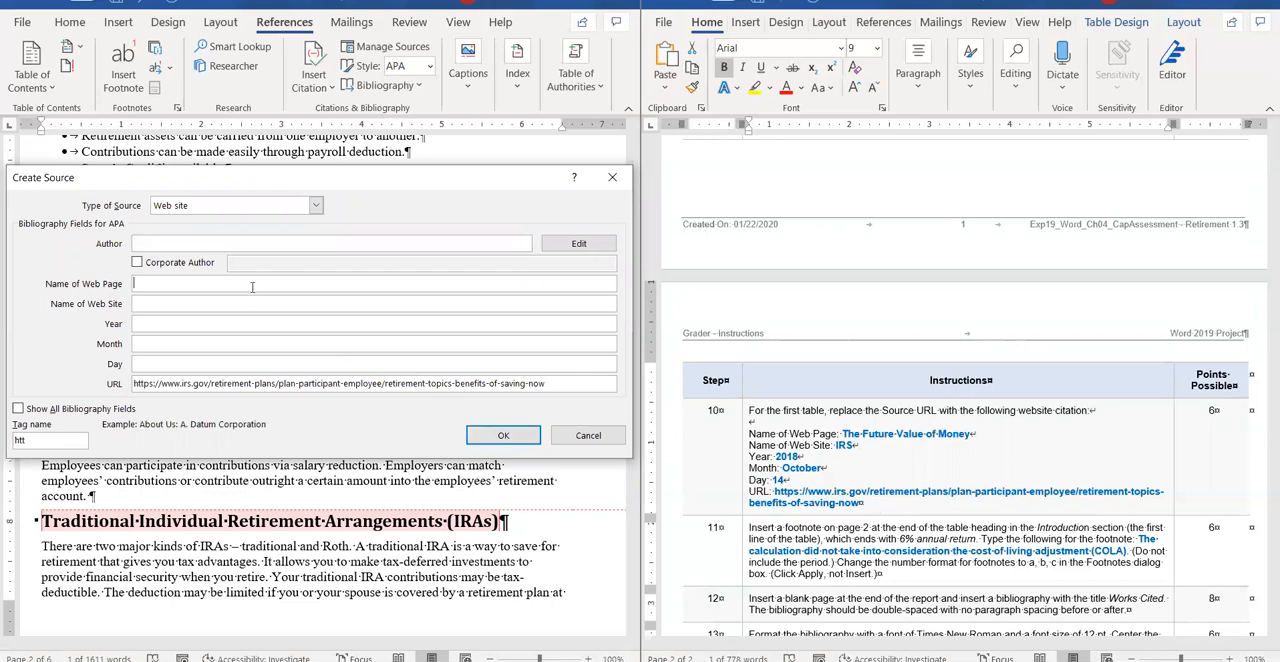
text(The Future Value of Moeny)
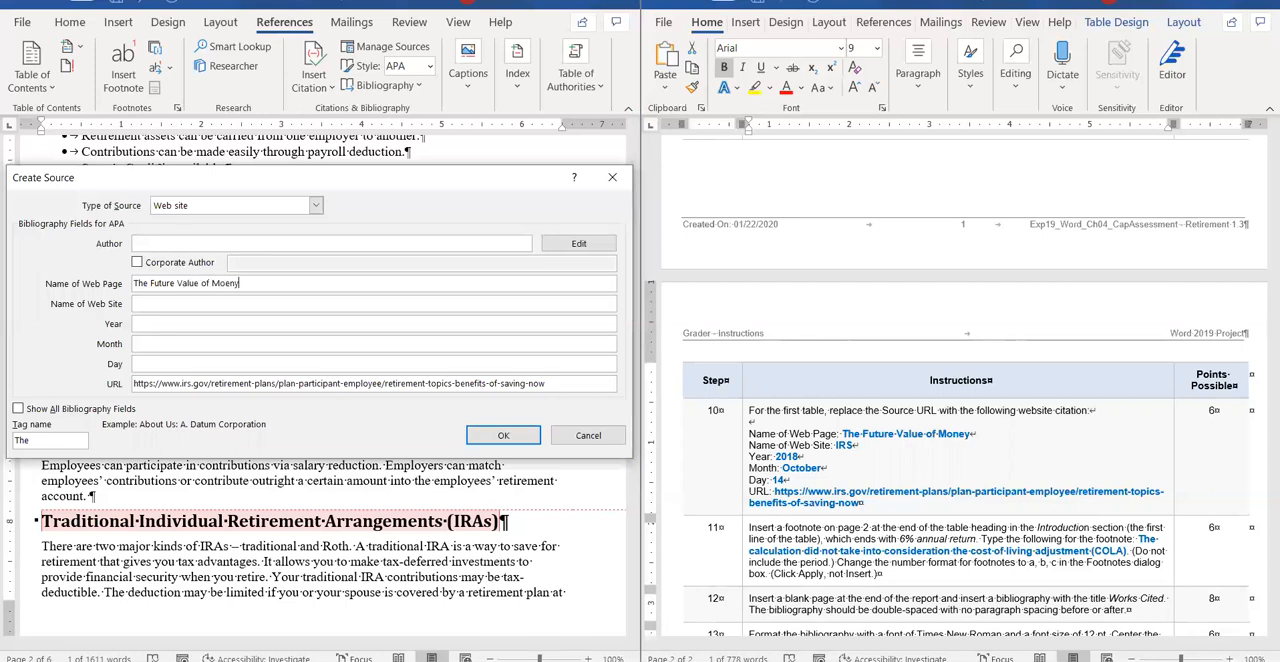
key(BackSpace)
key(BackSpace)
key(BackSpace)
key(BackSpace)
Set the web site name to IRS, year 2018, month October and day 14, and insert the citation below the first table.
click(255, 303)
text(IRS)
click(232, 324)
text(2018)
click(212, 340)
text(Ocotber)
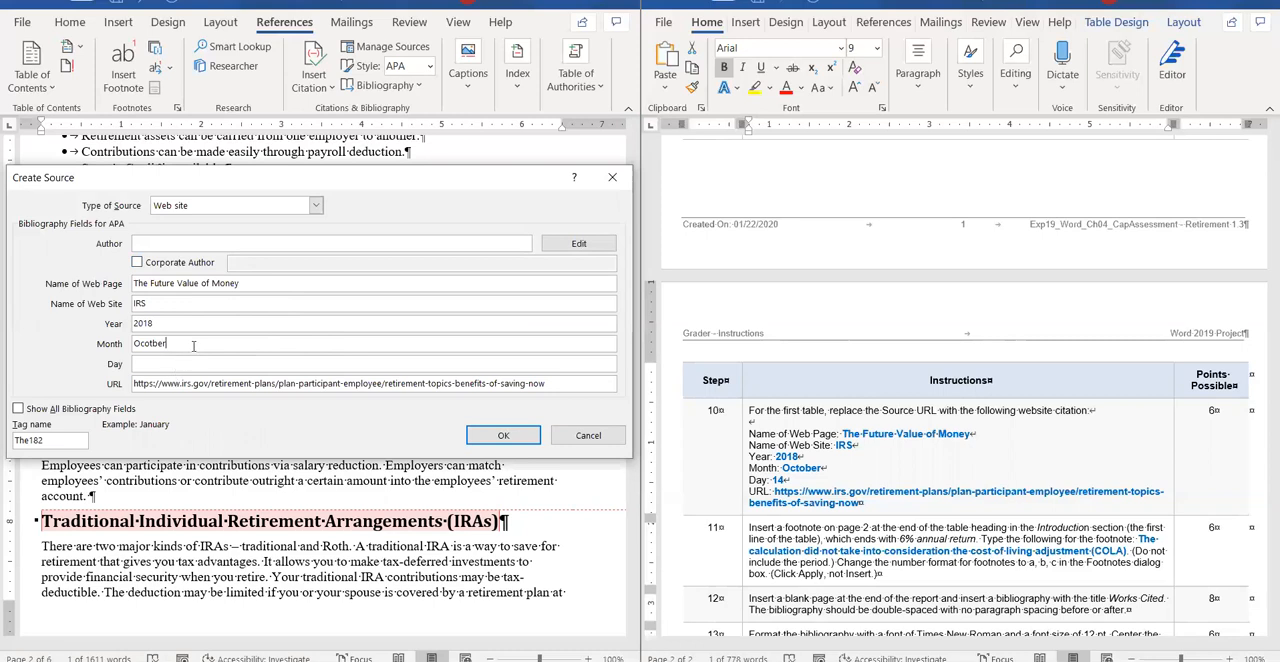
key(BackSpace)
key(BackSpace)
key(BackSpace)
text(ber)
click(155, 366)
text(1)
click(503, 435)
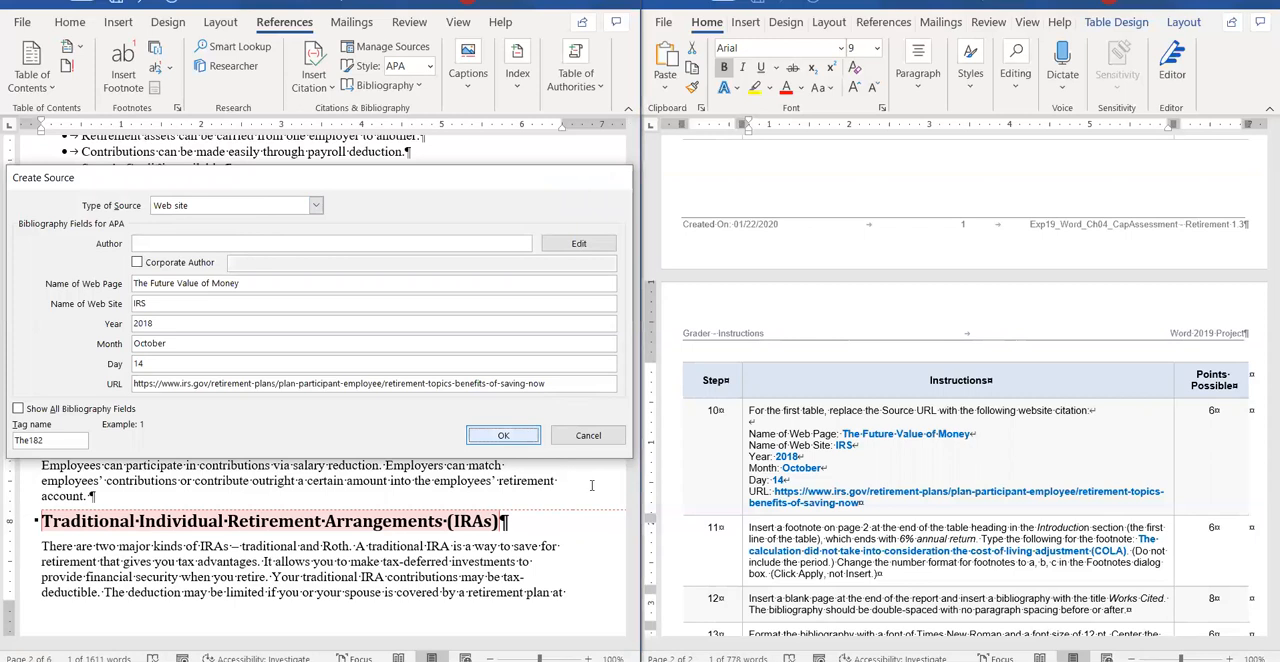
scroll(875, 529, down, 2)
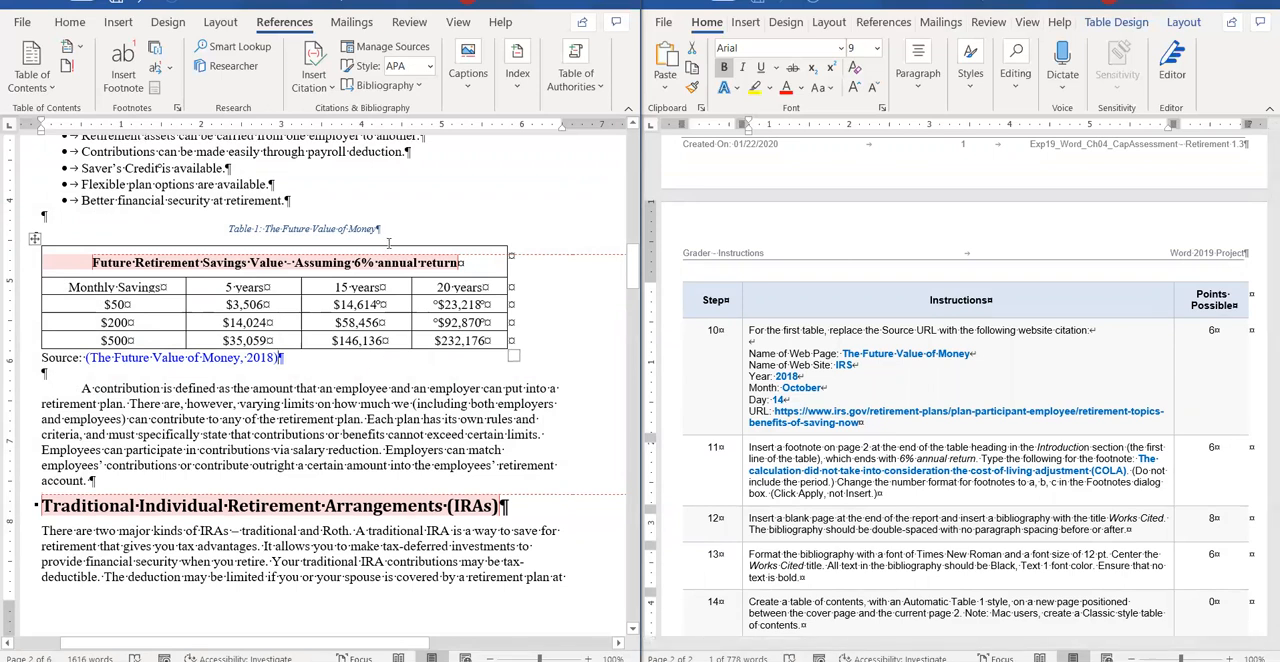
scroll(829, 460, down, 5)
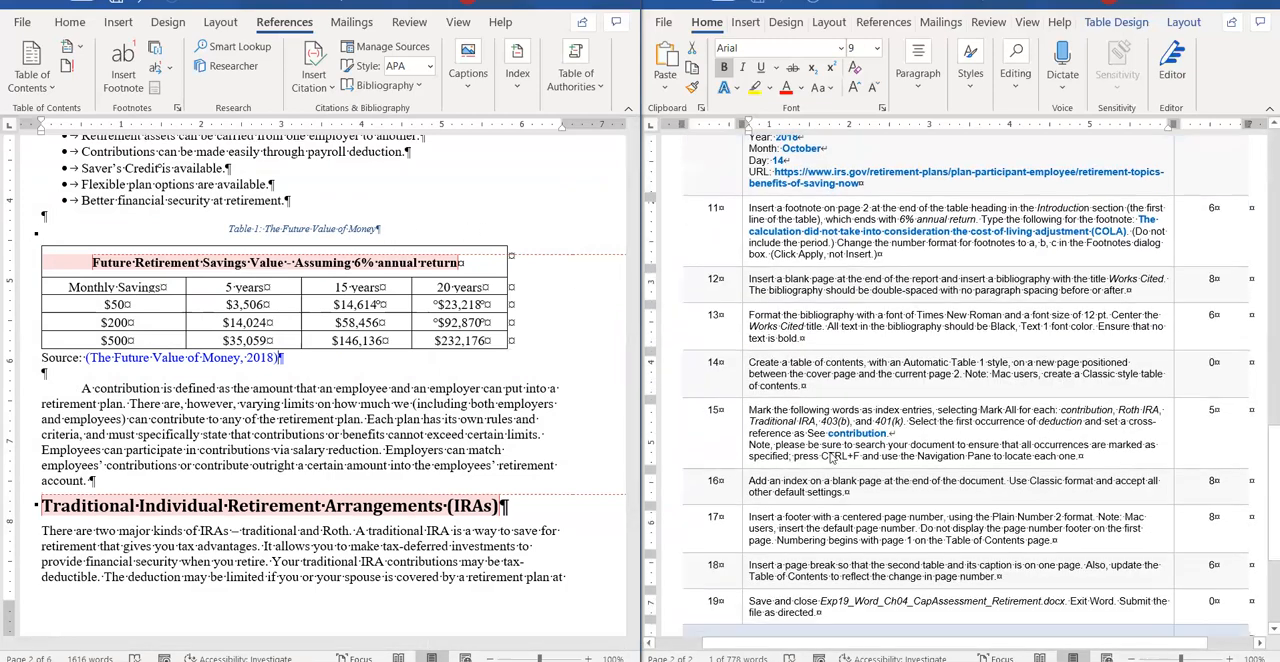
scroll(829, 460, up, 10)
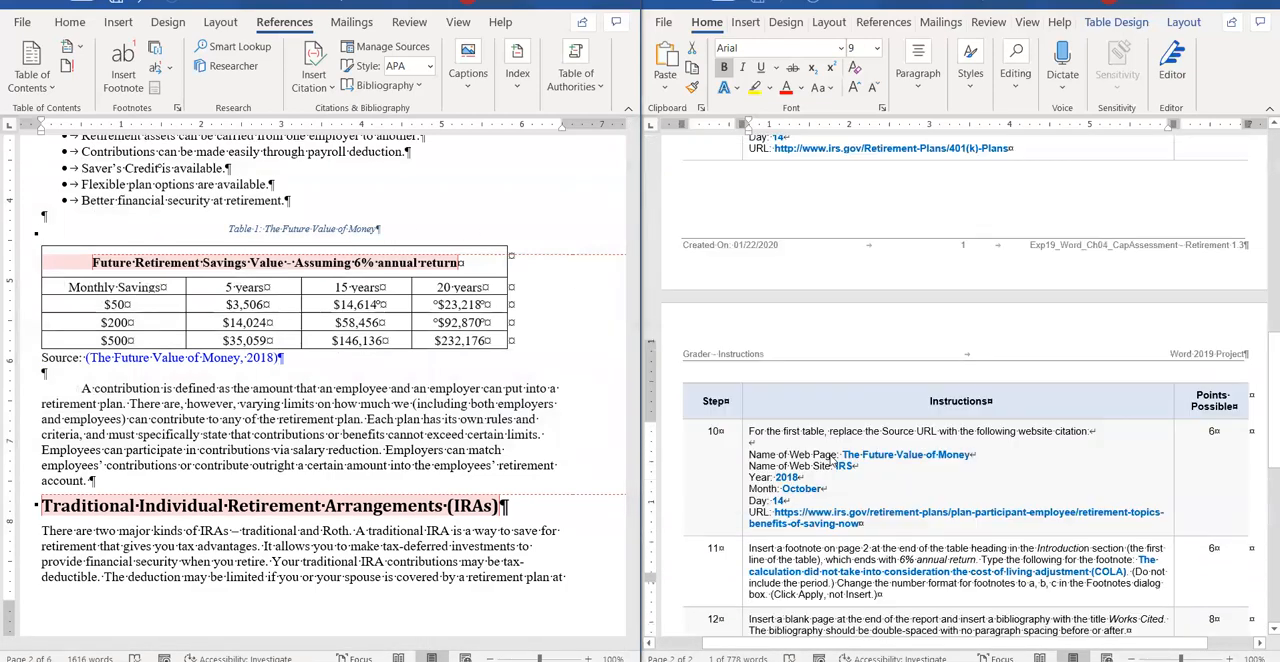
scroll(824, 427, up, 3)
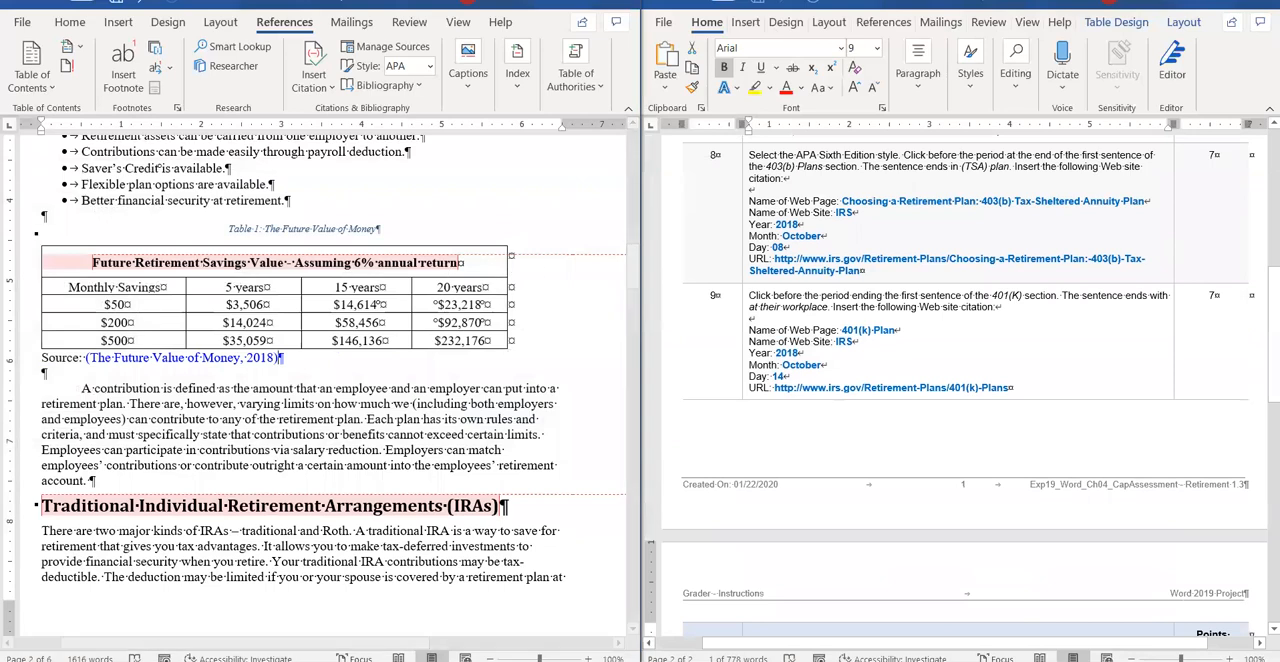